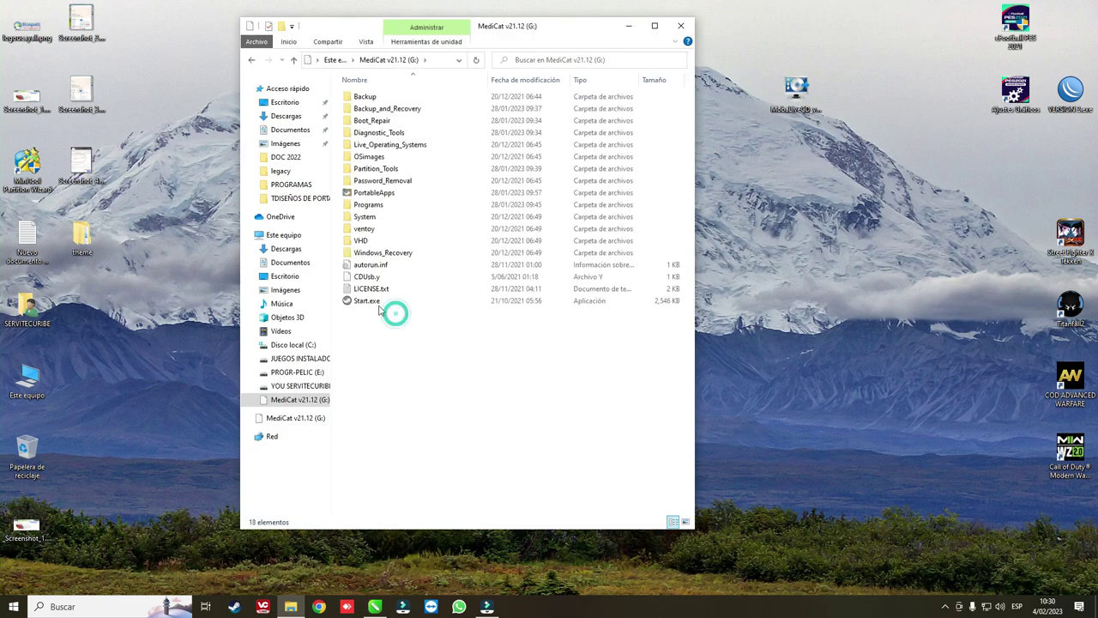
Check the used space and capacity of the MediCat v21.12 (G:) drive in its properties.
key(alt+Left)
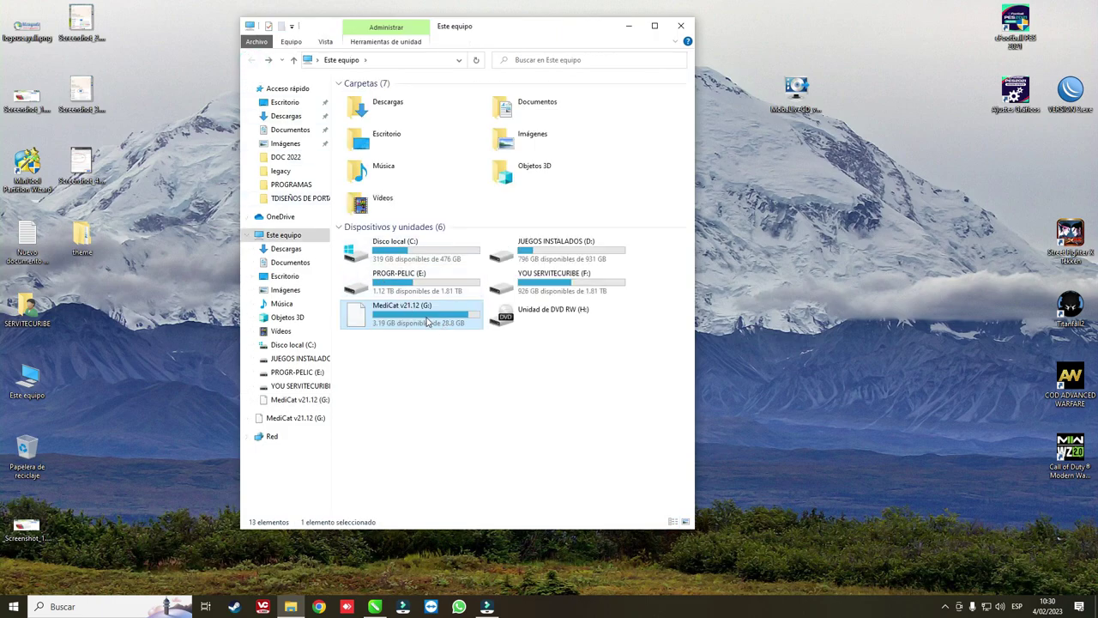
right_click(426, 316)
click(464, 584)
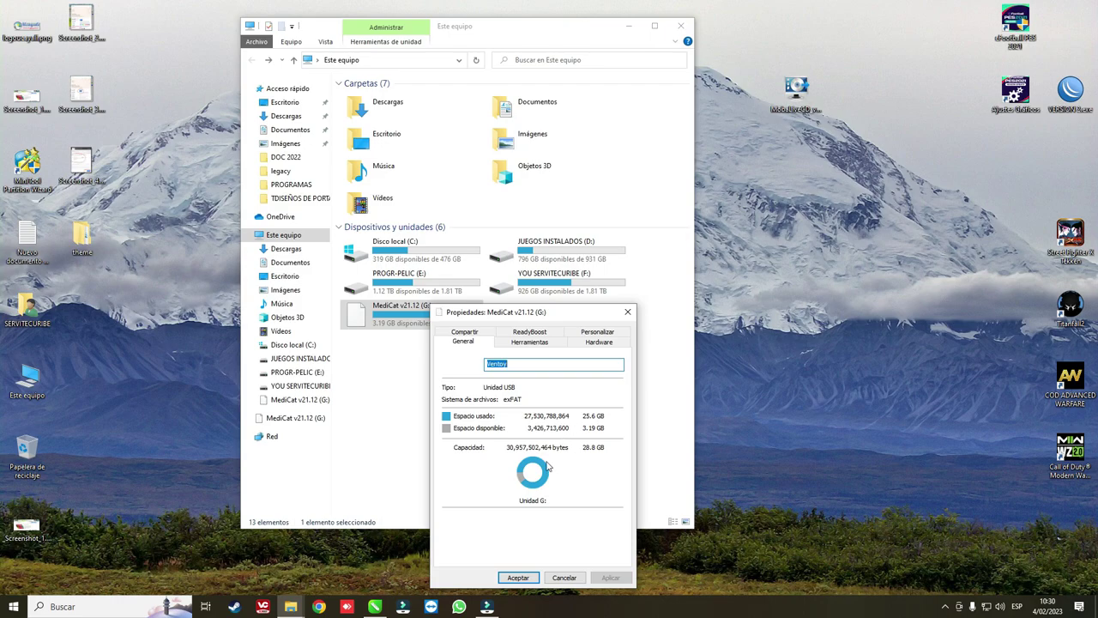
click(627, 312)
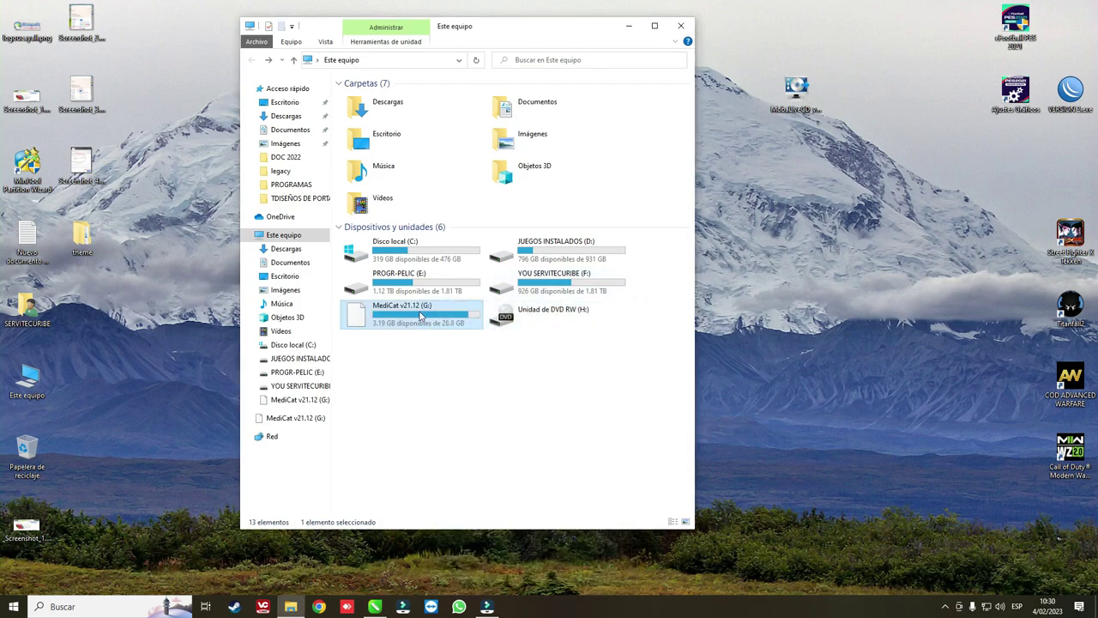
Open the MediCat drive (G:) and, in a second window, the MEDICAT USB folder inside PROGRAMAS on drive E:.
double_click(419, 310)
drag(557, 32, 444, 55)
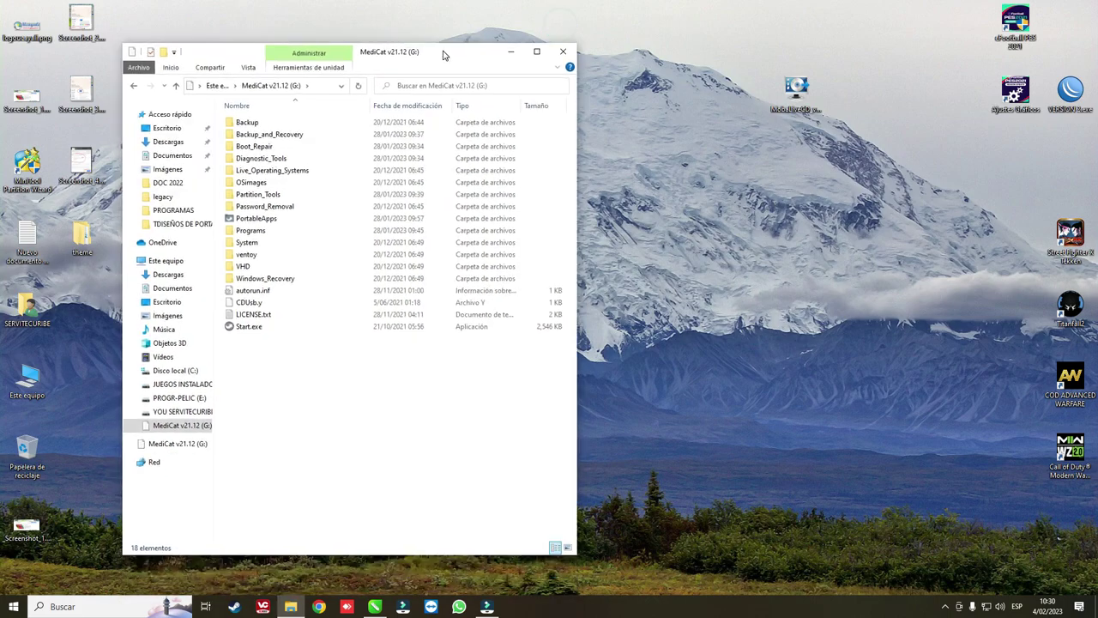
double_click(28, 374)
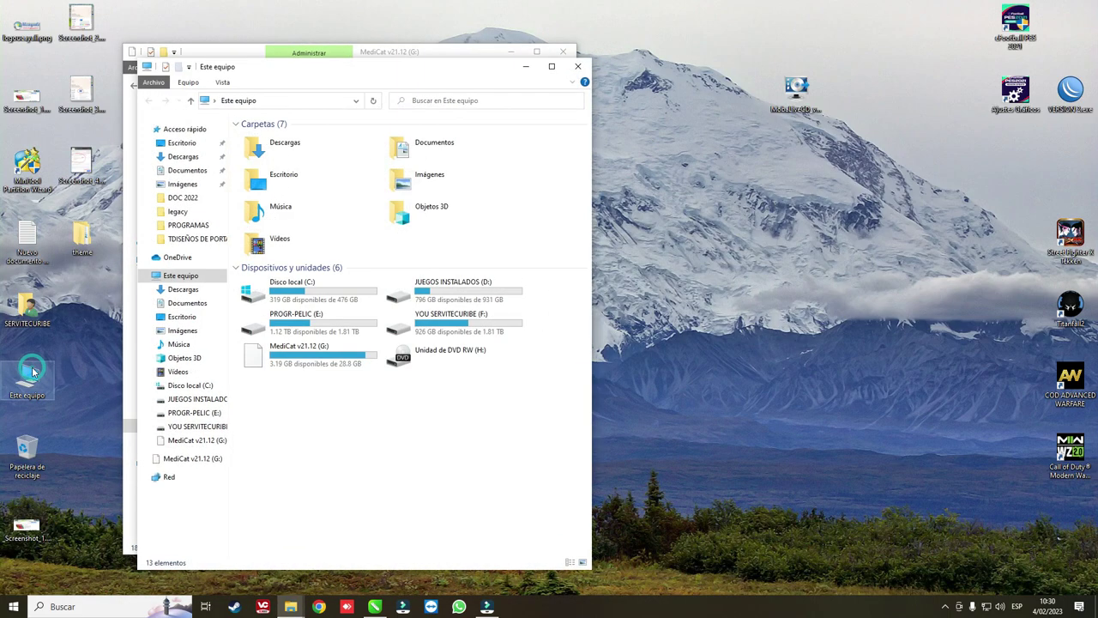
double_click(457, 330)
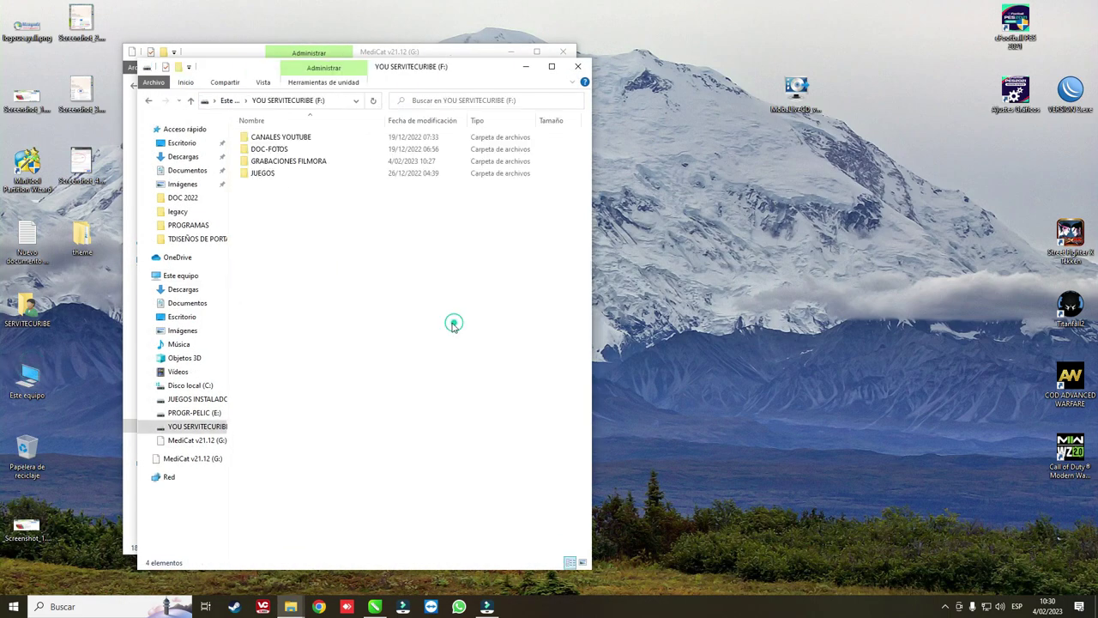
click(148, 100)
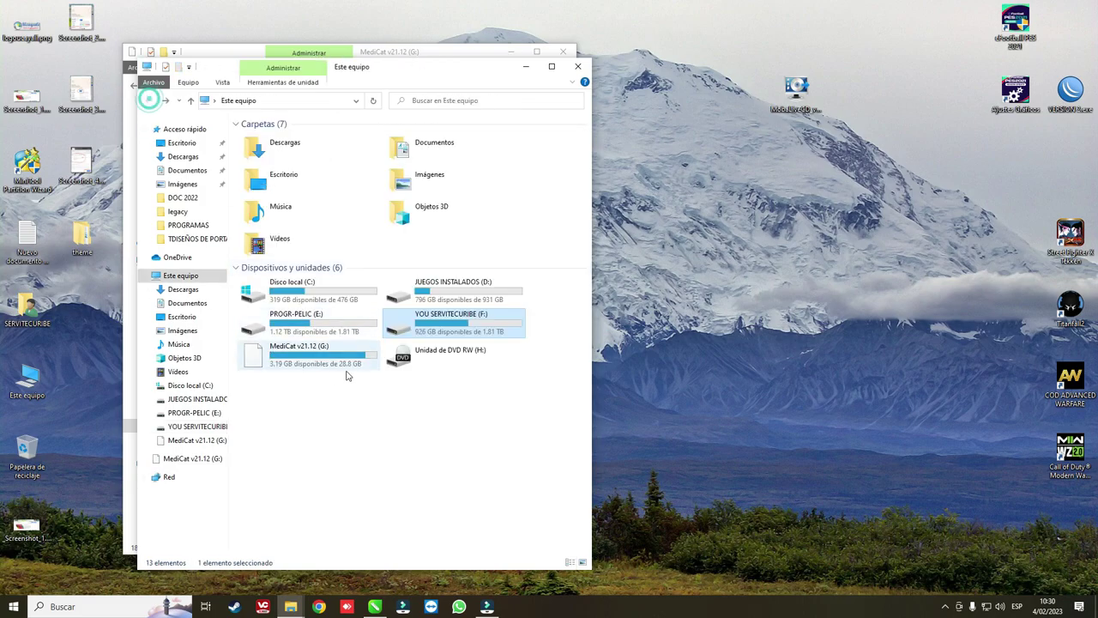
double_click(306, 324)
double_click(271, 188)
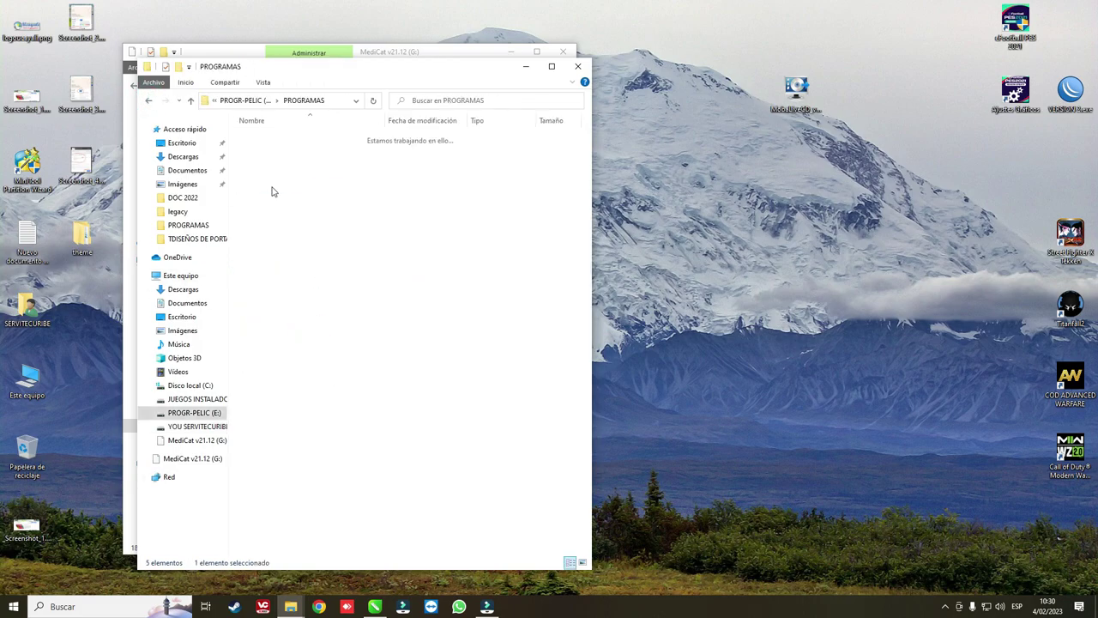
click(719, 508)
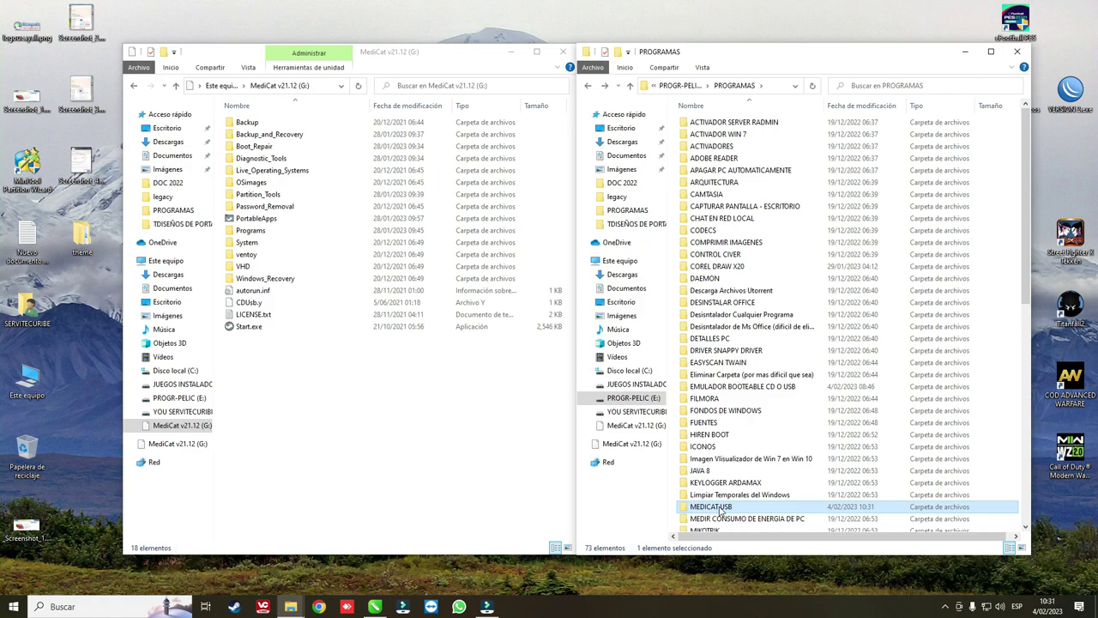
double_click(710, 507)
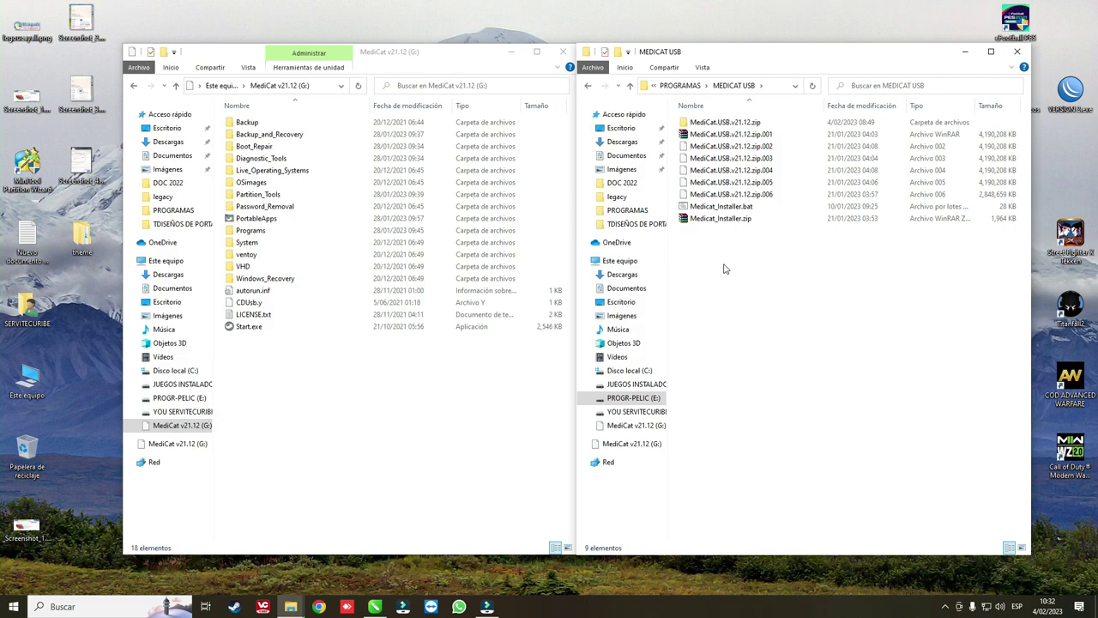
Examine the split archive parts MediCat.USB.v21.12.zip.001 to .004 and the extraction options offered for the first part.
click(754, 136)
click(772, 146)
click(776, 160)
click(777, 171)
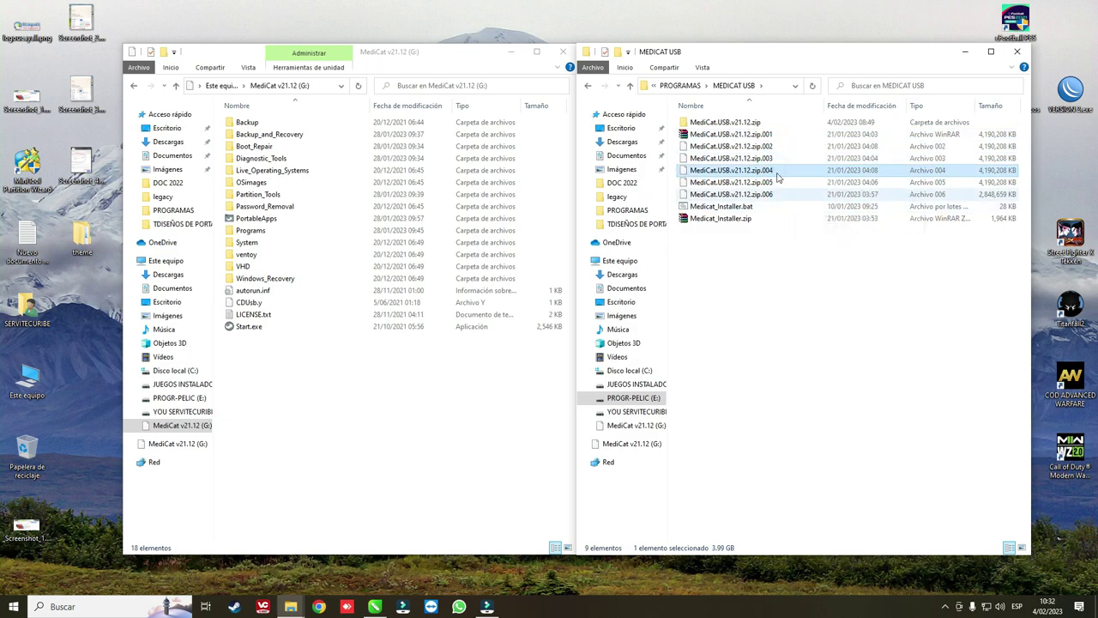
click(726, 136)
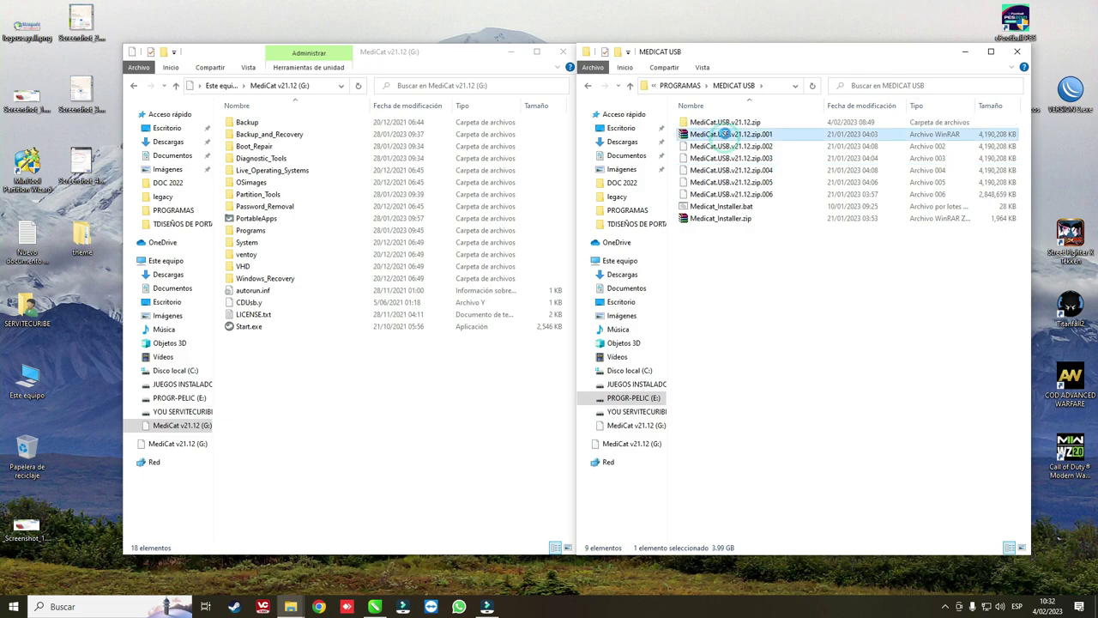
right_click(725, 136)
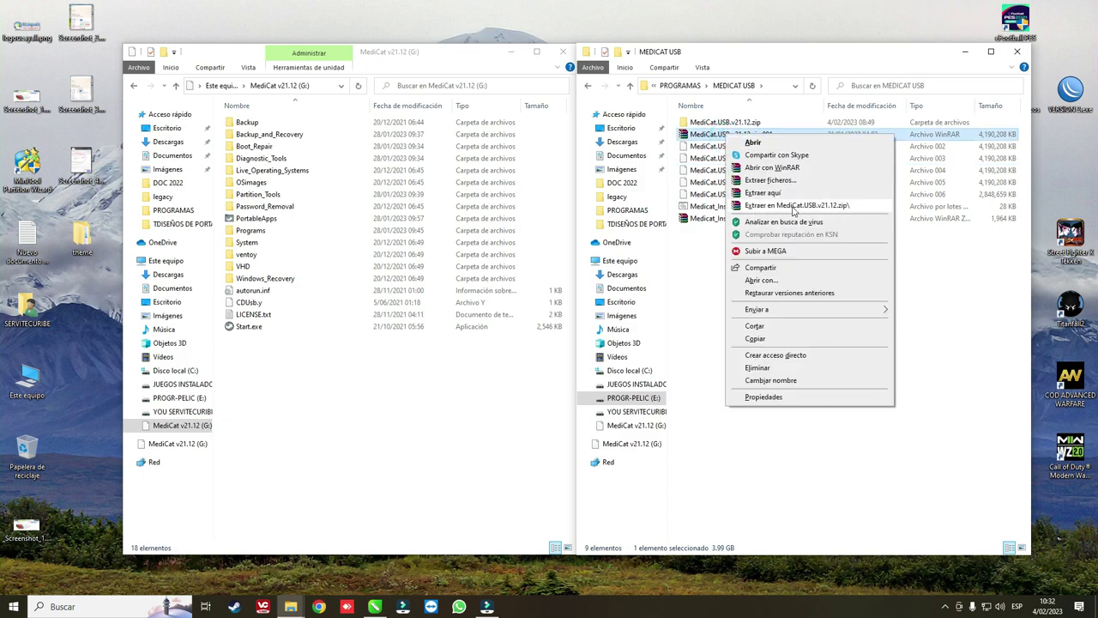
Open the extracted MediCat.USB.v21.12.zip folder and check the total size of all its contents.
click(716, 126)
double_click(716, 126)
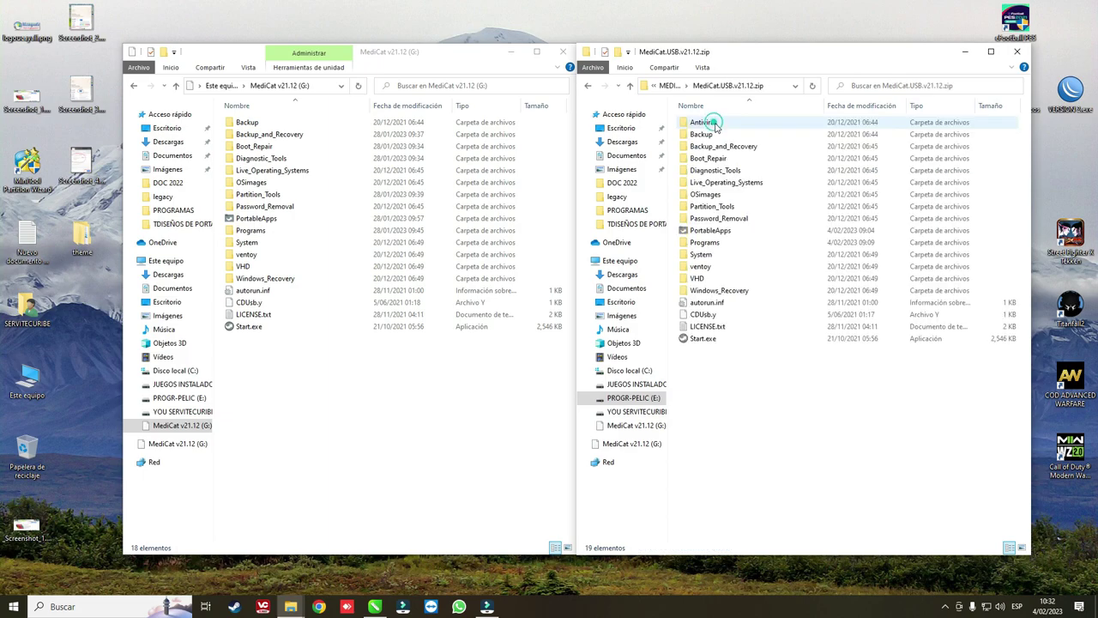
drag(731, 403, 708, 120)
right_click(720, 170)
click(751, 393)
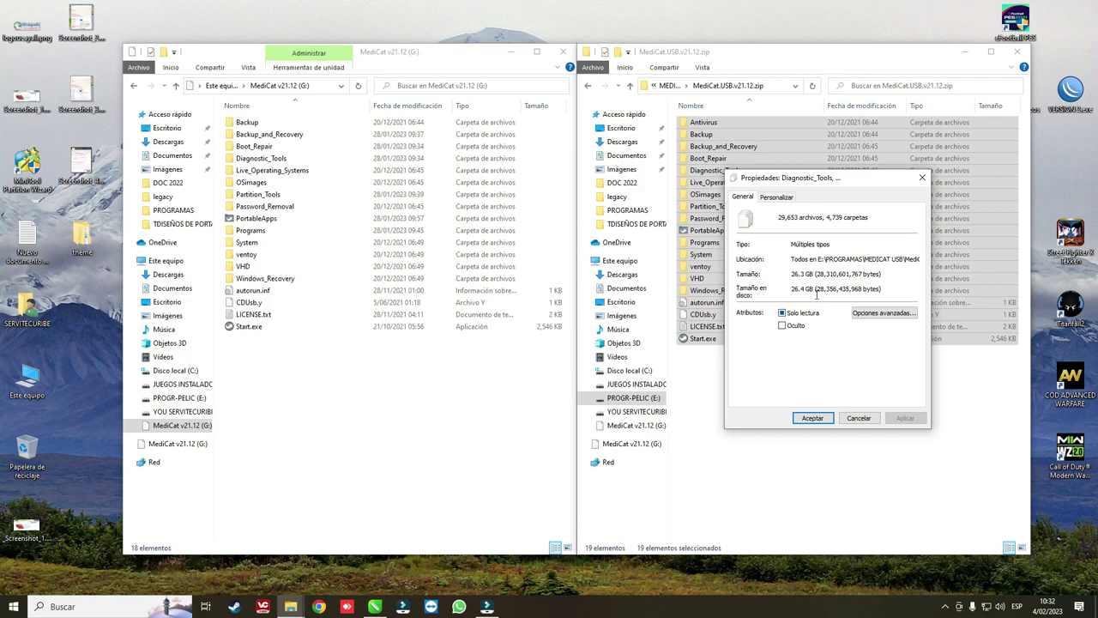
click(922, 178)
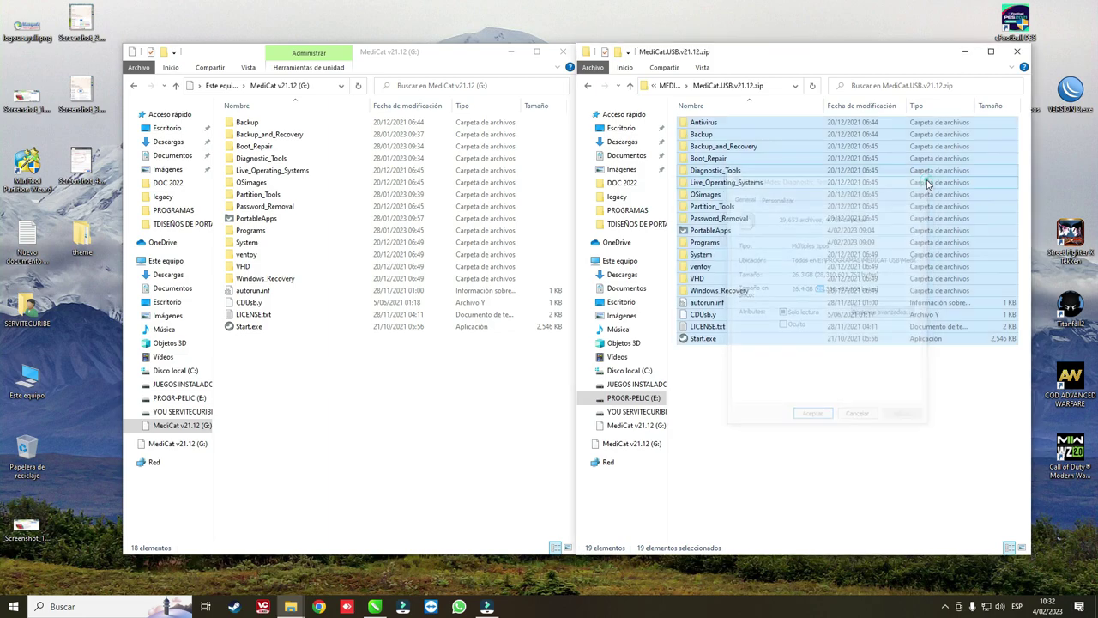
click(794, 386)
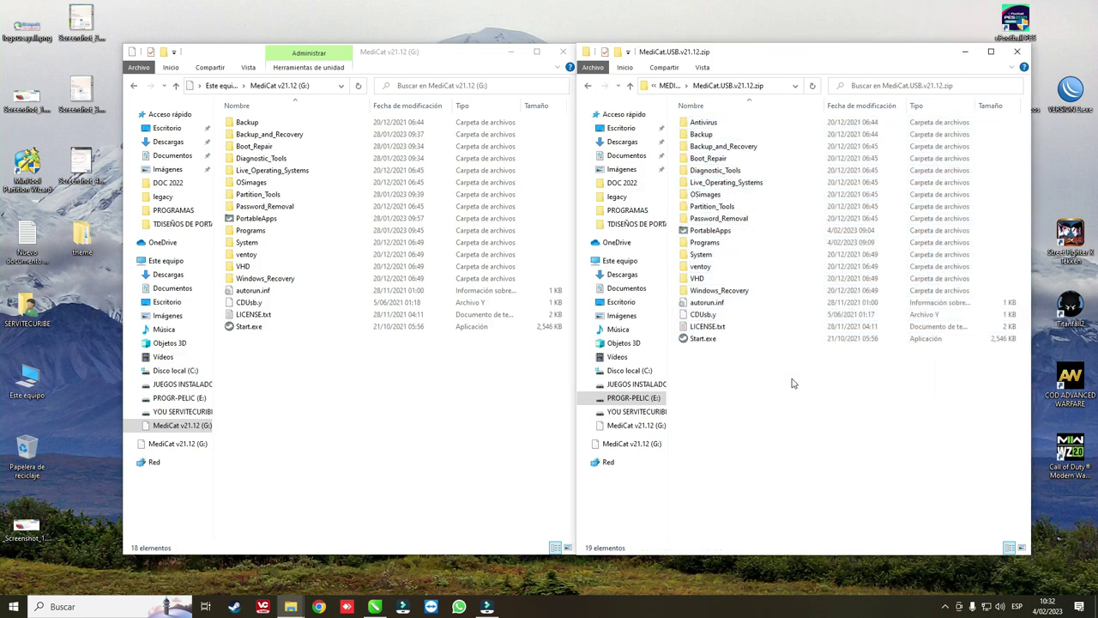
Inspect the Windows ISO files and their sizes in the USB drive's OSimages folder, and return to the drive's root.
double_click(253, 184)
click(255, 183)
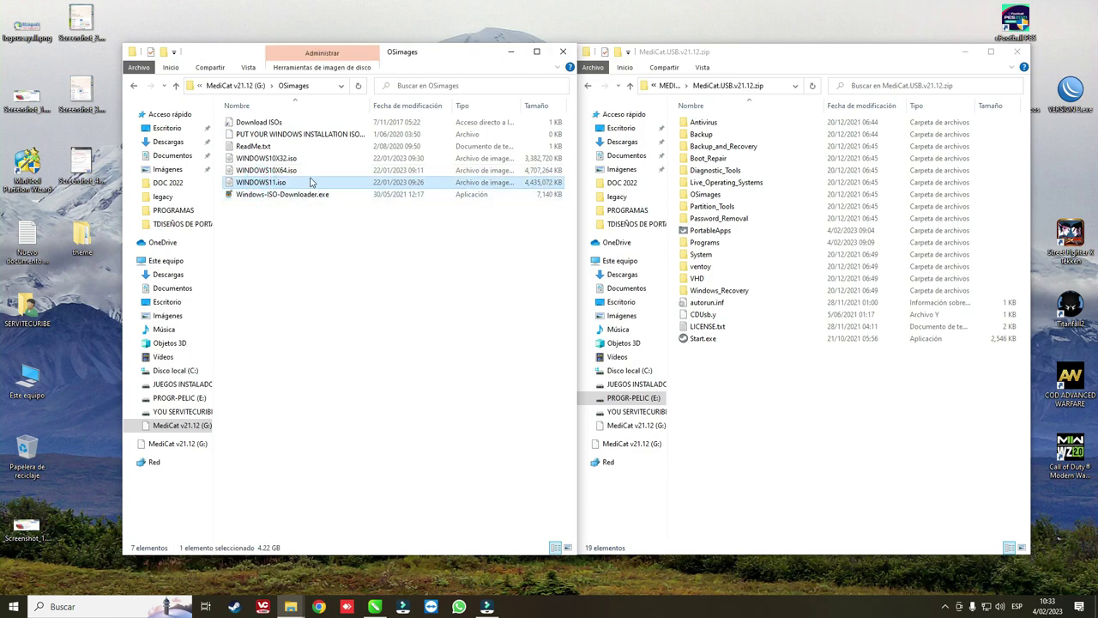
click(307, 172)
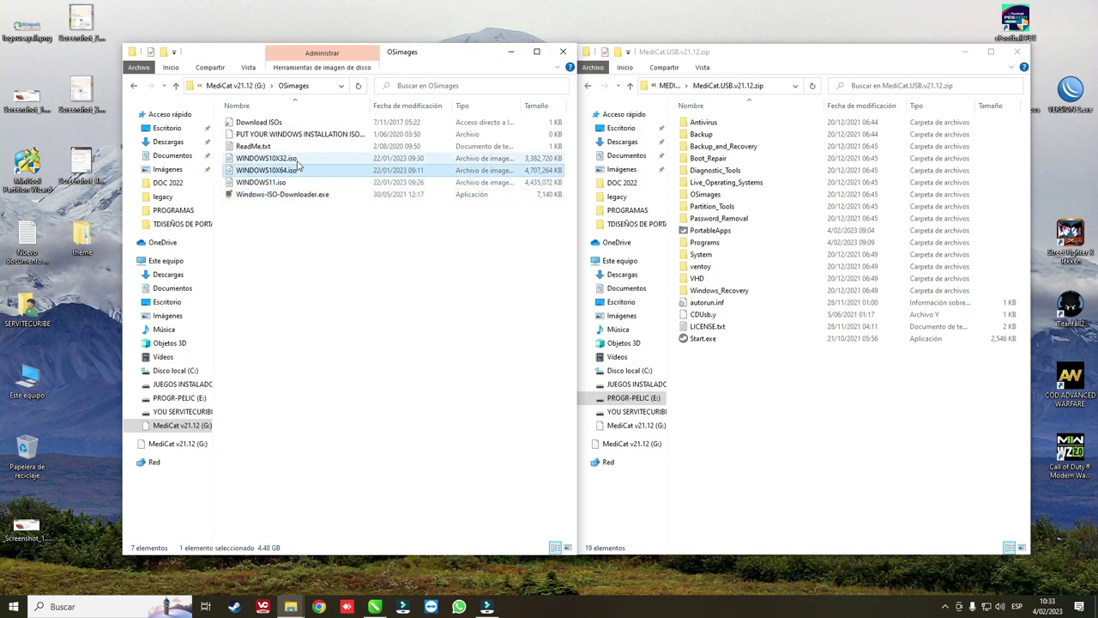
click(529, 181)
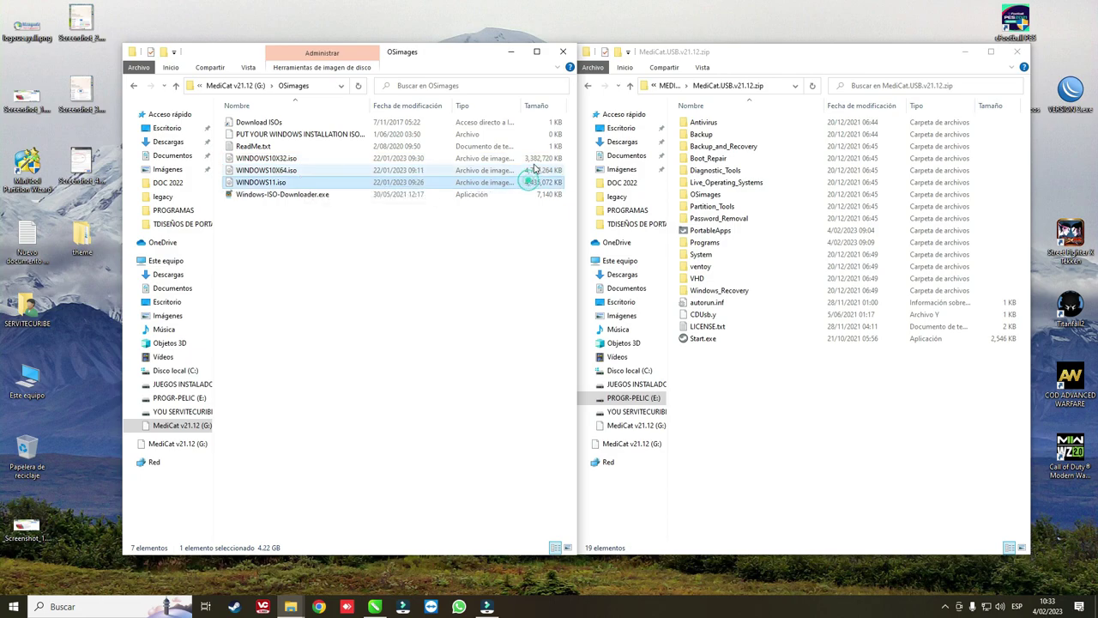
click(136, 85)
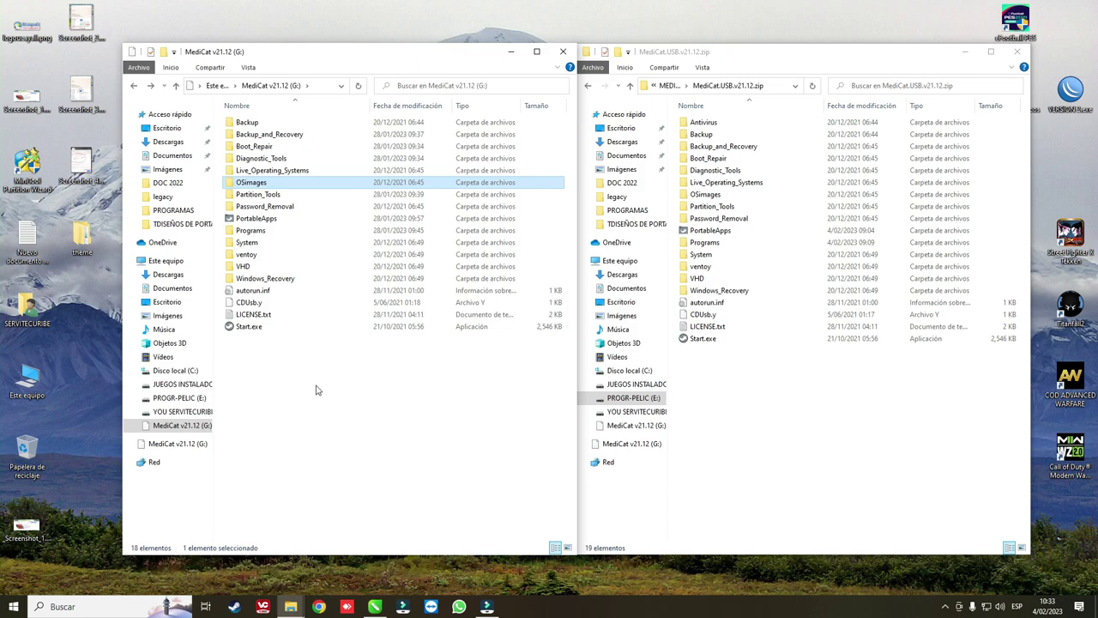
Separate the two folder windows and check the size of the extracted Antivirus folder in its properties.
drag(675, 409, 716, 407)
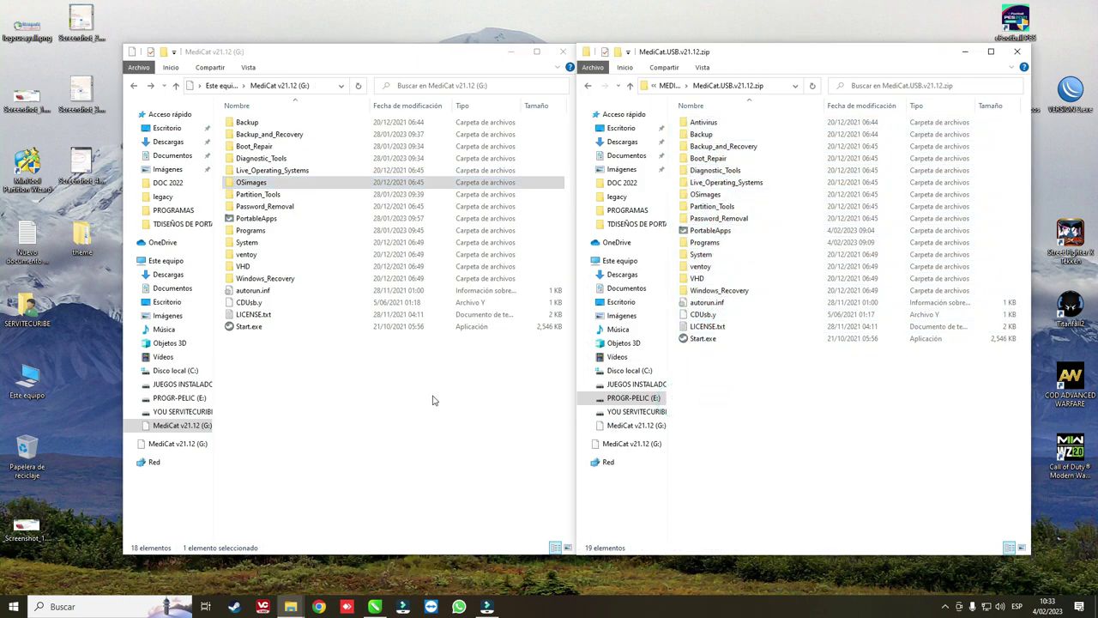
drag(358, 52, 294, 49)
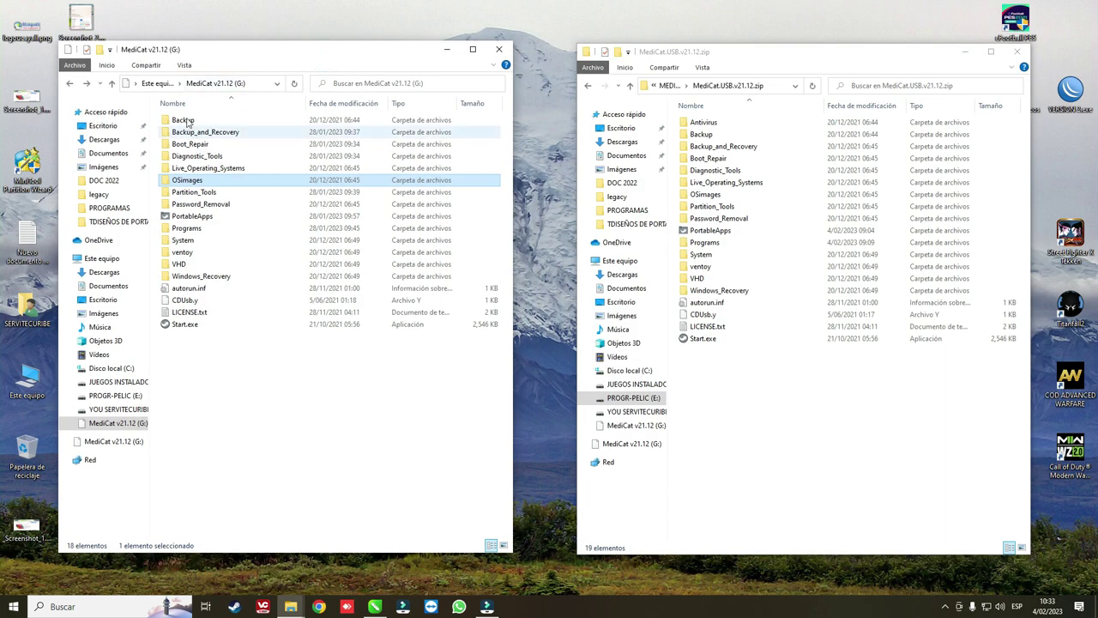
click(696, 125)
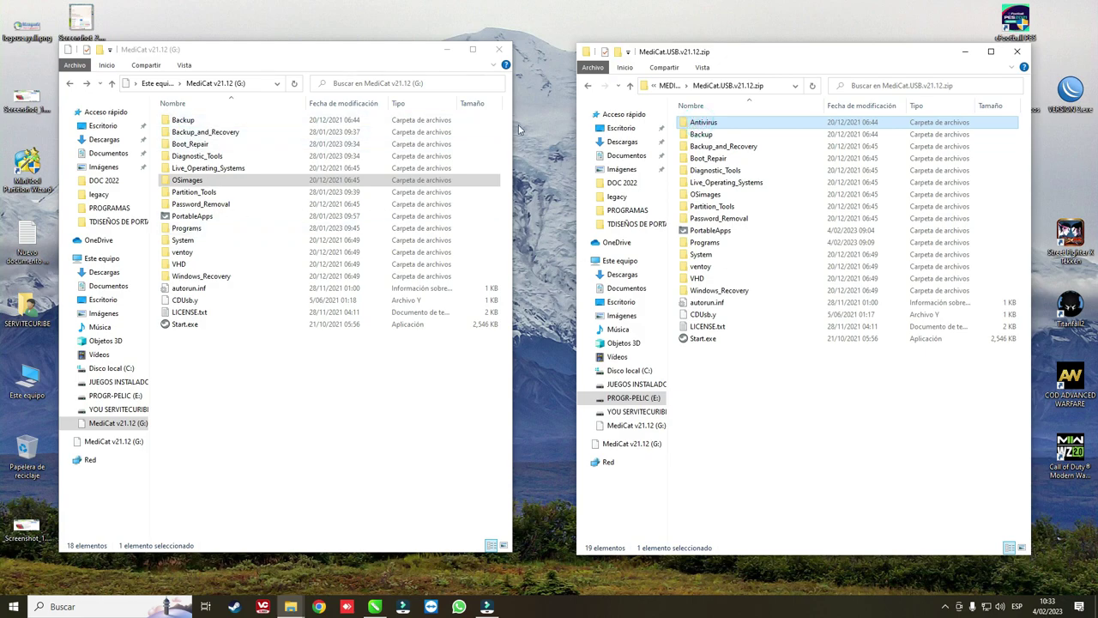
right_click(716, 125)
click(790, 447)
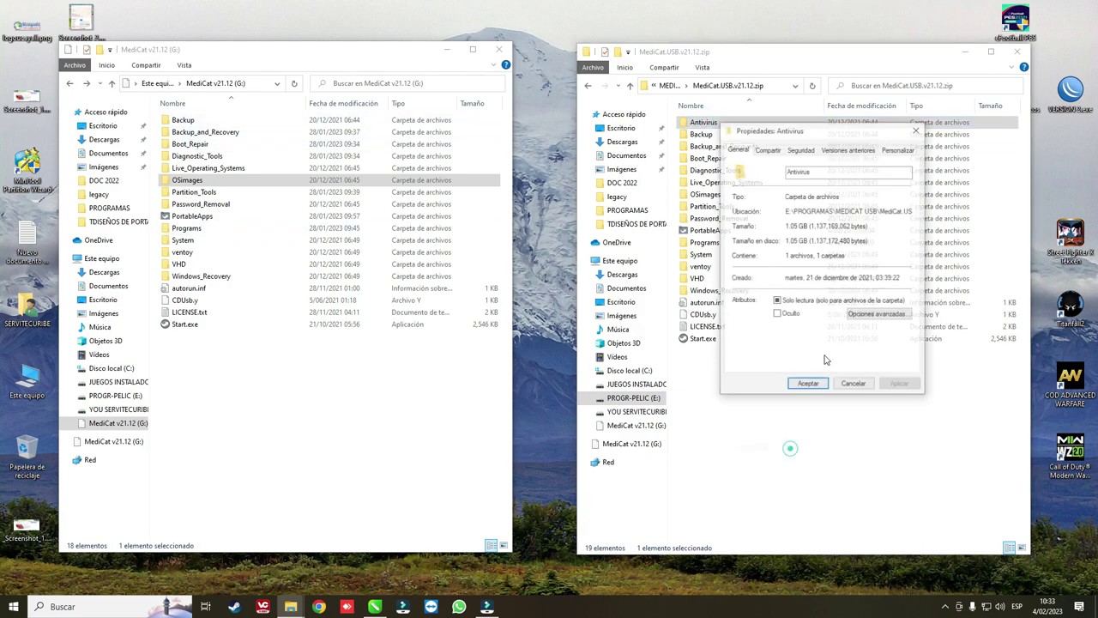
click(917, 129)
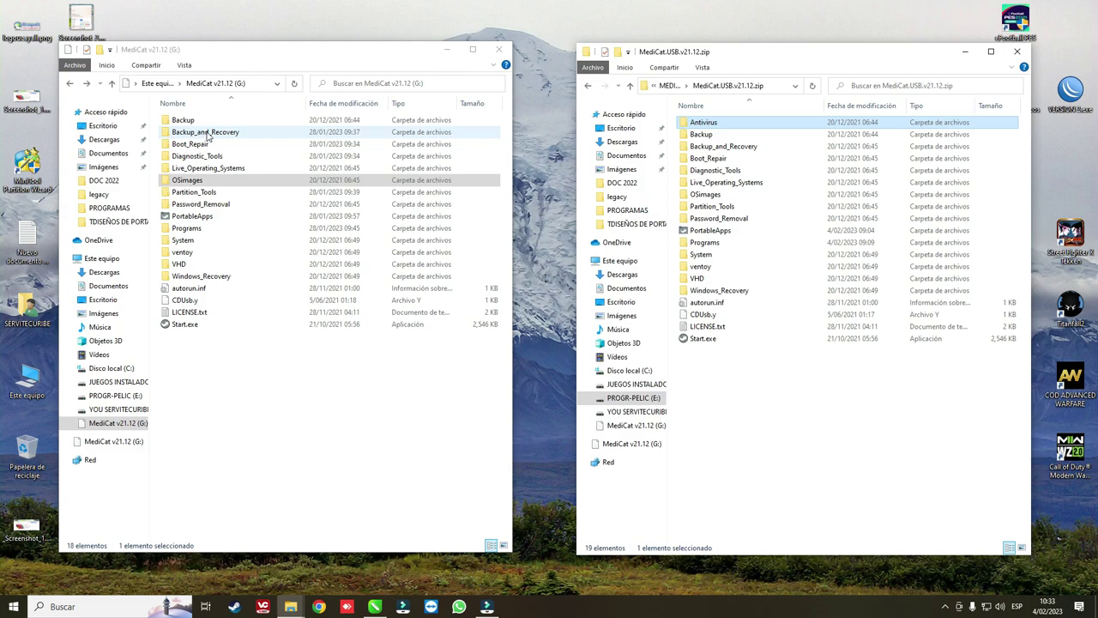
Open the Backup_and_Recovery folder in both the extracted copy and the USB drive, and look over the USB drive's subfolders.
double_click(722, 149)
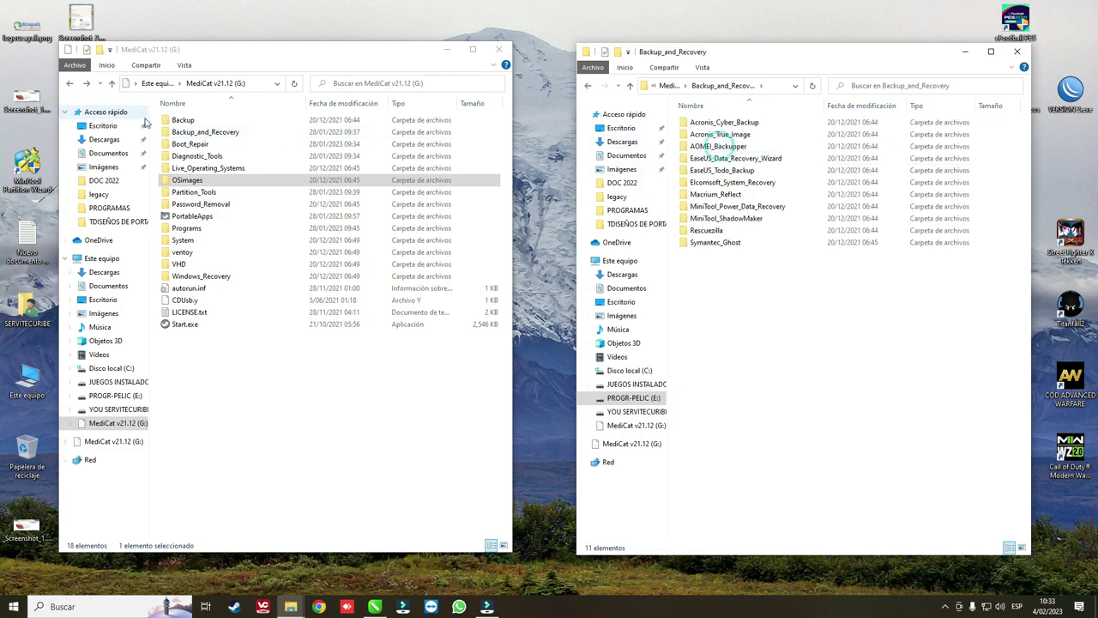
double_click(206, 133)
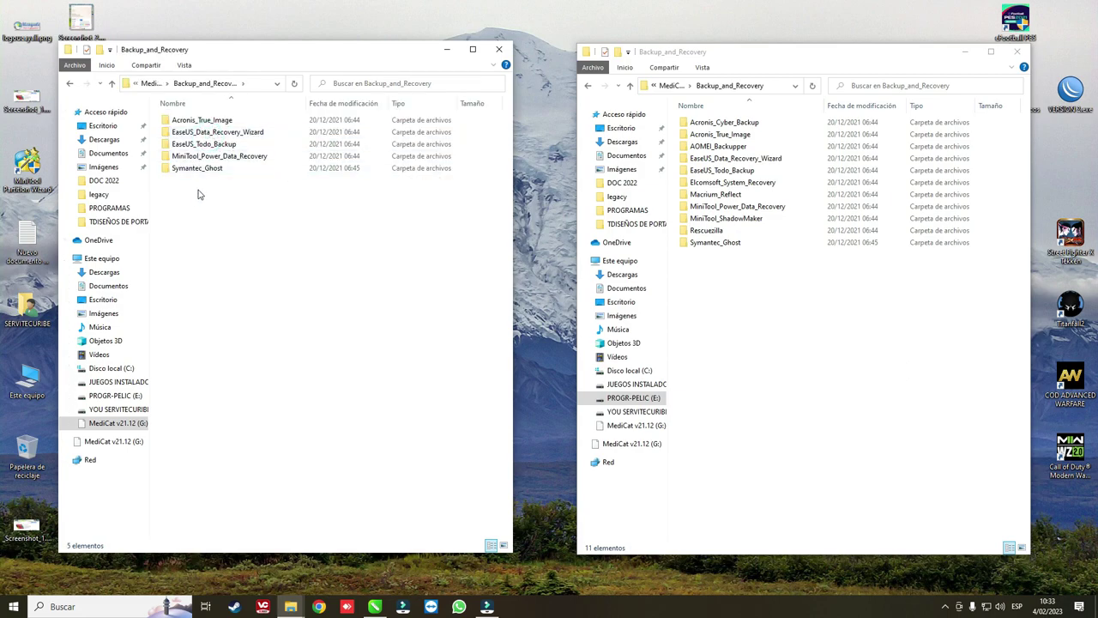
drag(197, 193, 210, 126)
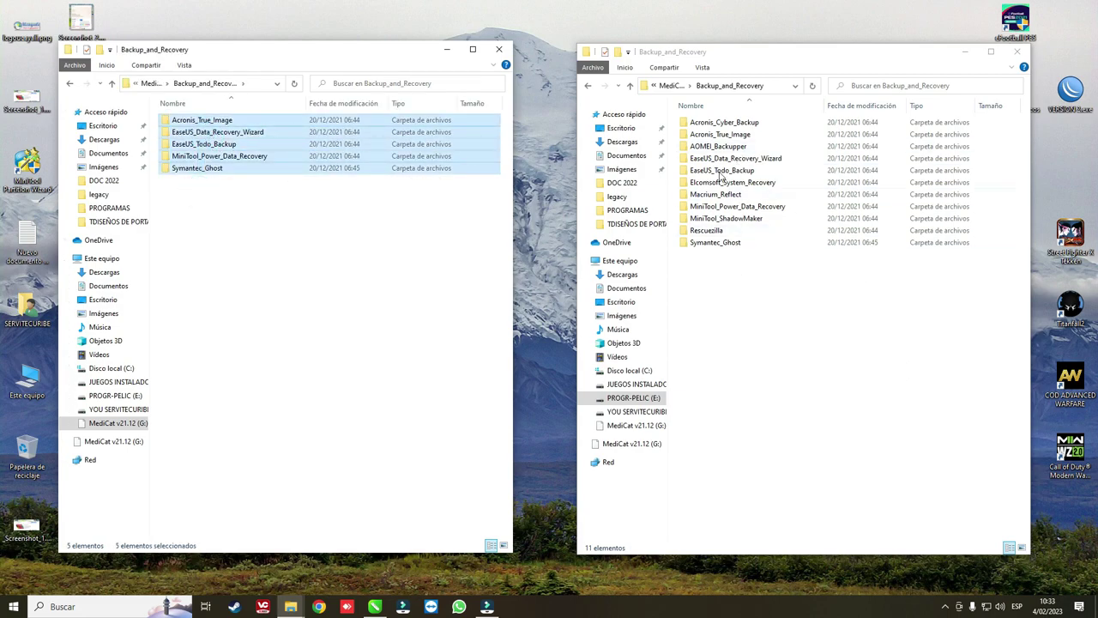
click(231, 198)
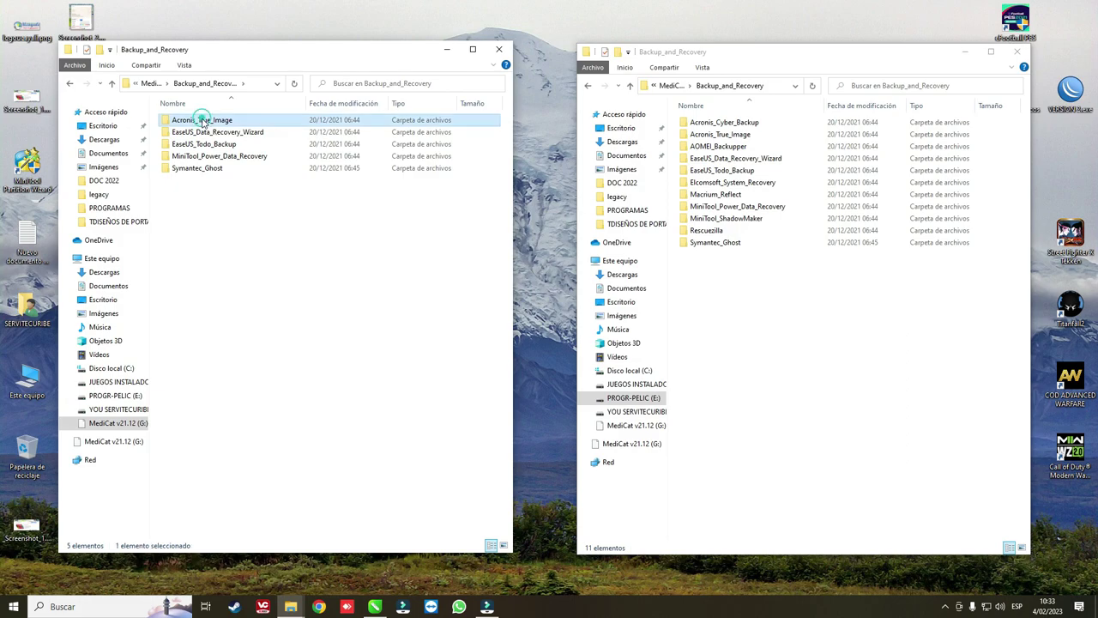
Compare the USB drive's Backup_and_Recovery subfolders one by one with their counterparts in the extracted copy, from Acronis_True_Image to Symantec_Ghost.
click(202, 121)
click(720, 135)
click(227, 133)
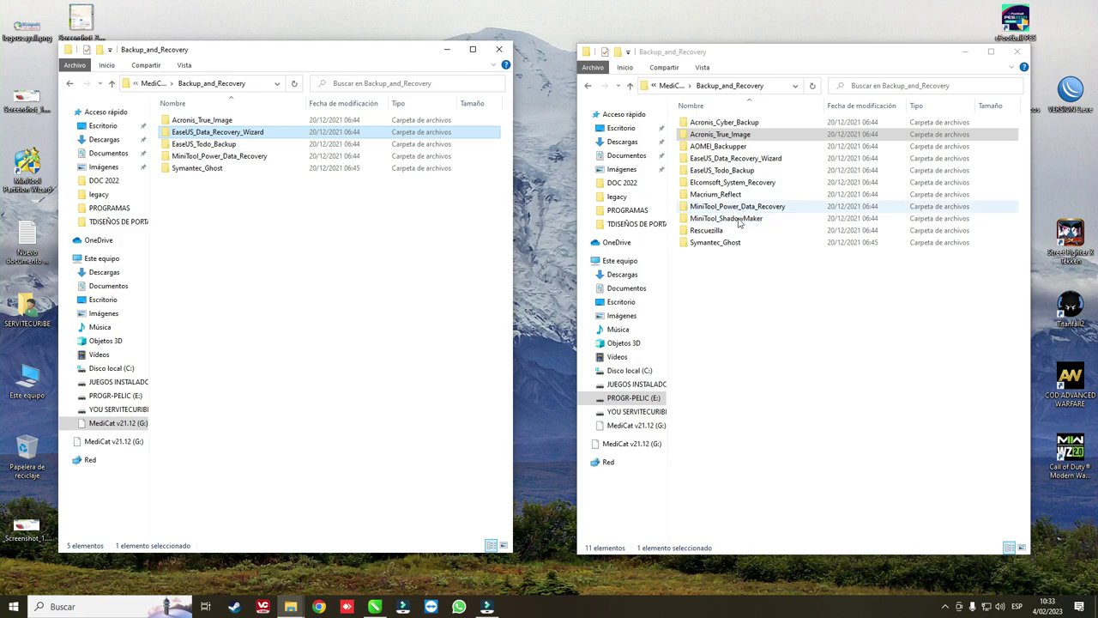
click(738, 160)
click(236, 144)
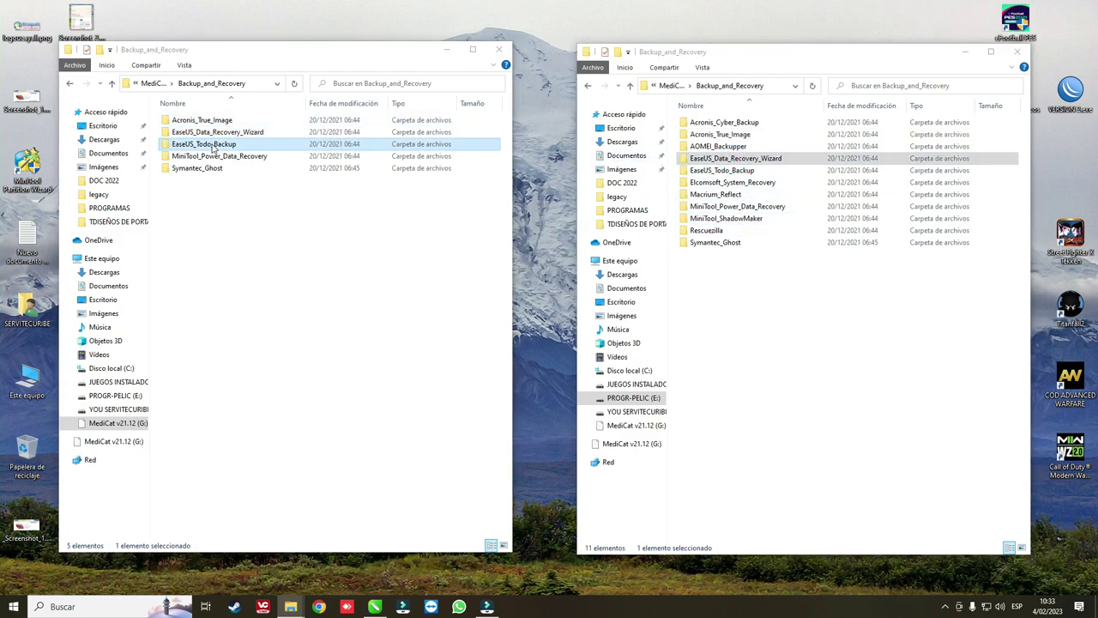
click(748, 169)
click(257, 156)
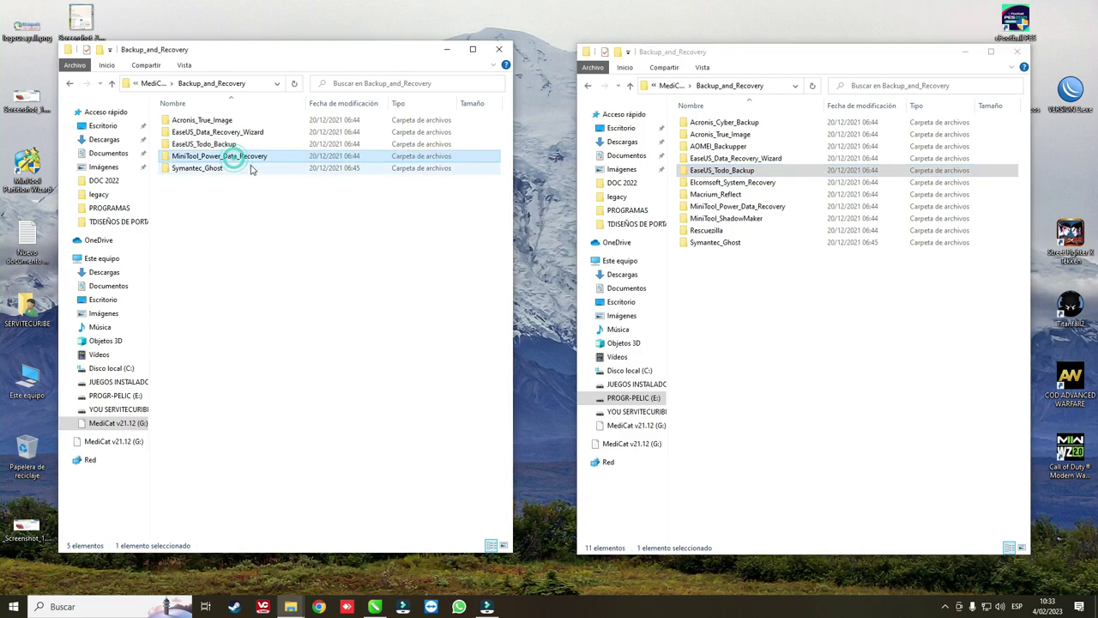
click(741, 207)
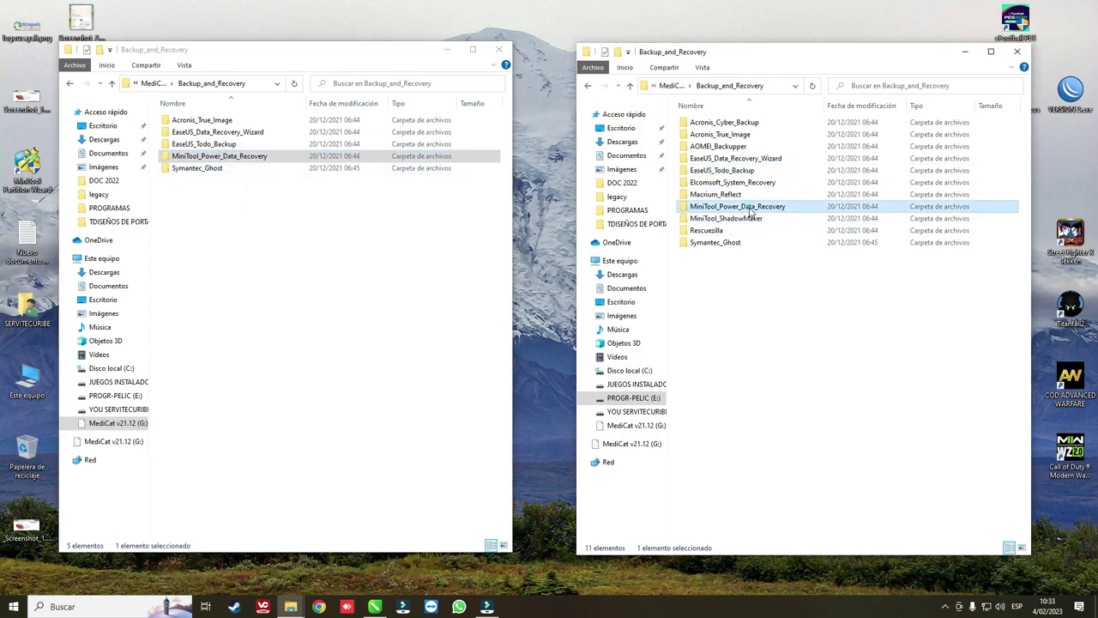
click(211, 172)
click(727, 243)
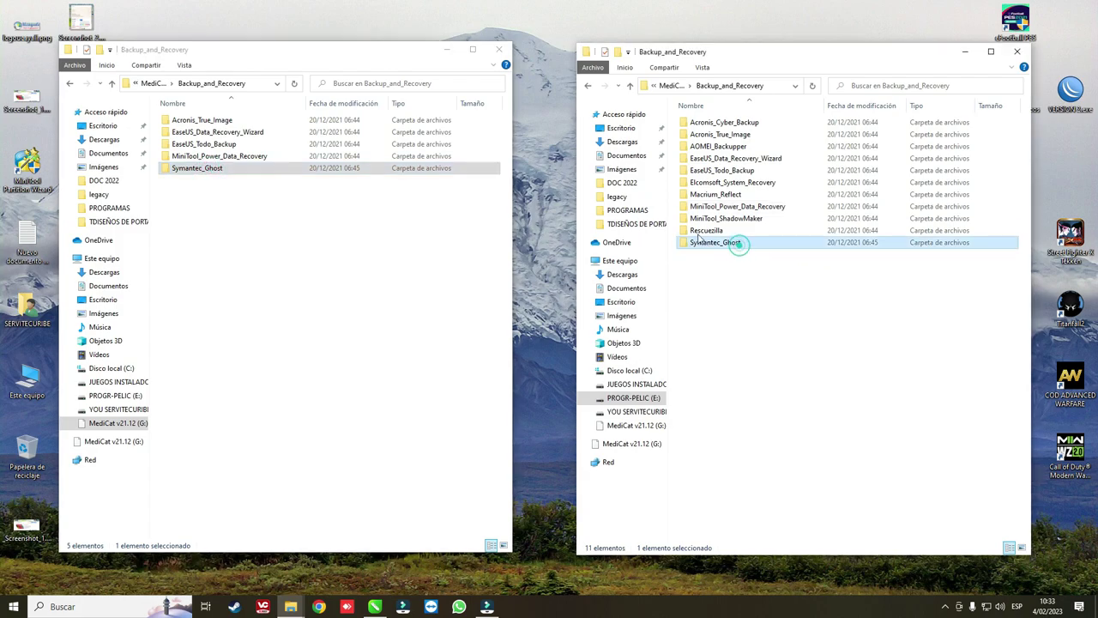
Look over the extracted Backup_and_Recovery subfolders and check the size of Acronis_Cyber_Backup in its properties.
click(708, 230)
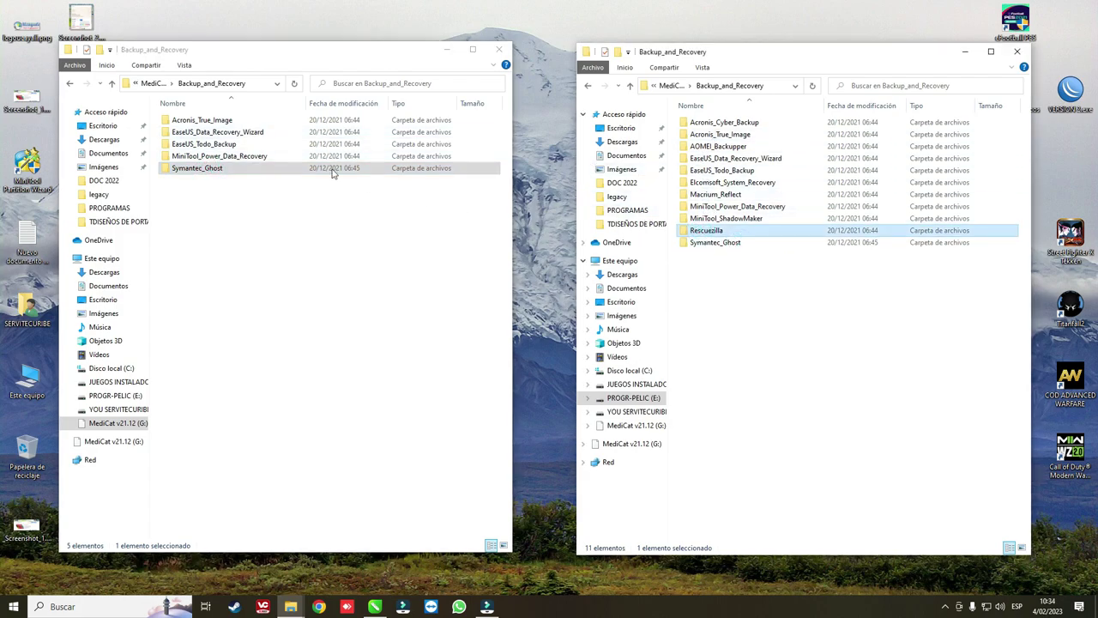
click(720, 170)
click(719, 134)
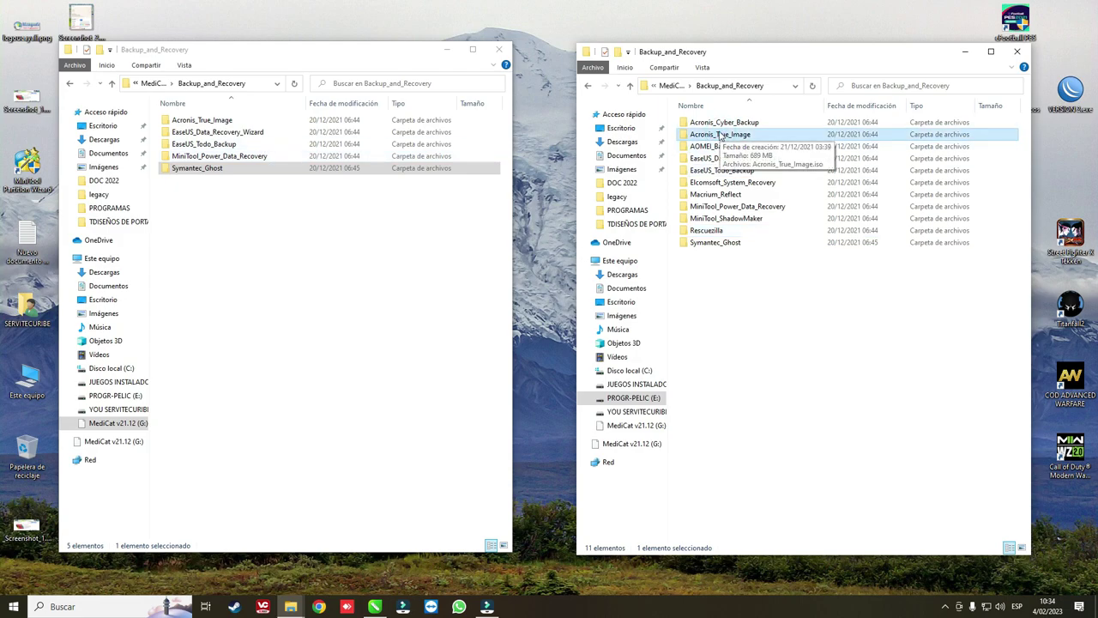
right_click(719, 124)
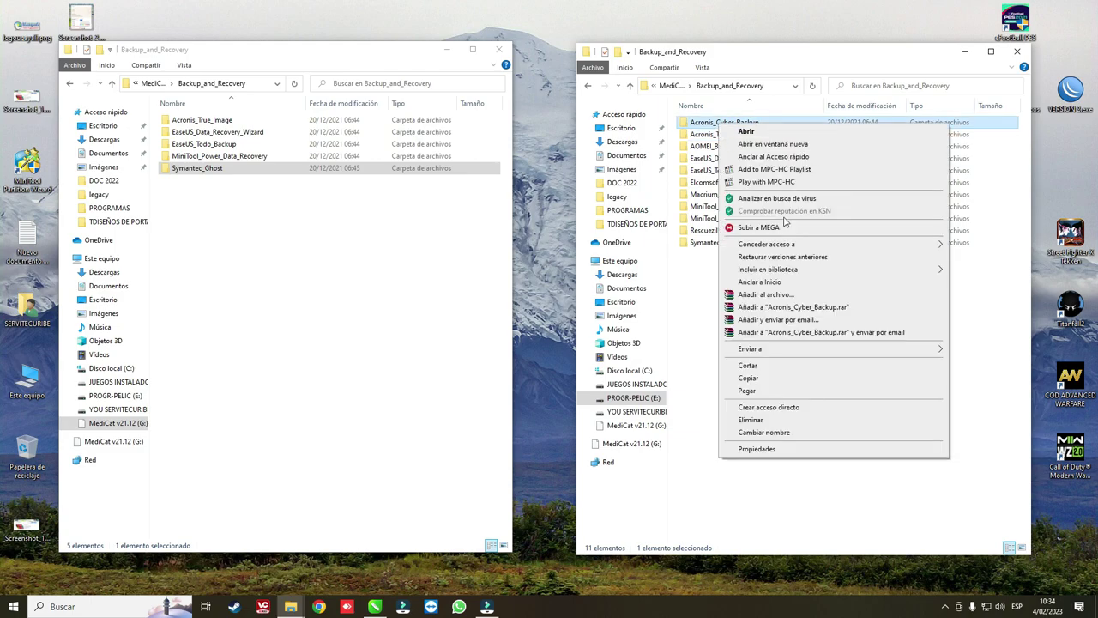
click(763, 447)
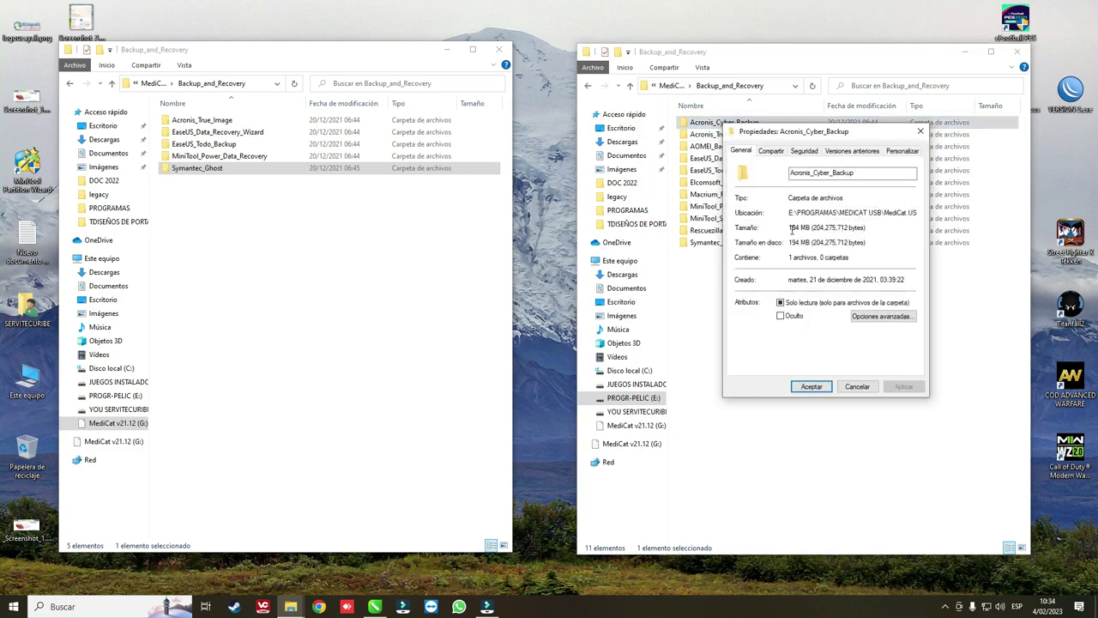
click(920, 132)
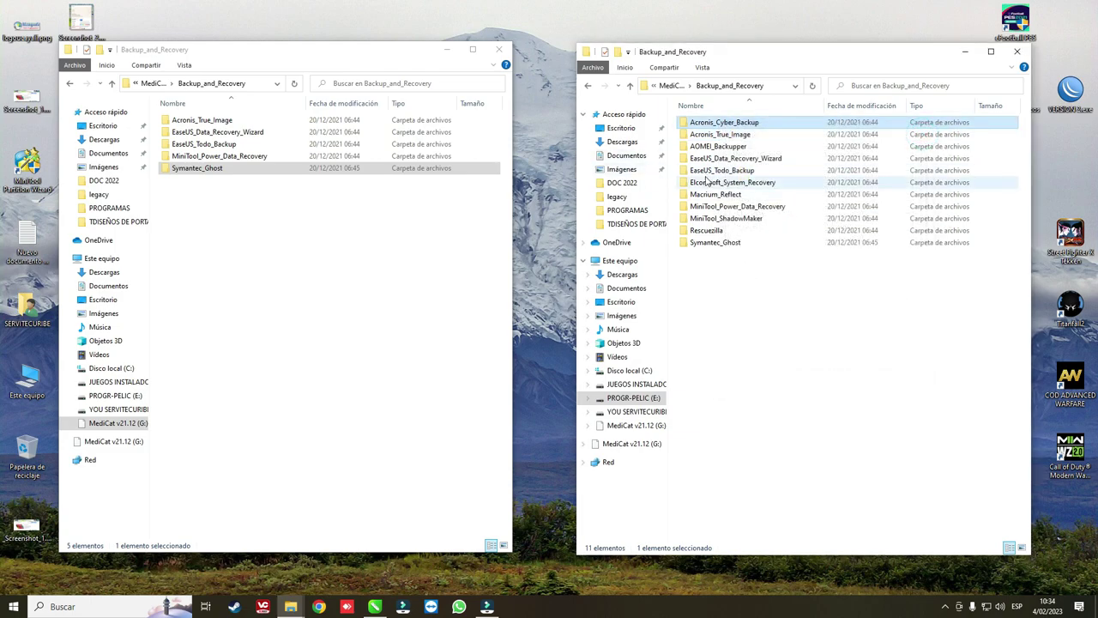
Open the Boot_Repair folder in both the extracted copy and the USB drive, and look over the extracted subfolders.
click(70, 85)
click(588, 86)
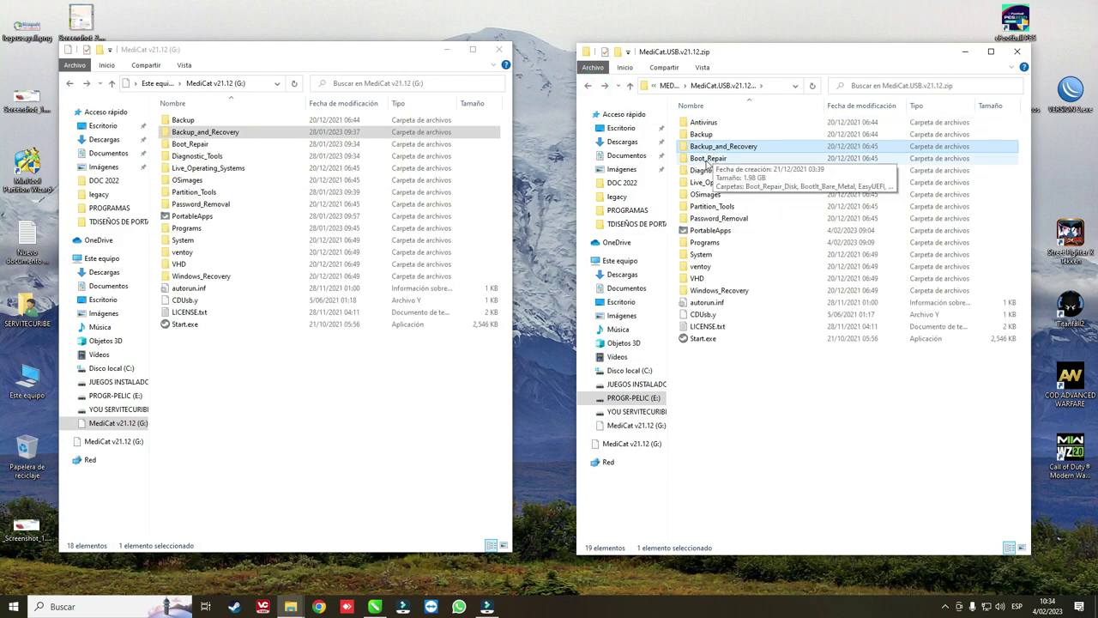
double_click(708, 159)
double_click(187, 144)
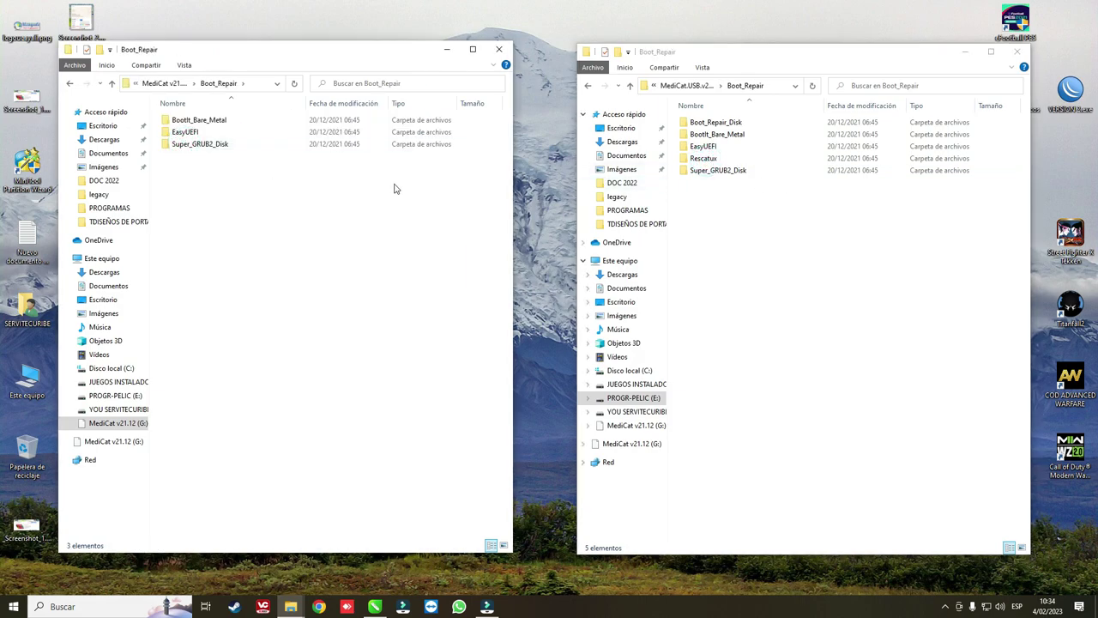
click(704, 175)
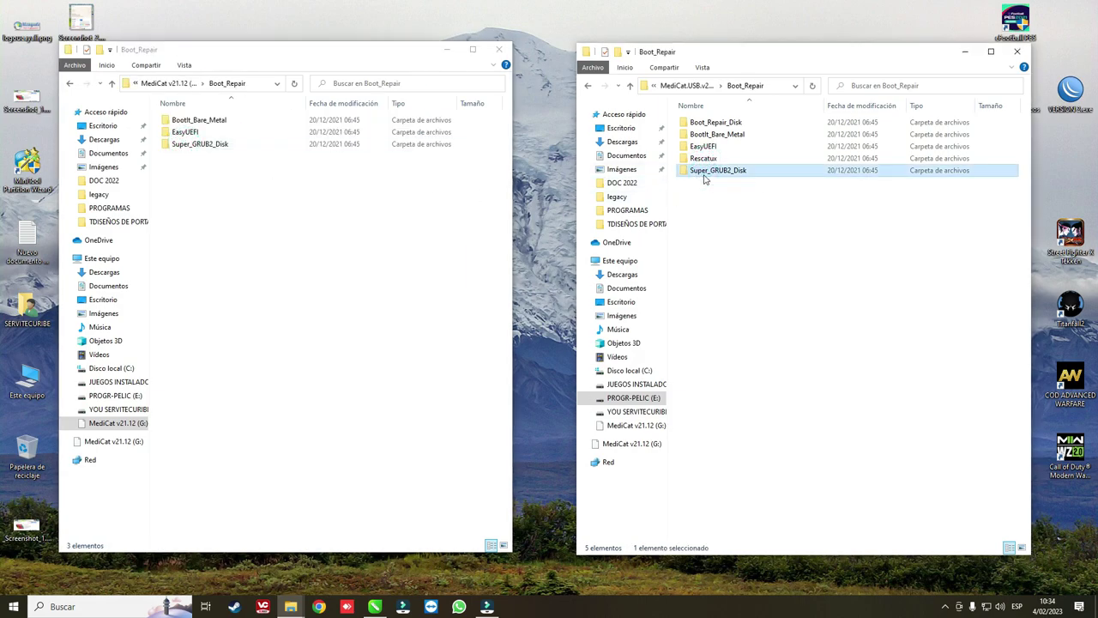
click(708, 161)
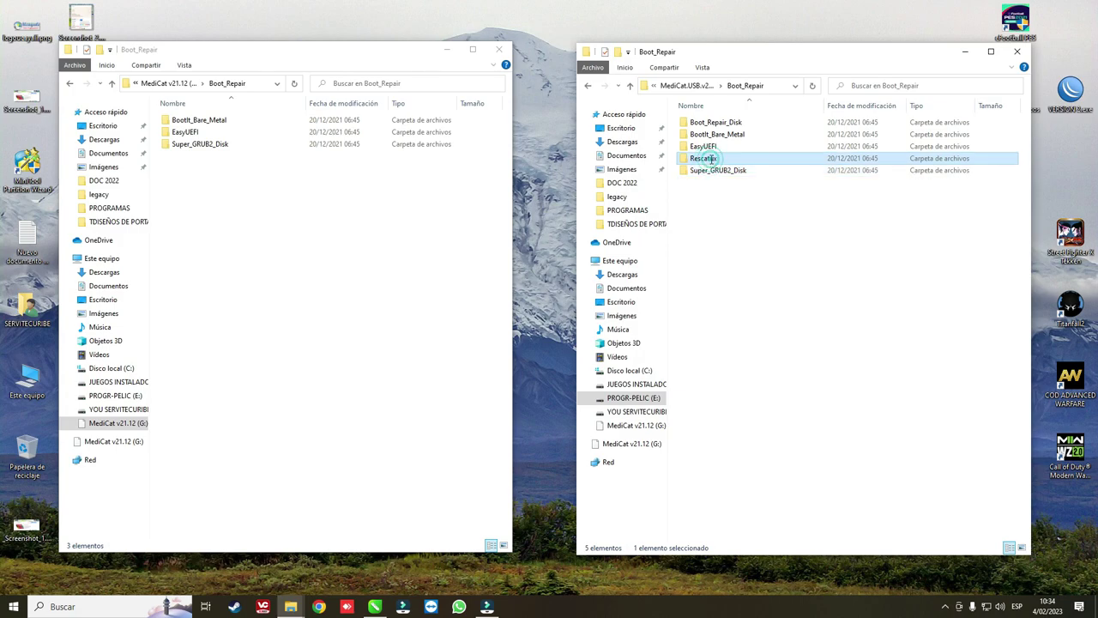
click(723, 147)
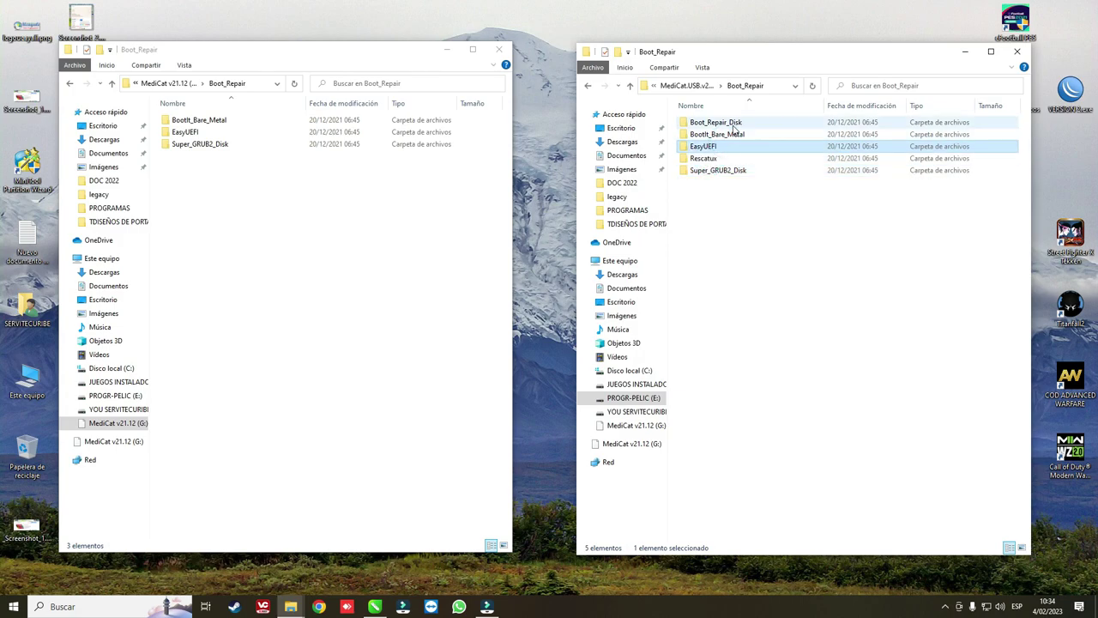
Check the sizes of the extracted Boot_Repair_Disk and Rescatux folders in their properties.
click(712, 122)
right_click(721, 123)
click(771, 449)
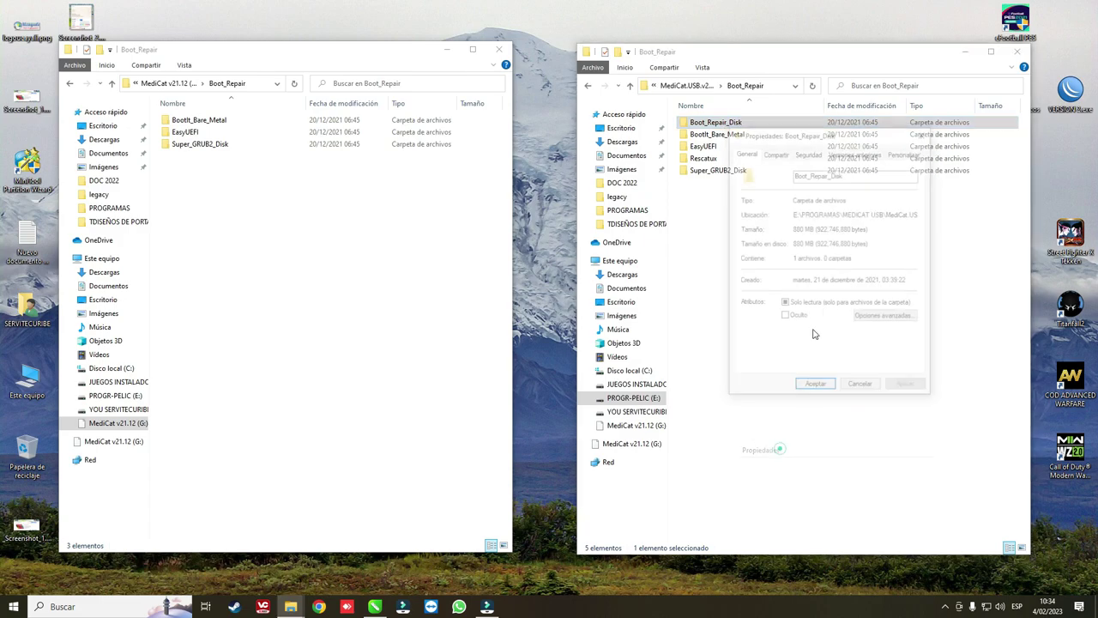
click(921, 136)
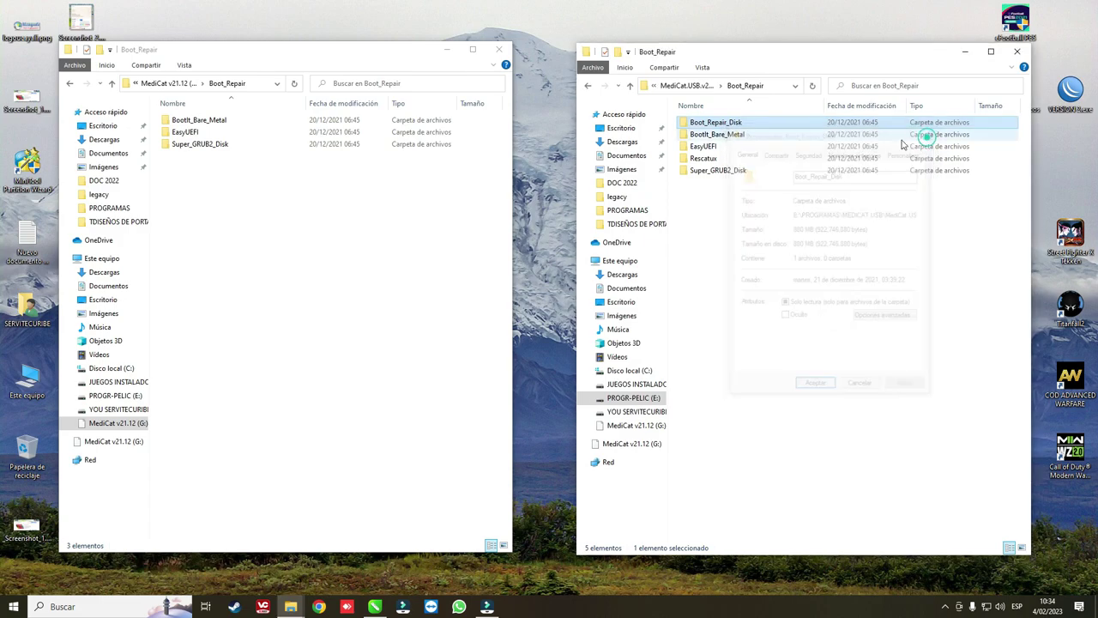
click(702, 158)
right_click(698, 158)
click(740, 483)
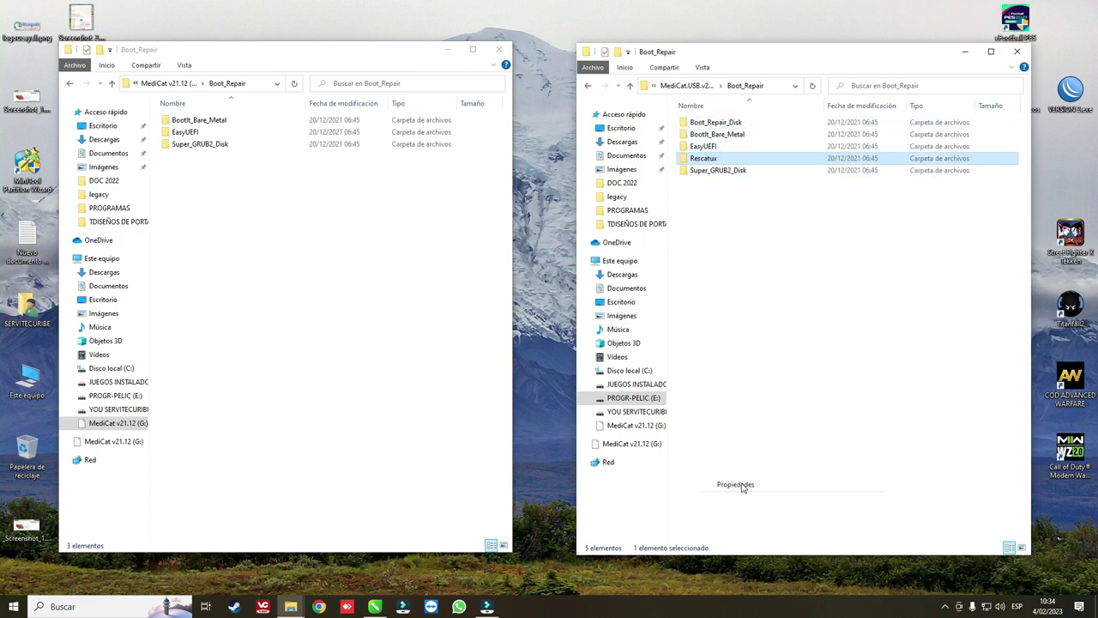
click(900, 166)
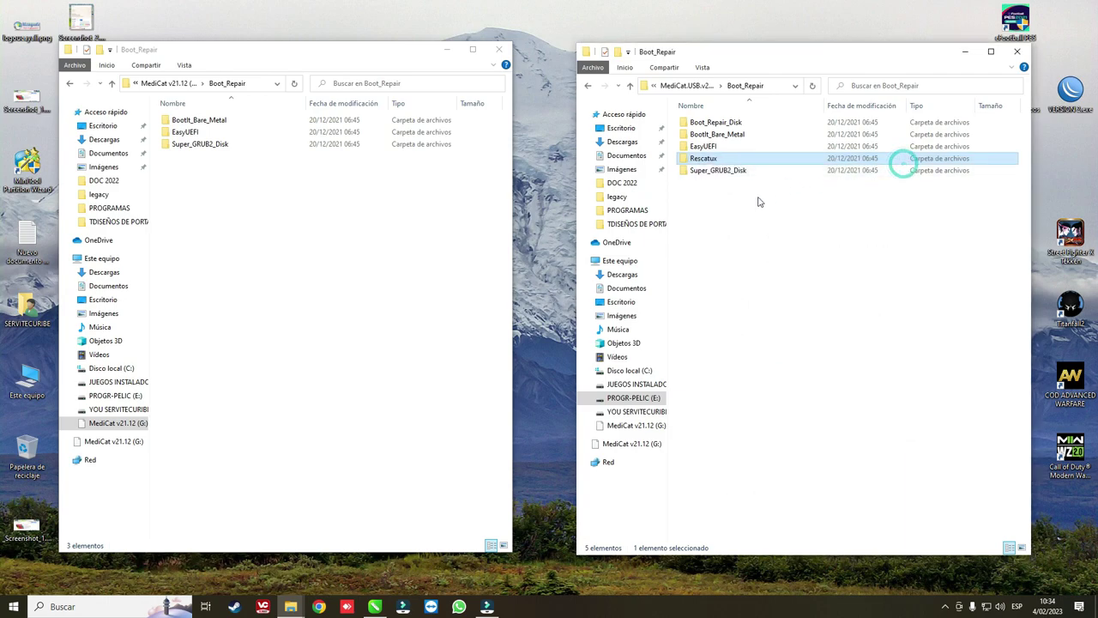
Open the Diagnostic_Tools folder in both the USB drive and the extracted copy, and check the size of the extracted Ultimate_BootCD folder.
click(588, 86)
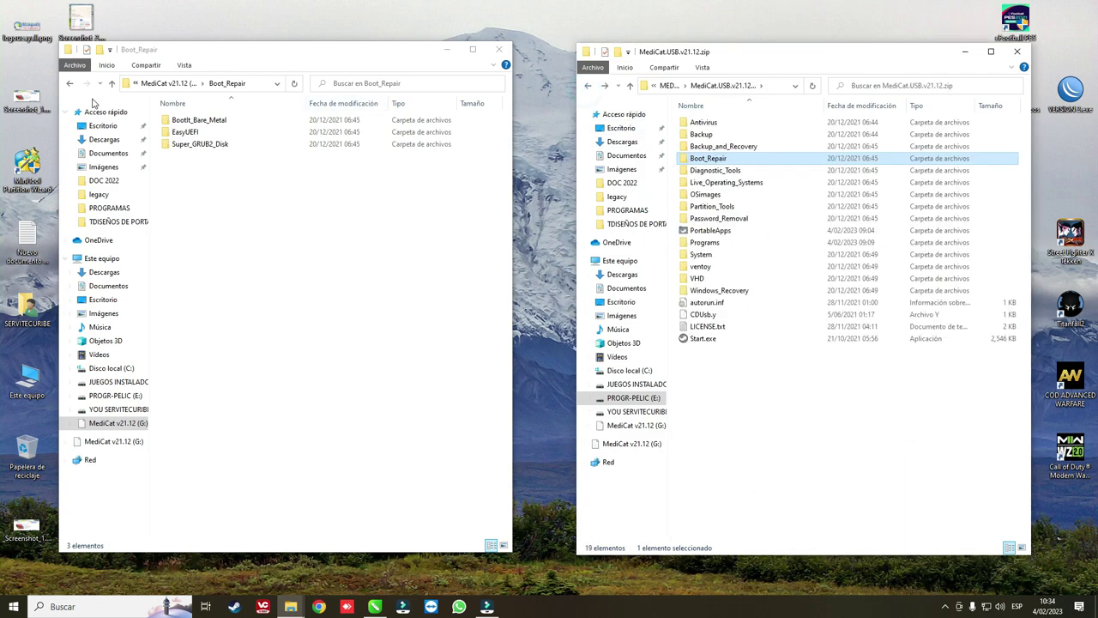
click(72, 83)
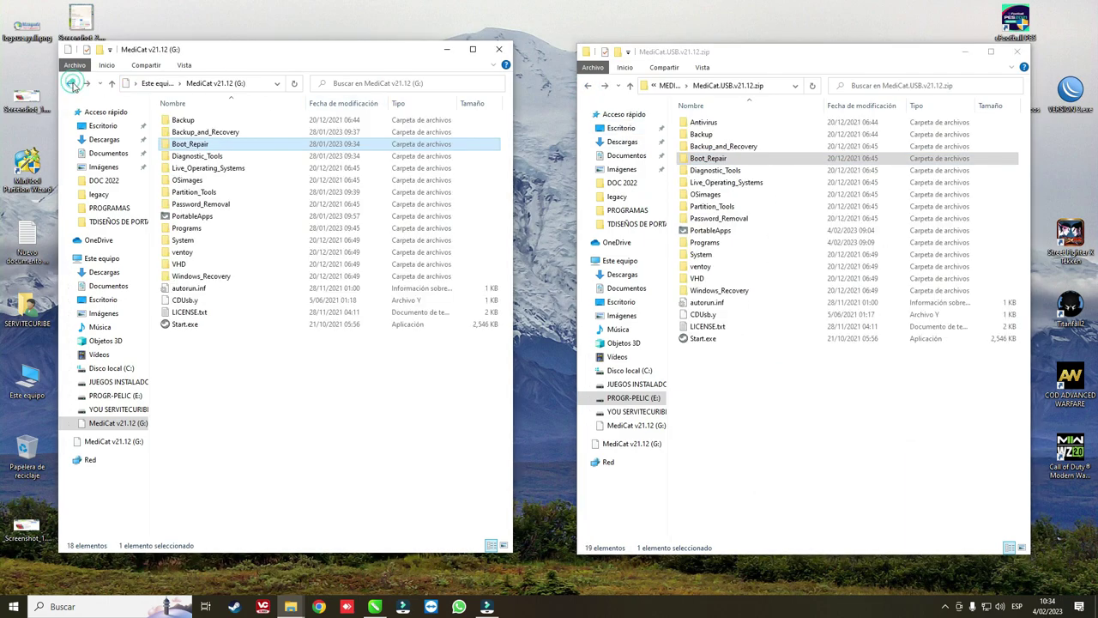
double_click(199, 158)
double_click(736, 171)
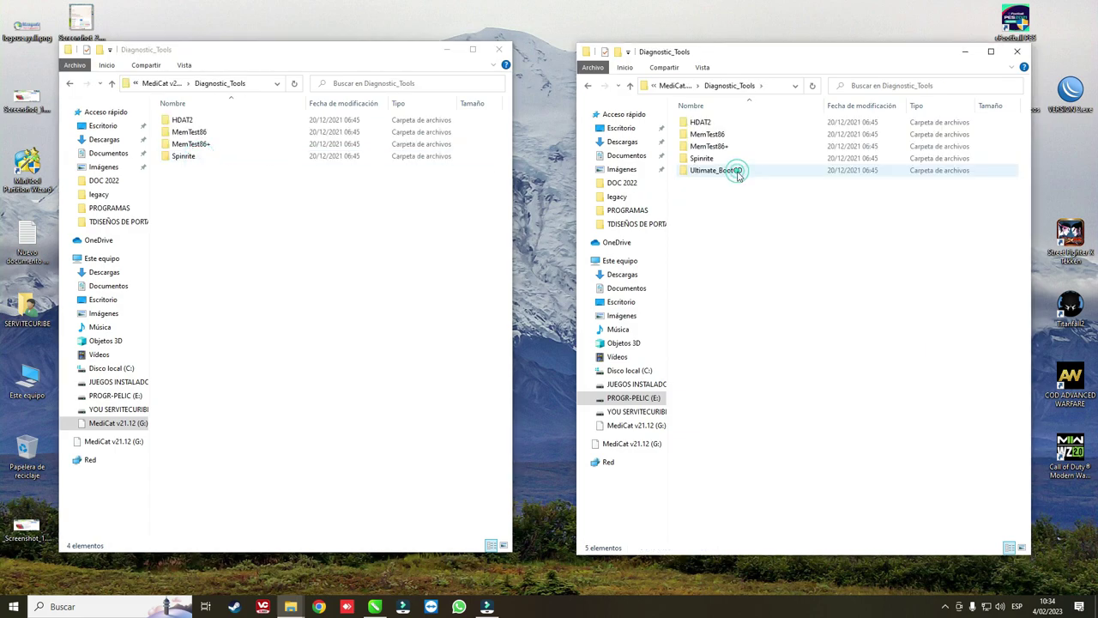
click(714, 171)
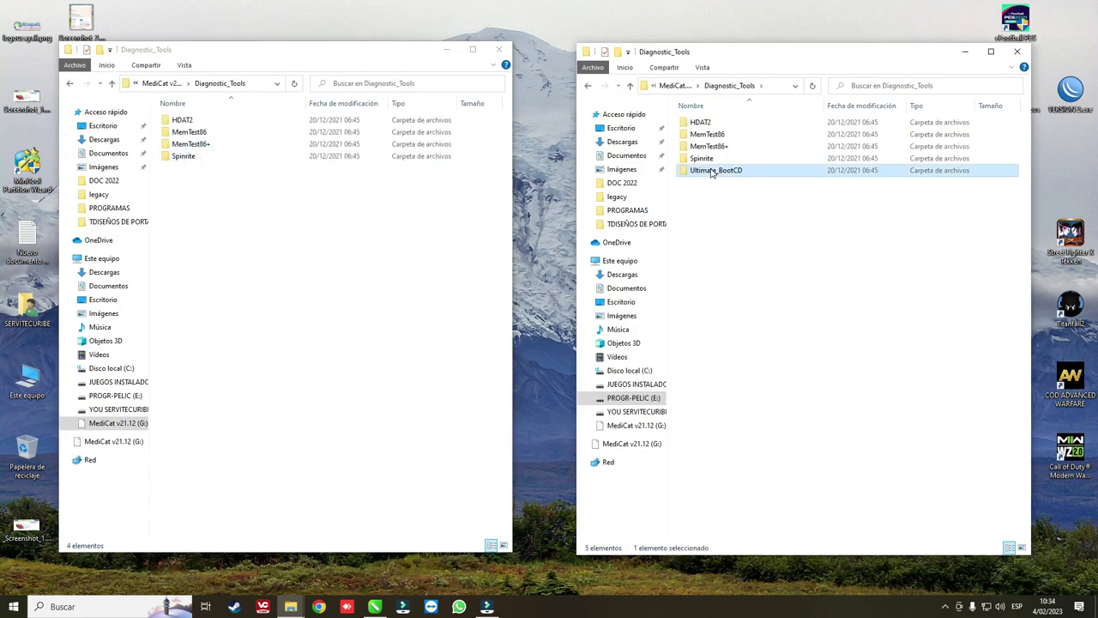
right_click(715, 171)
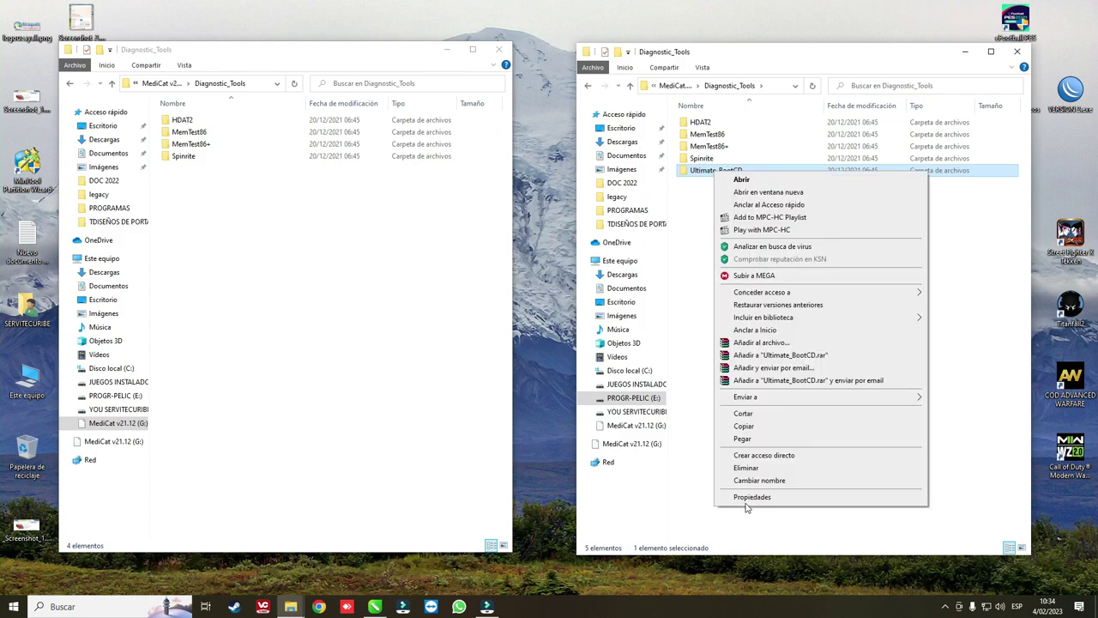
click(747, 498)
click(916, 180)
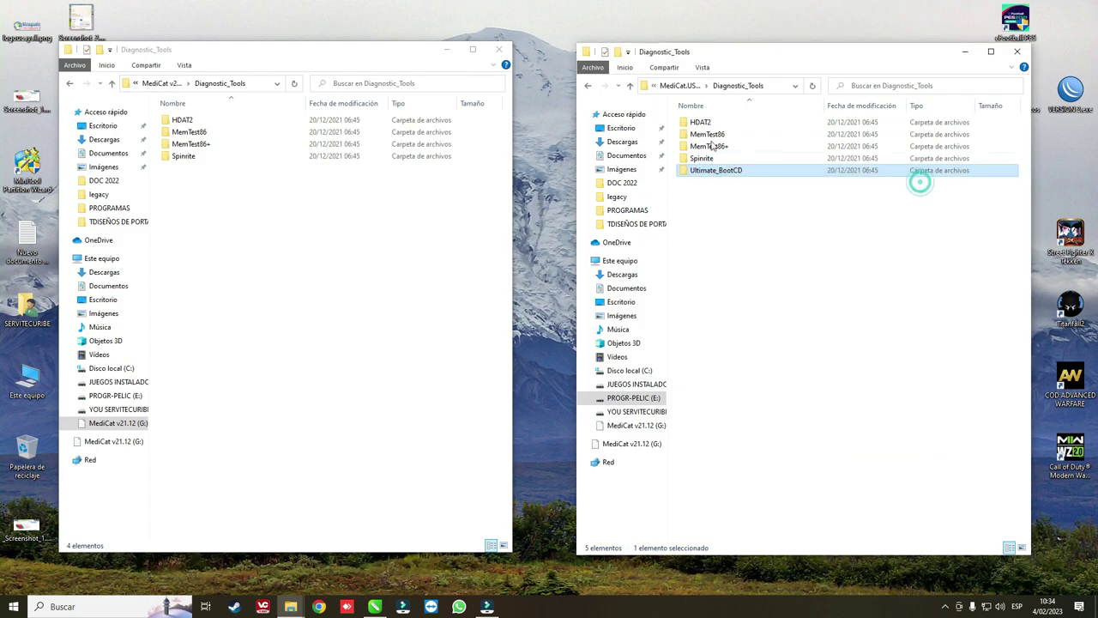
Return both windows to the MediCat root and compare the Live_Operating_Systems folder entries.
click(70, 83)
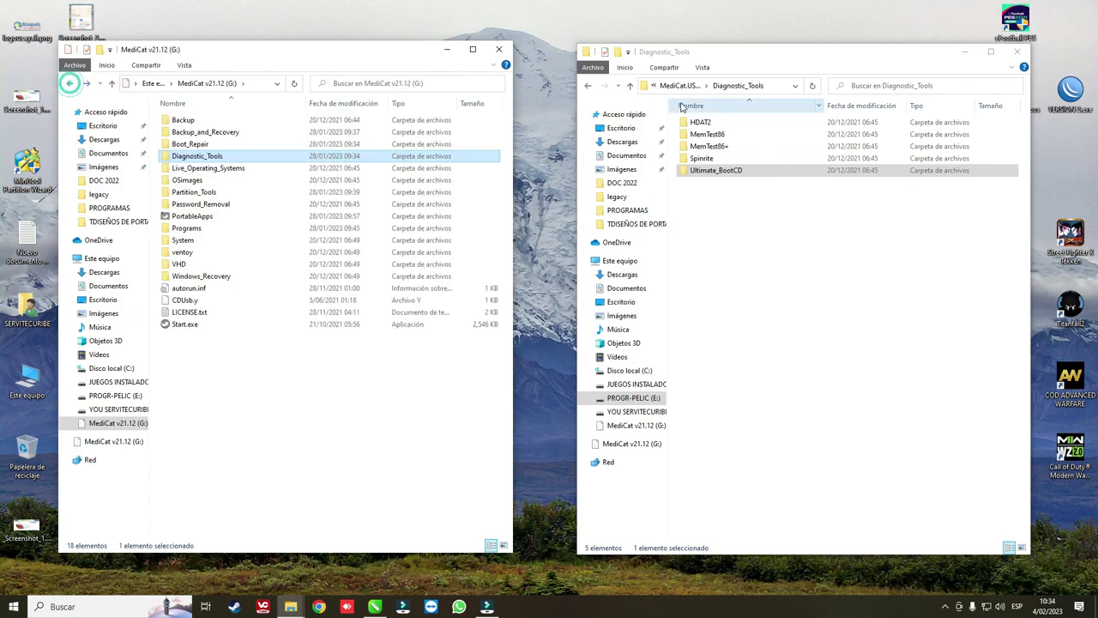
click(588, 86)
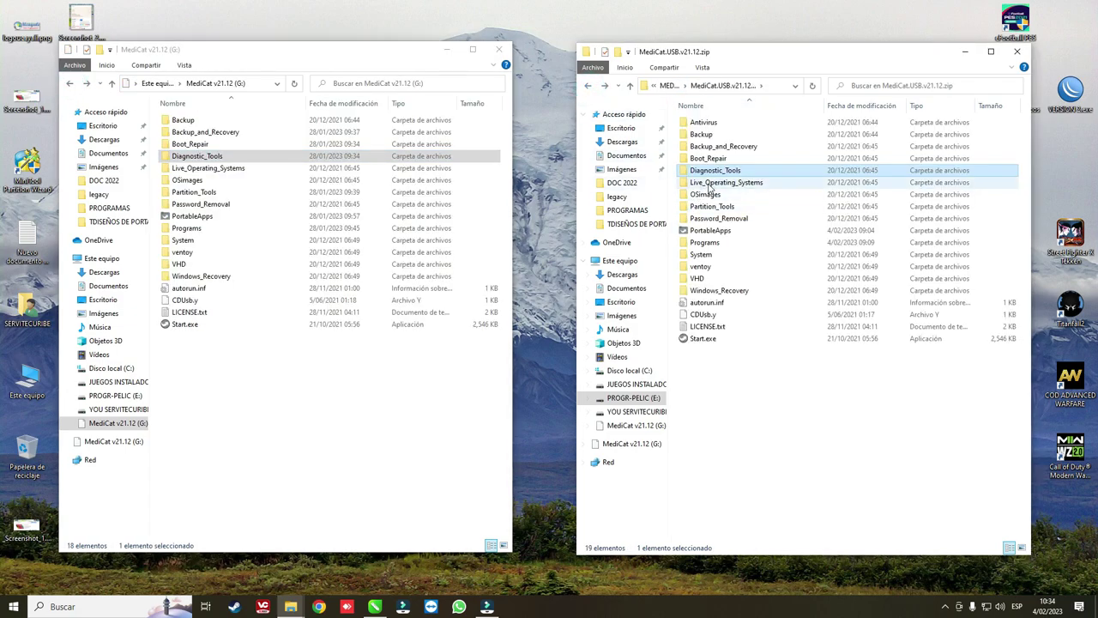
click(707, 183)
click(212, 169)
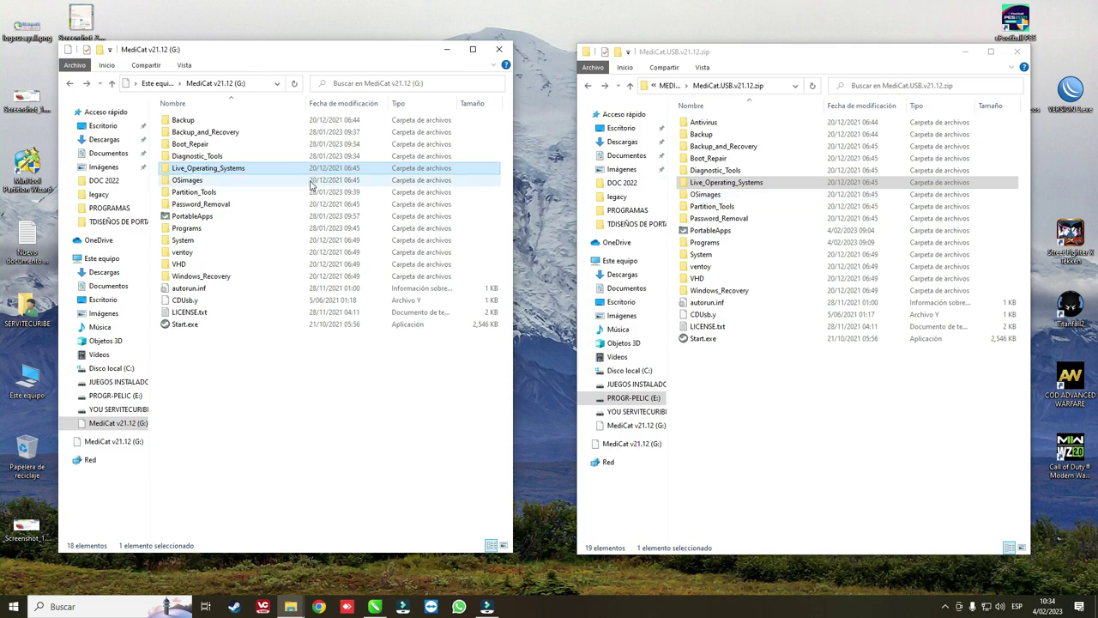
Open the OSimages folder in both locations and inspect the WINDOWS11, WINDOWS10X64 and WINDOWS10X32 ISO files on the USB drive.
double_click(183, 181)
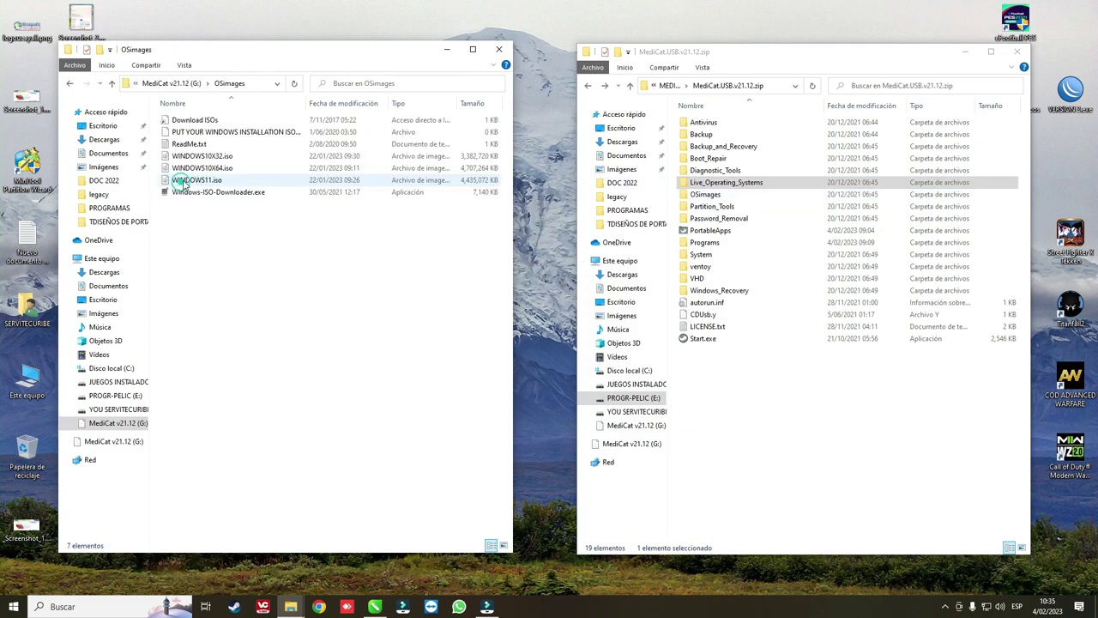
double_click(711, 196)
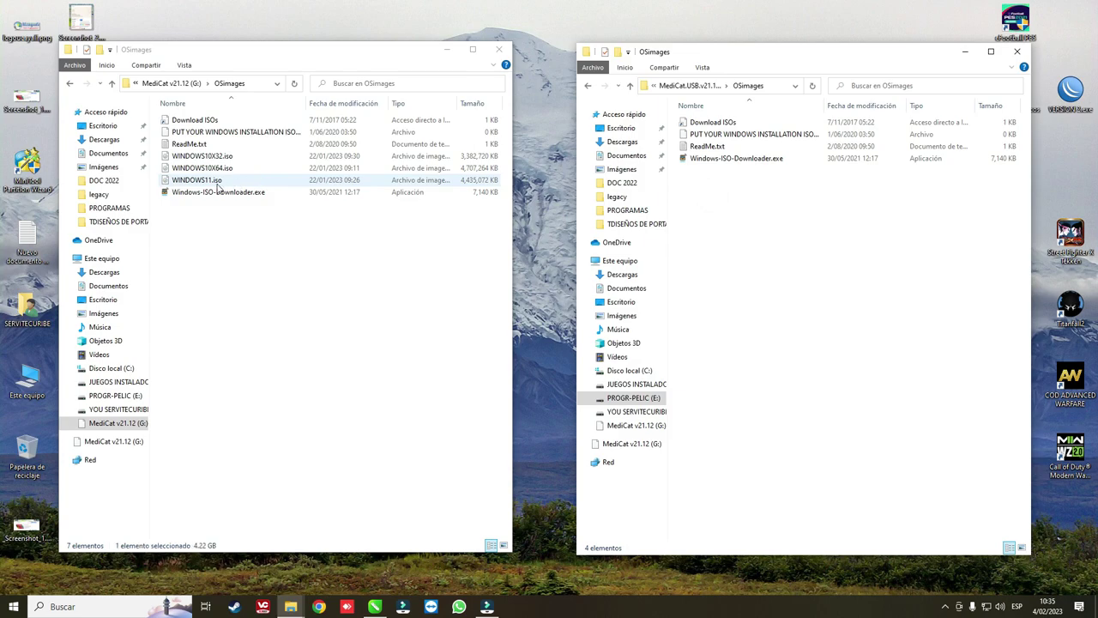
click(218, 183)
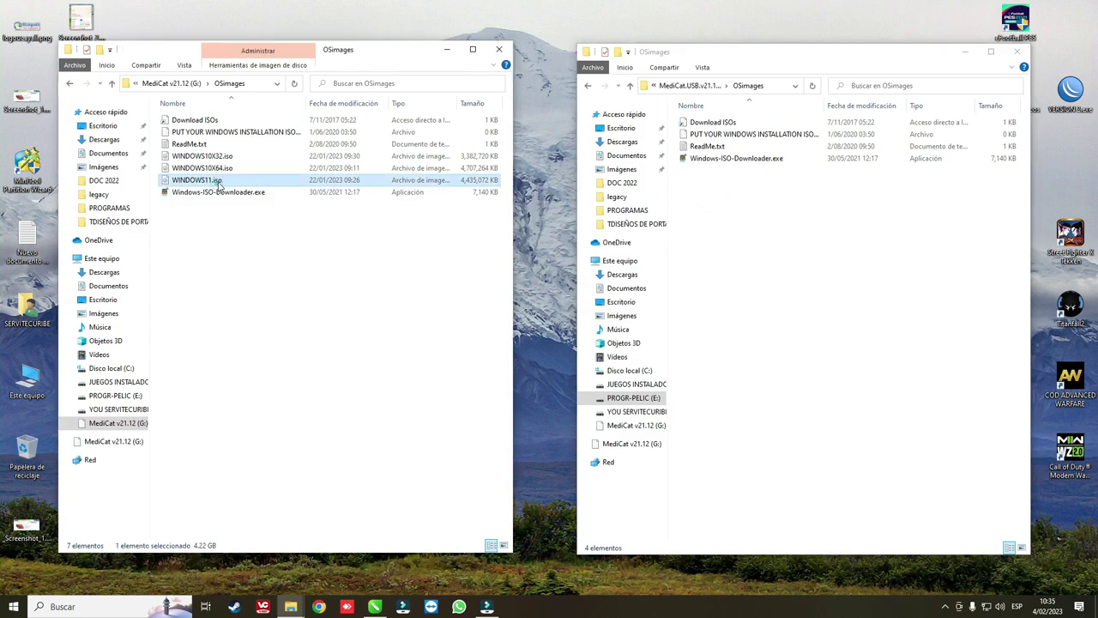
click(225, 169)
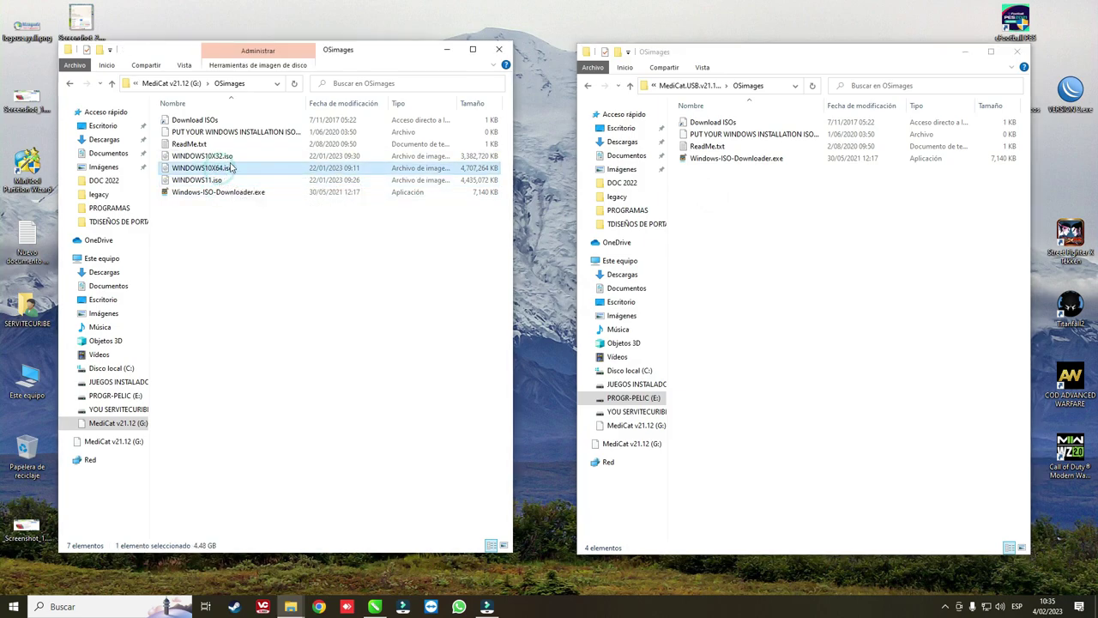
click(222, 156)
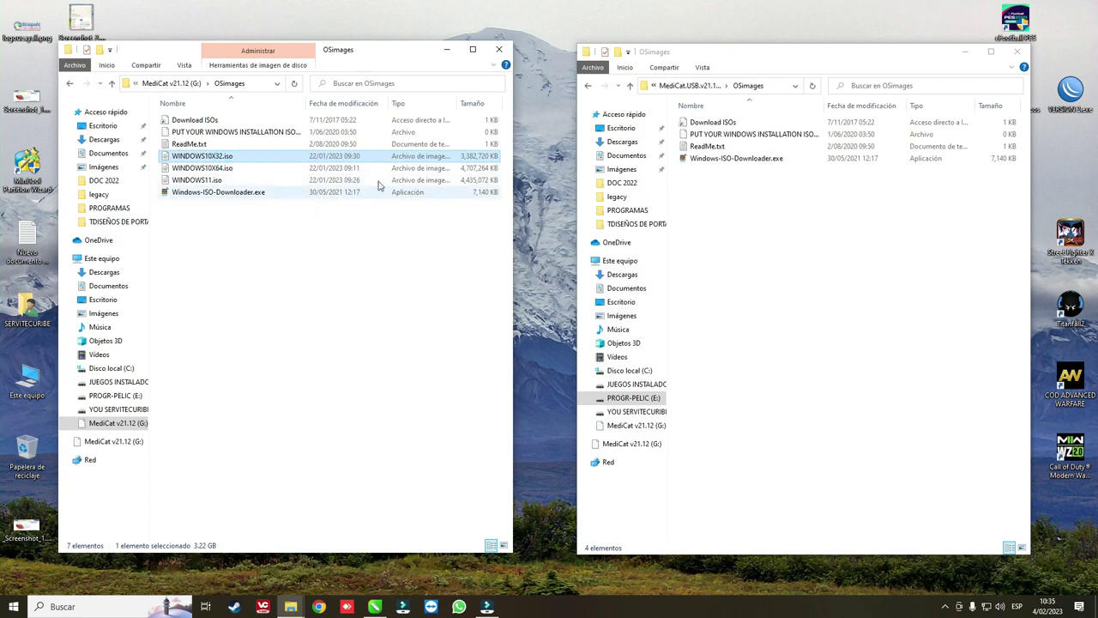
Leave OSimages and open the Partition_Tools folder in both the extracted copy and the USB drive.
click(70, 83)
click(587, 85)
double_click(700, 194)
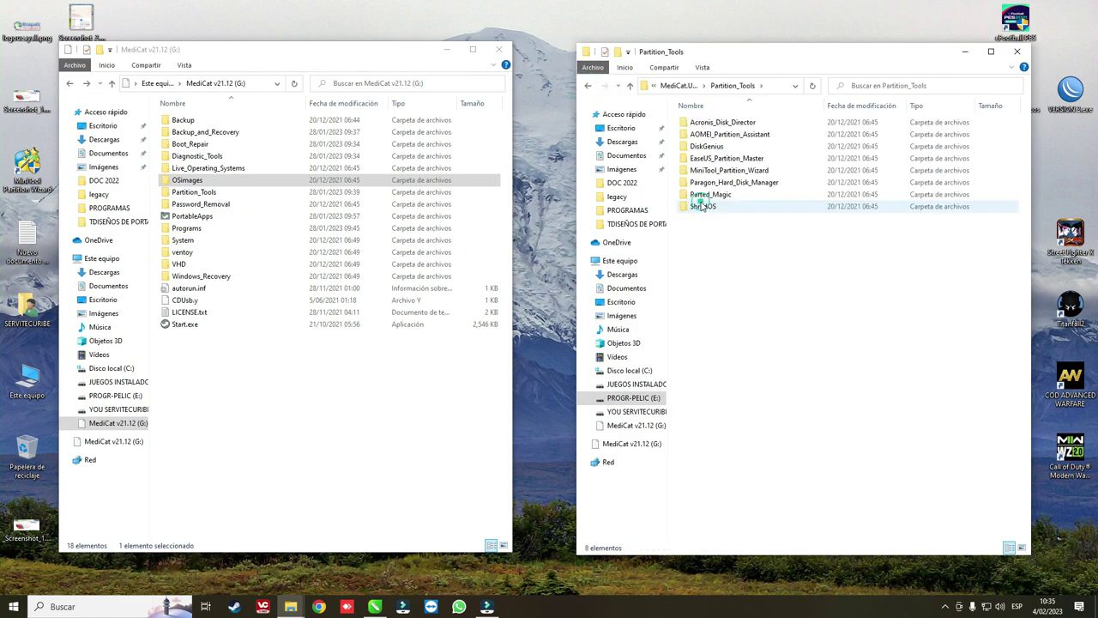
double_click(211, 194)
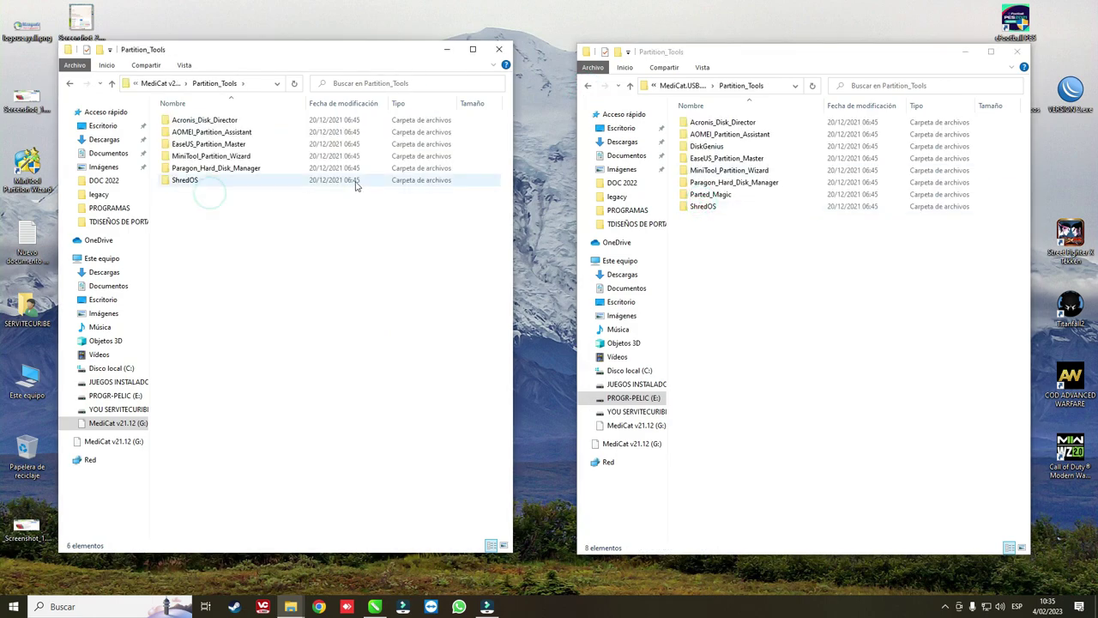
Check the sizes of the extracted Parted_Magic and DiskGenius folders in their properties.
right_click(718, 195)
click(759, 520)
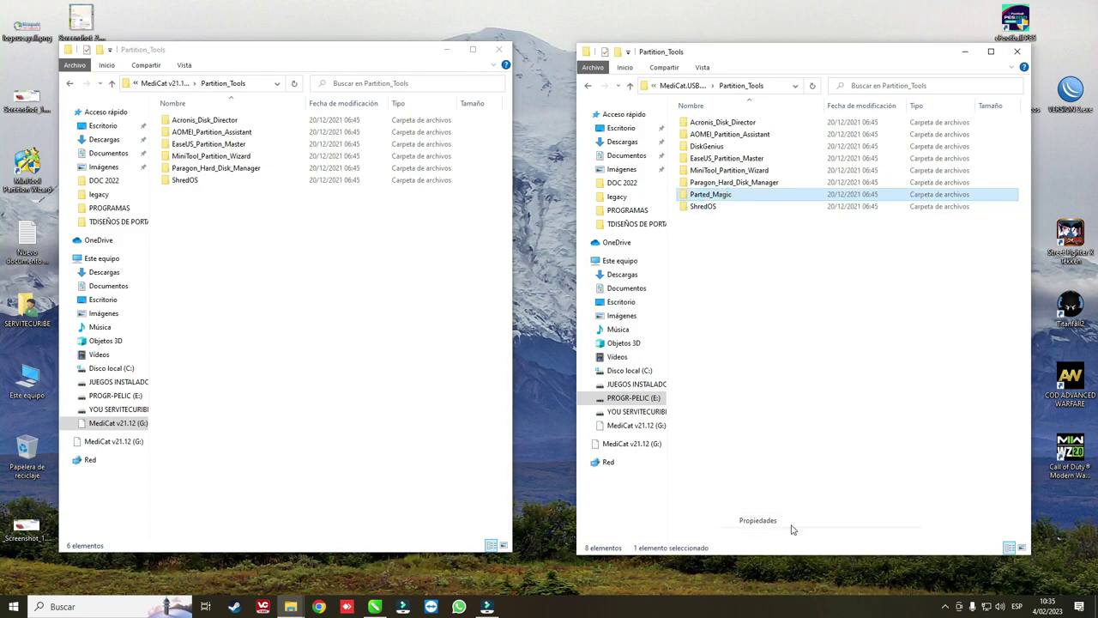
click(920, 206)
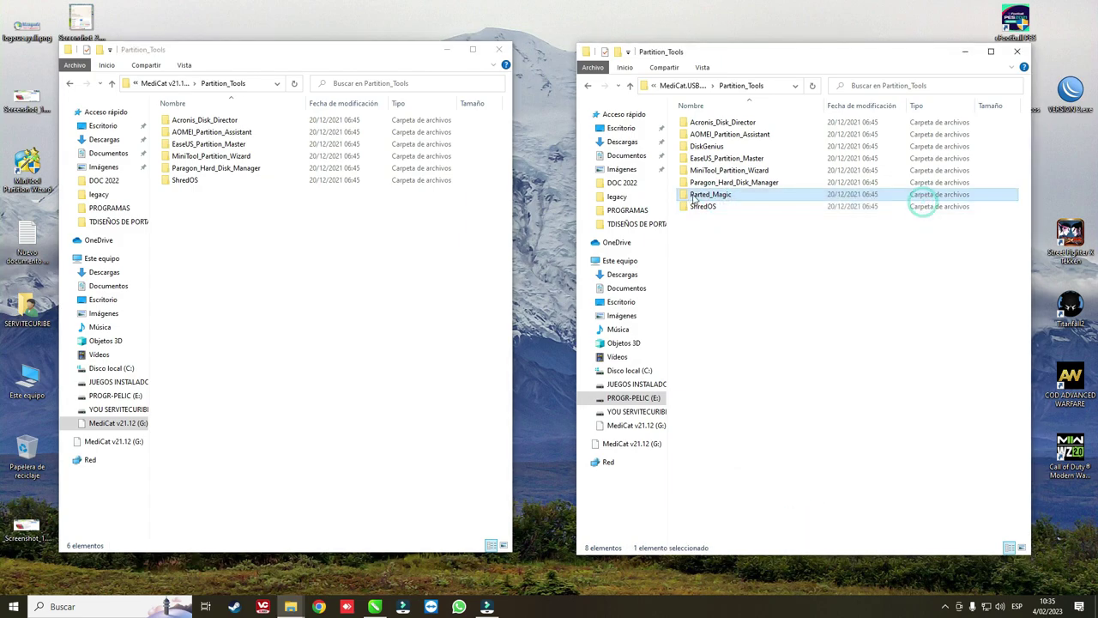
click(709, 147)
right_click(710, 147)
click(765, 471)
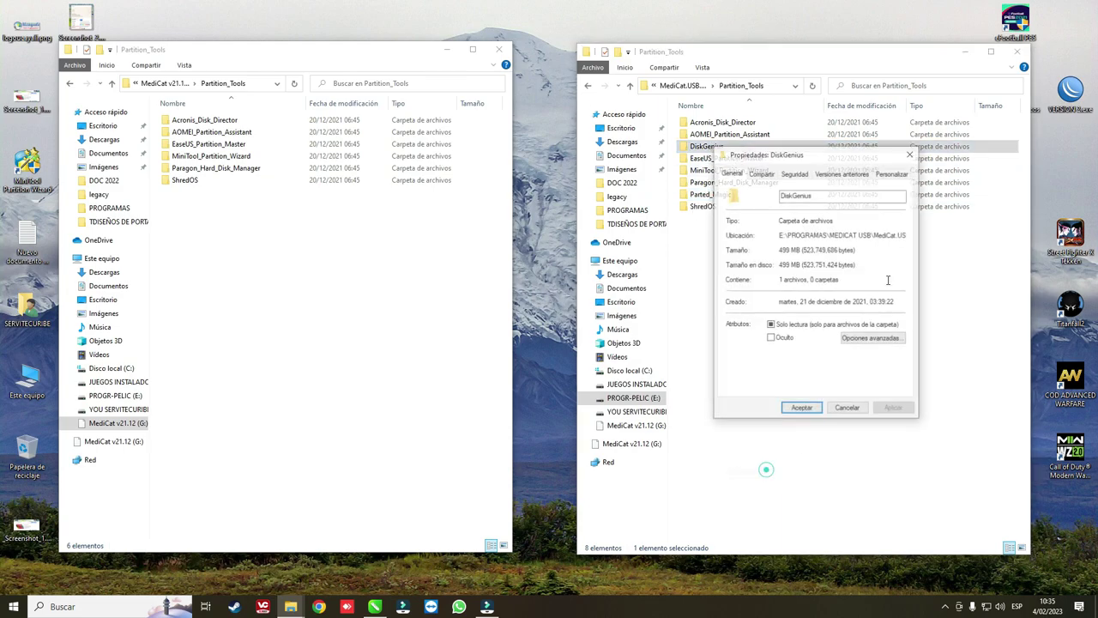
click(915, 156)
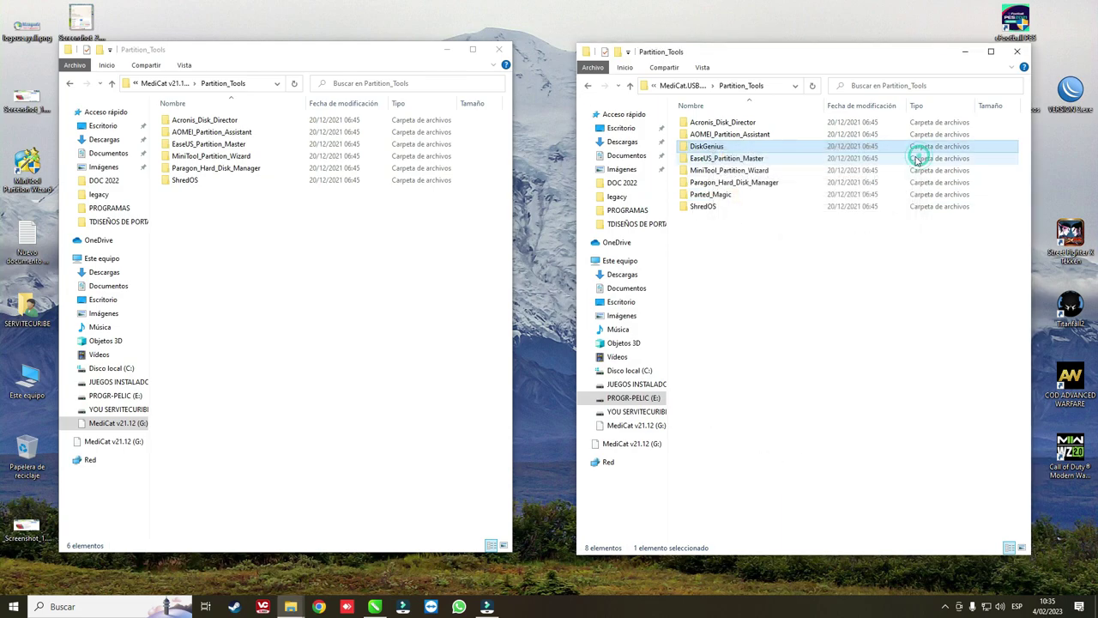
click(719, 196)
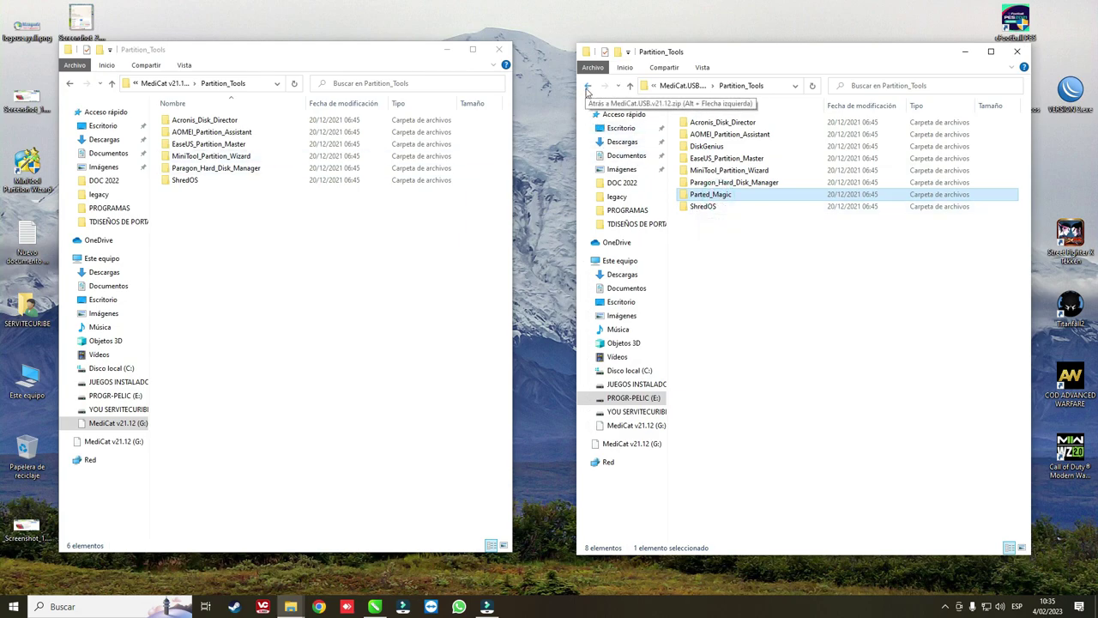
Leave Partition_Tools in both locations and open Password_Removal in each to compare its contents.
click(719, 182)
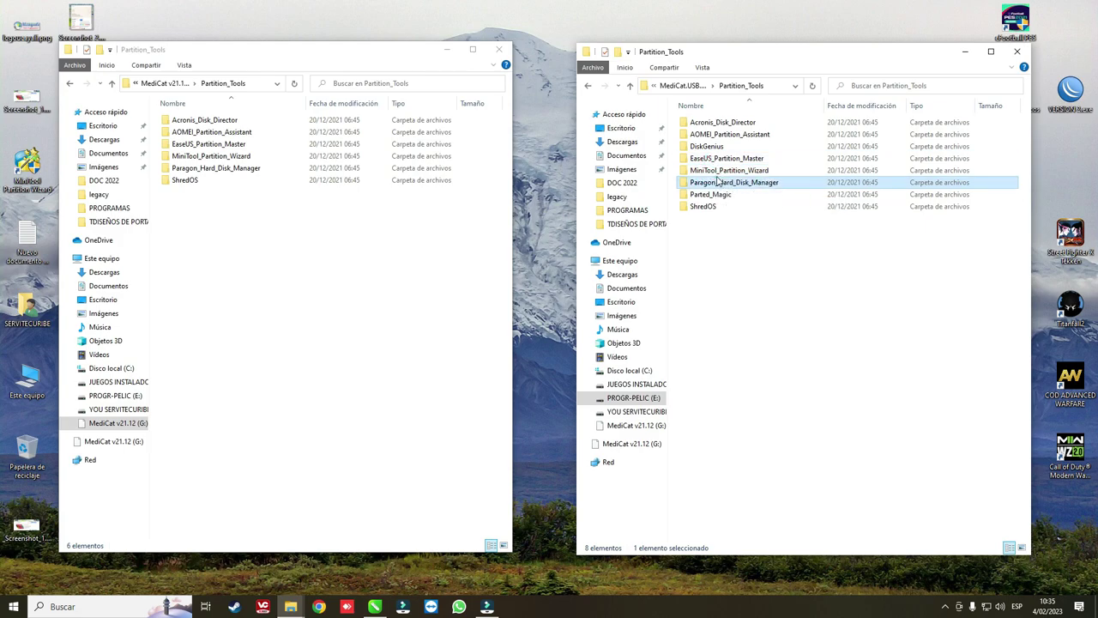
key(alt+Left)
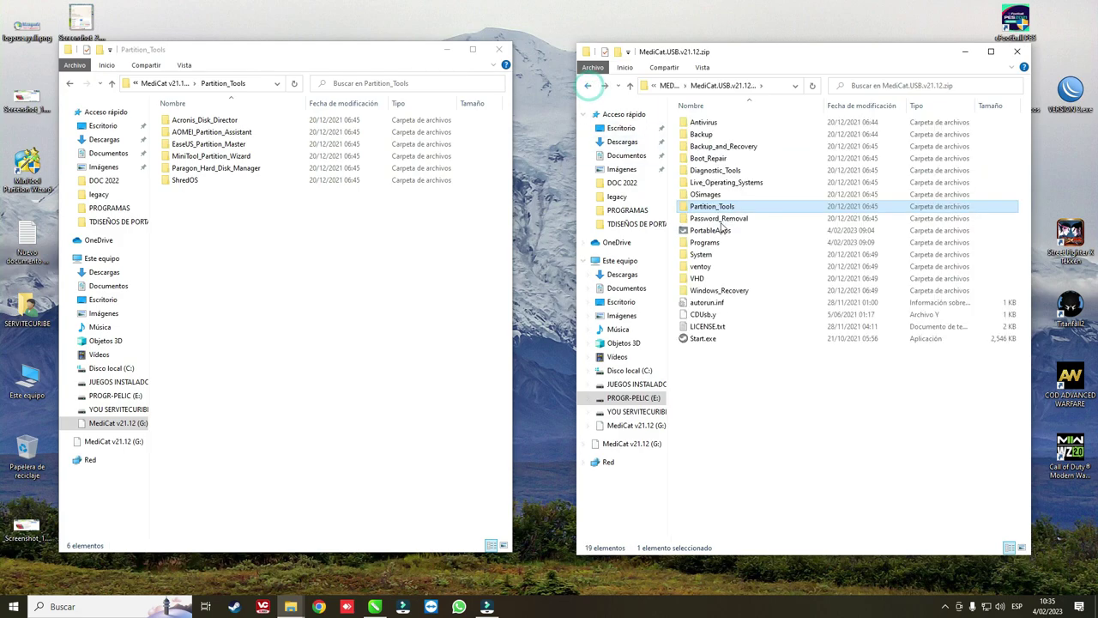
click(71, 84)
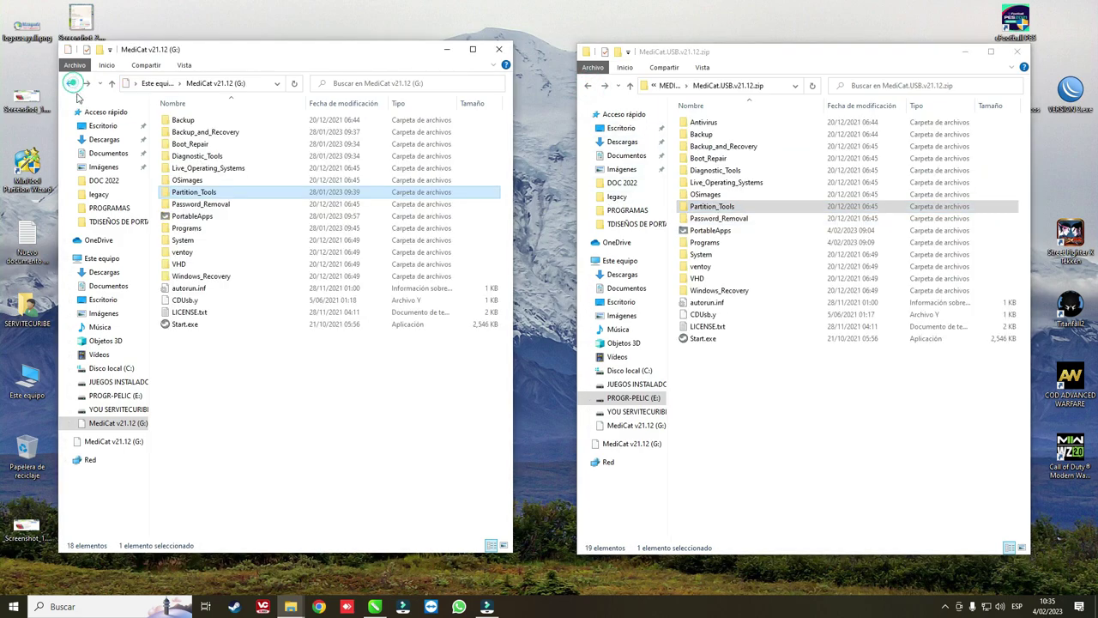
double_click(198, 205)
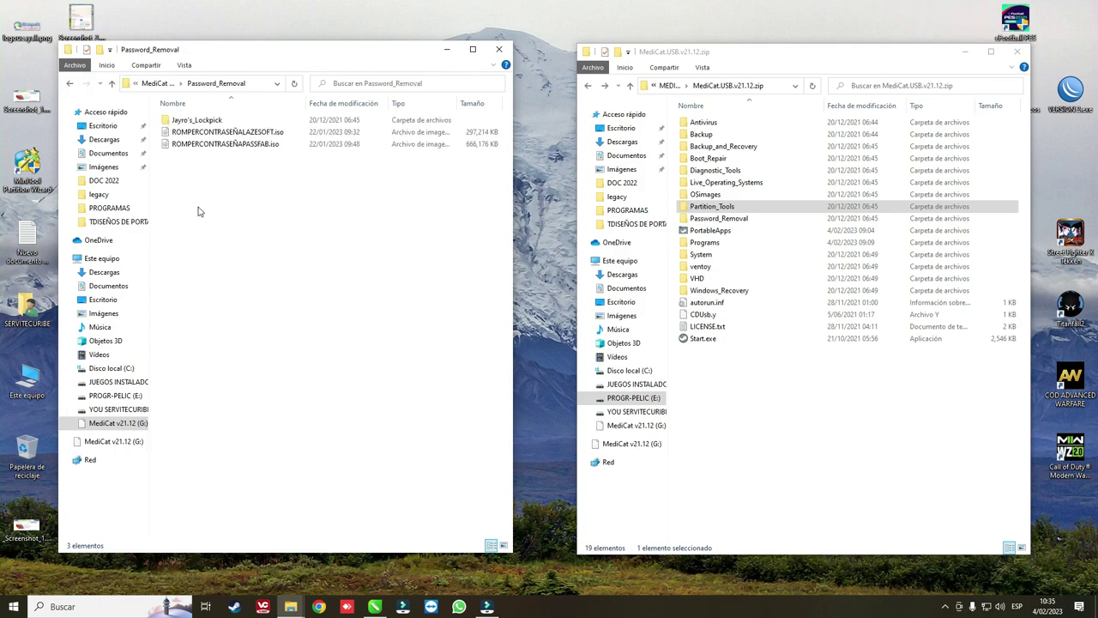
double_click(696, 218)
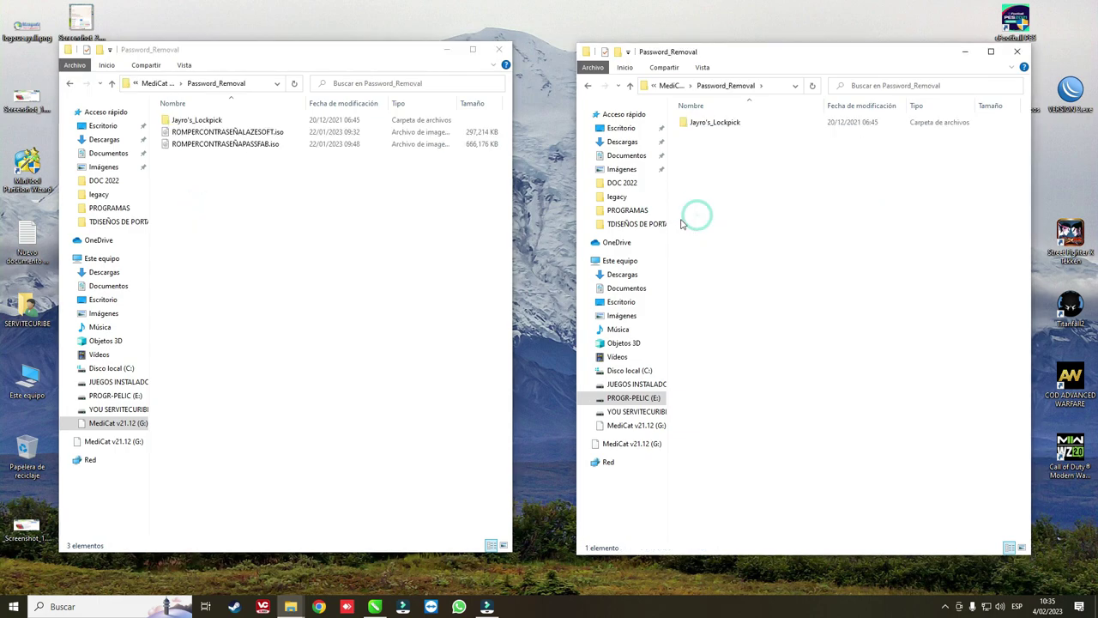
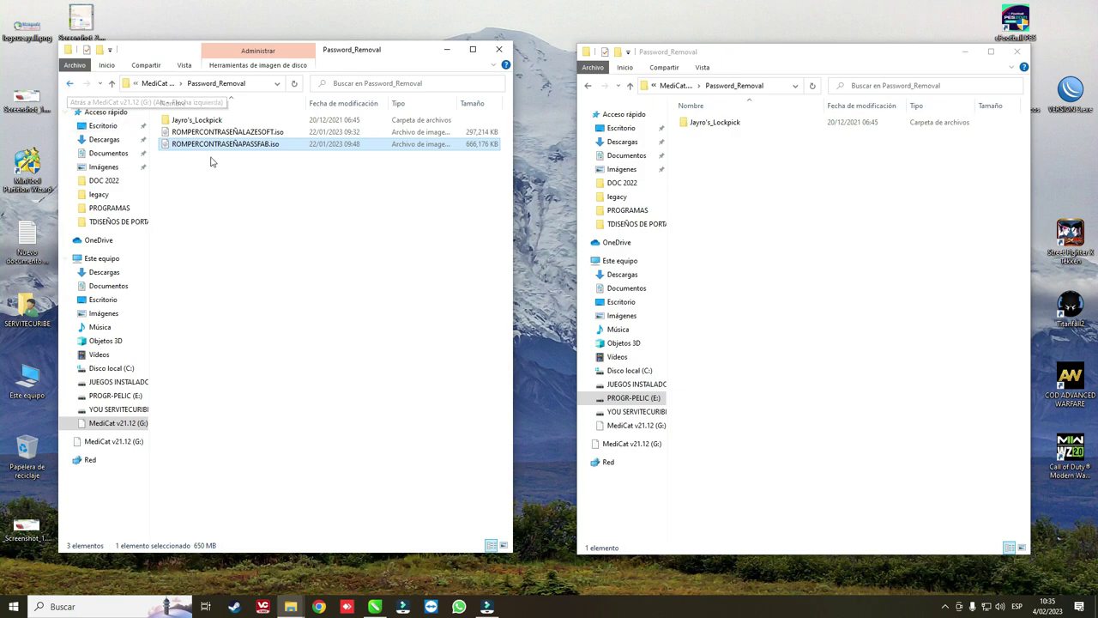
Return both windows to the MediCat root, open PortableApps in each, and review the extracted copy's folder list through its last entries.
click(69, 84)
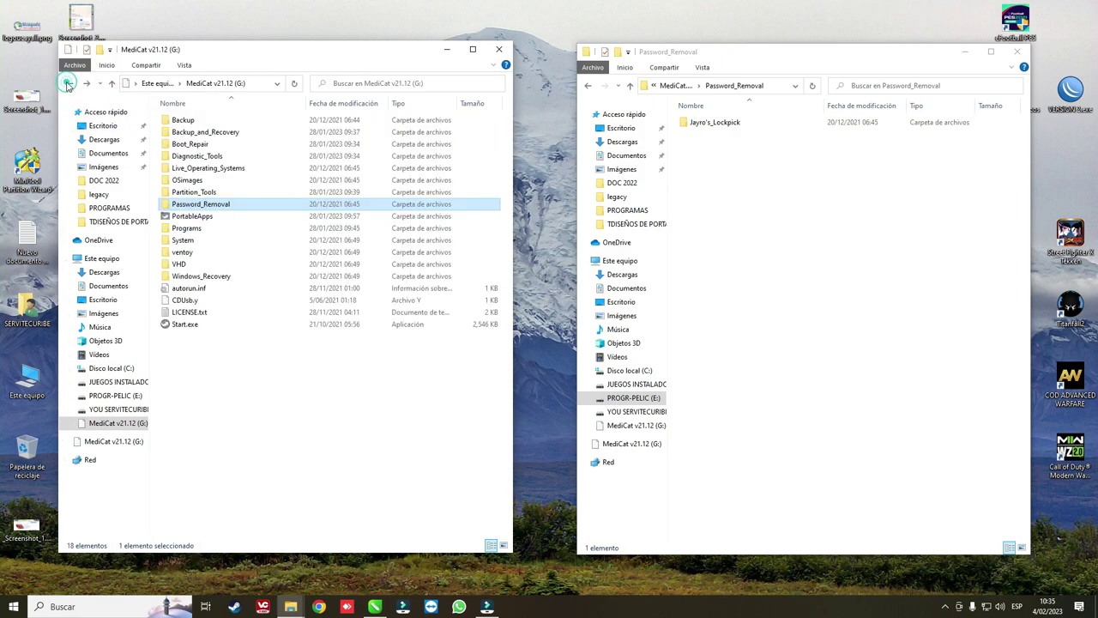
click(587, 85)
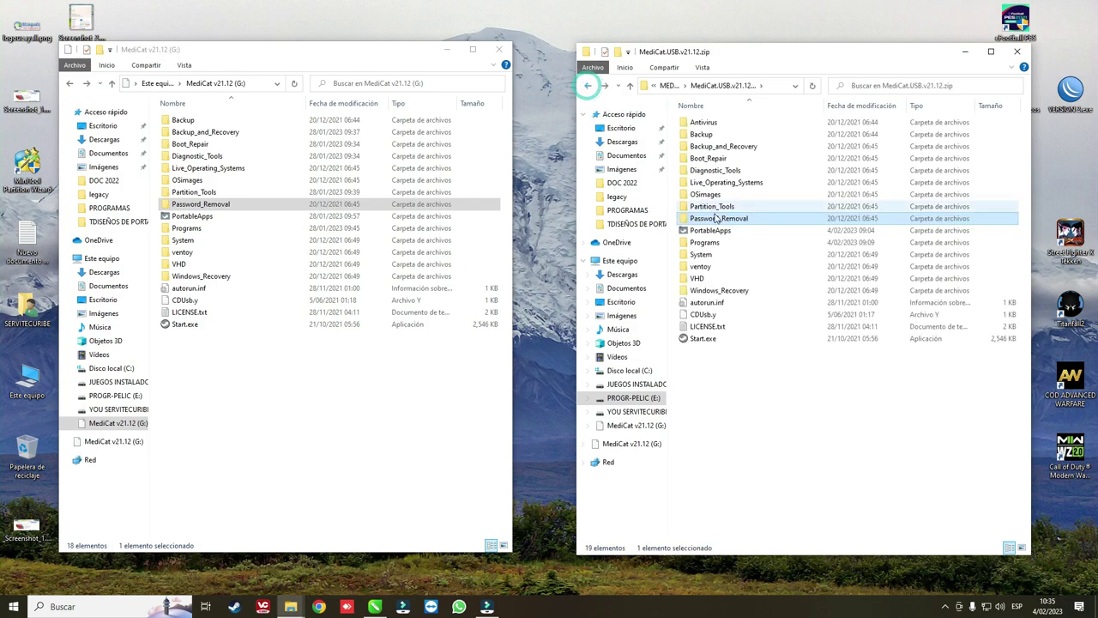
click(717, 233)
double_click(717, 233)
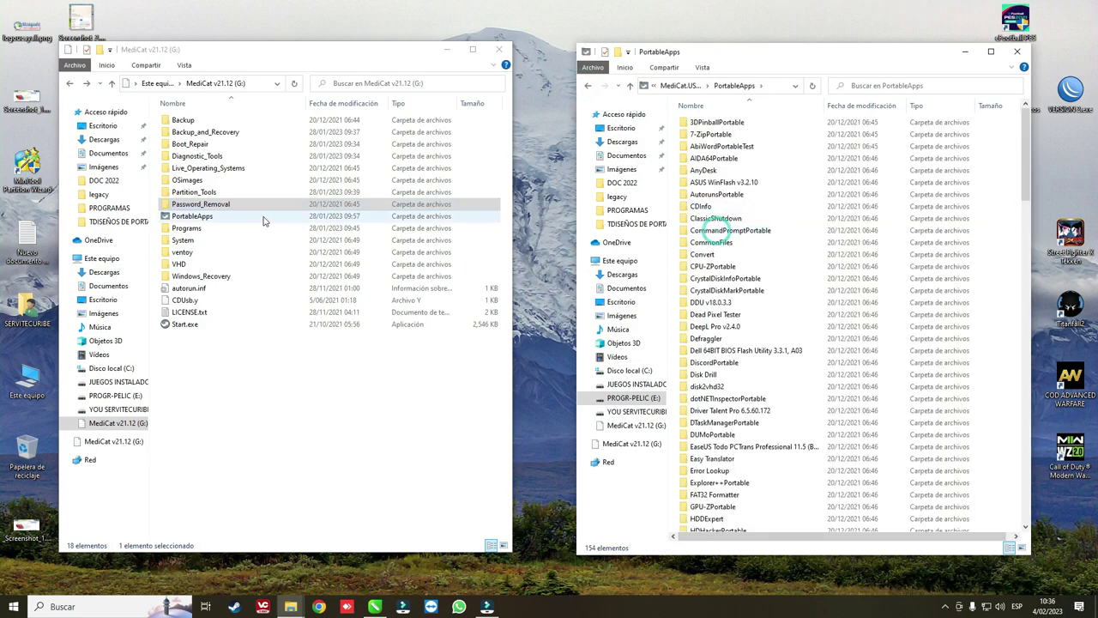
double_click(192, 215)
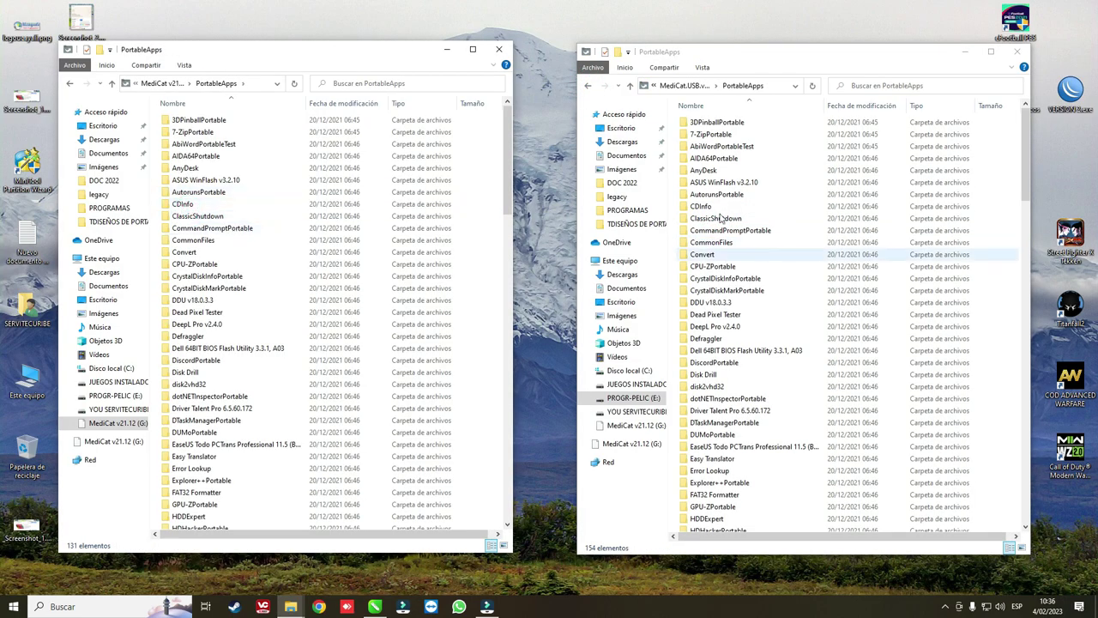
scroll(758, 395, down, 4)
scroll(758, 395, down, 20)
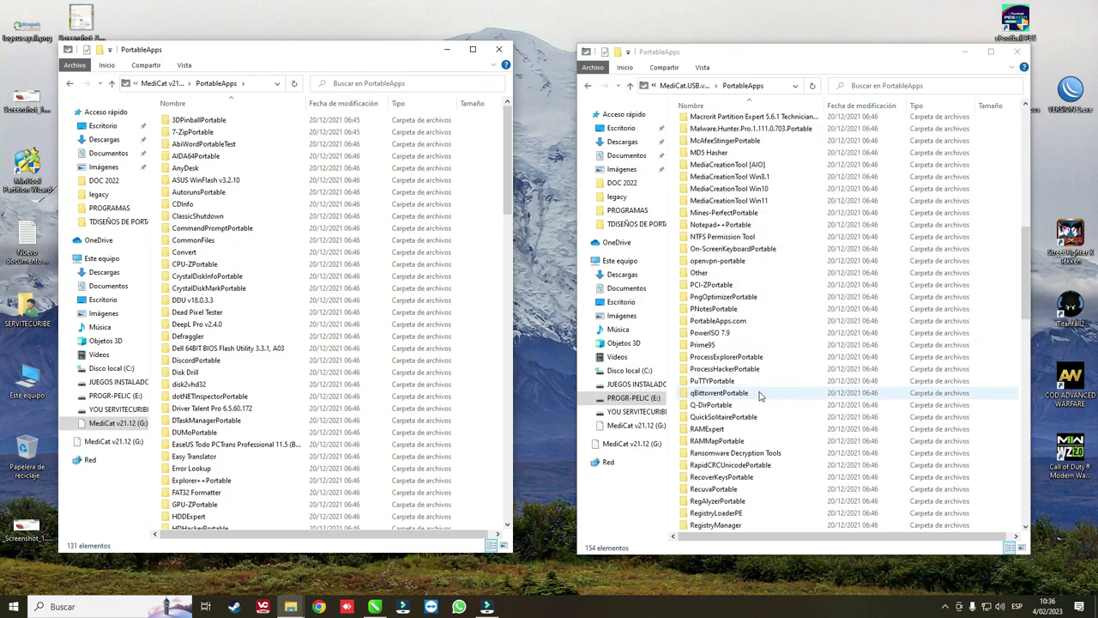
scroll(760, 398, down, 8)
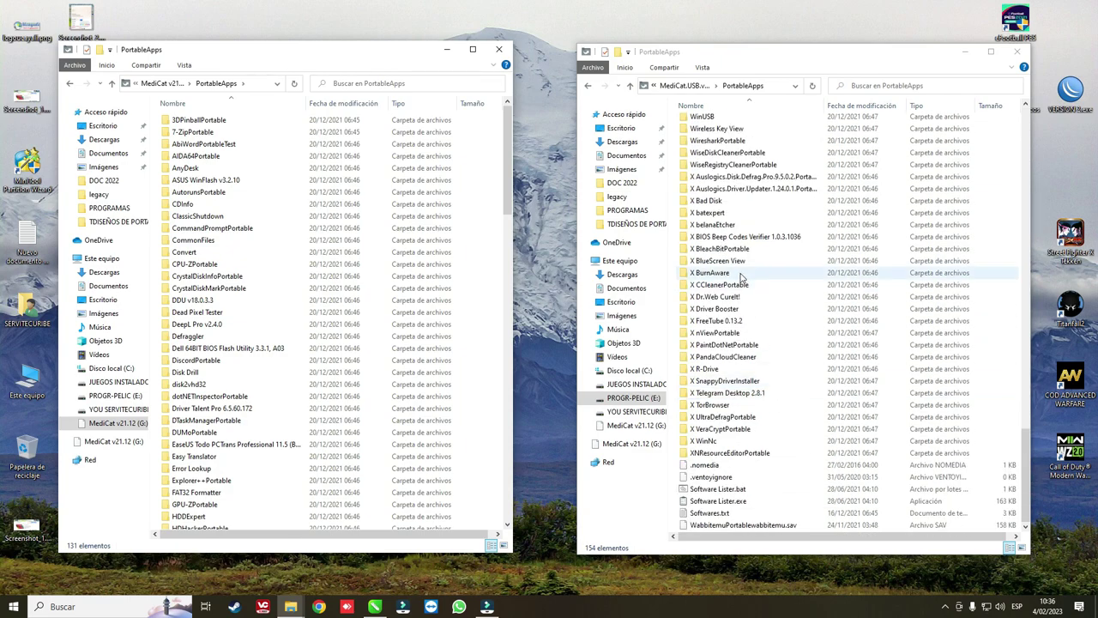
Check the combined size of the extracted PortableApps folders from X Auslogics.Disk.Defrag.Pro to X WinNc in their properties.
drag(674, 177, 782, 445)
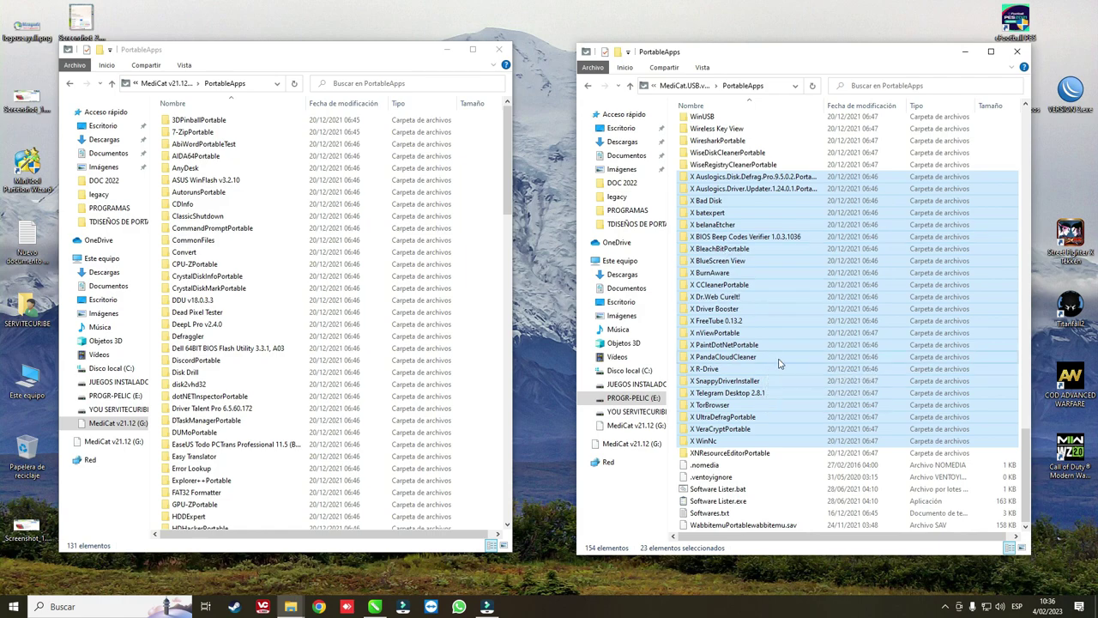
right_click(722, 320)
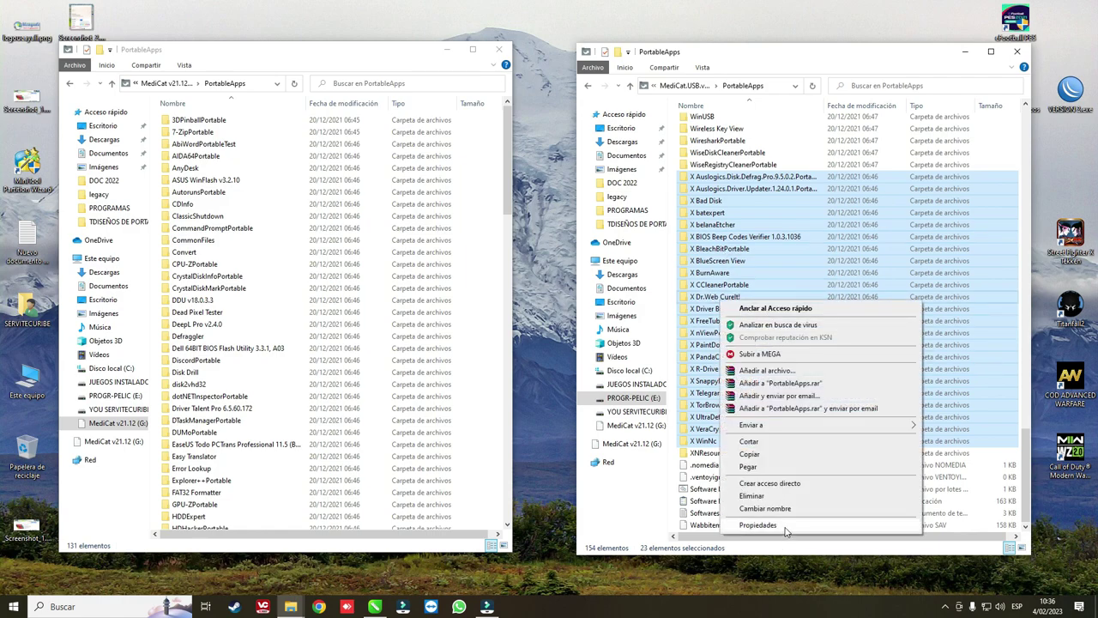
click(744, 527)
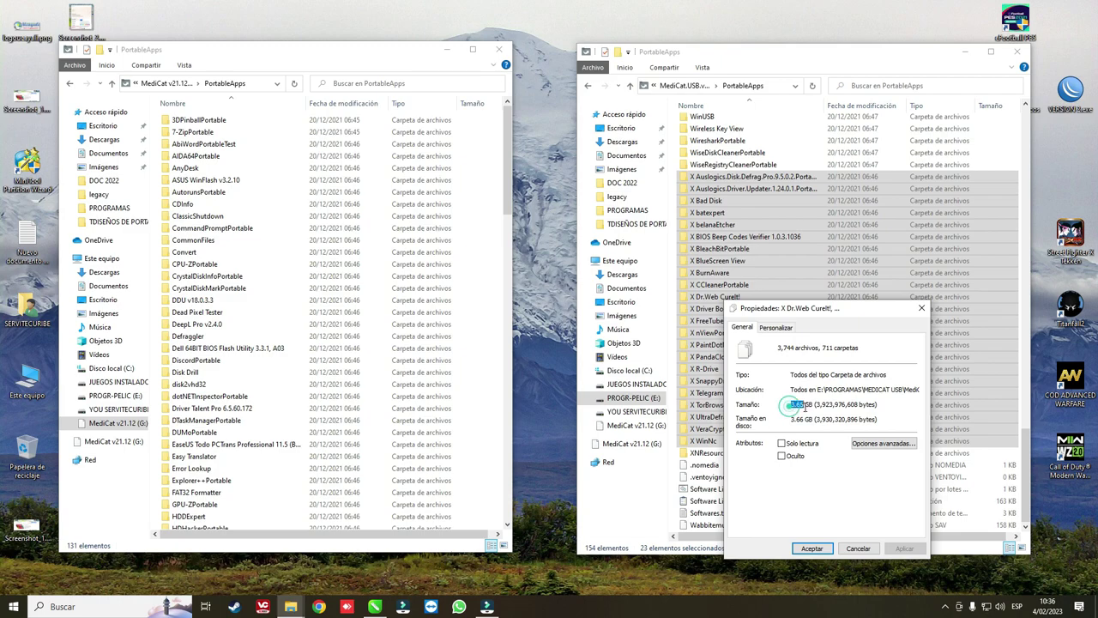
click(921, 307)
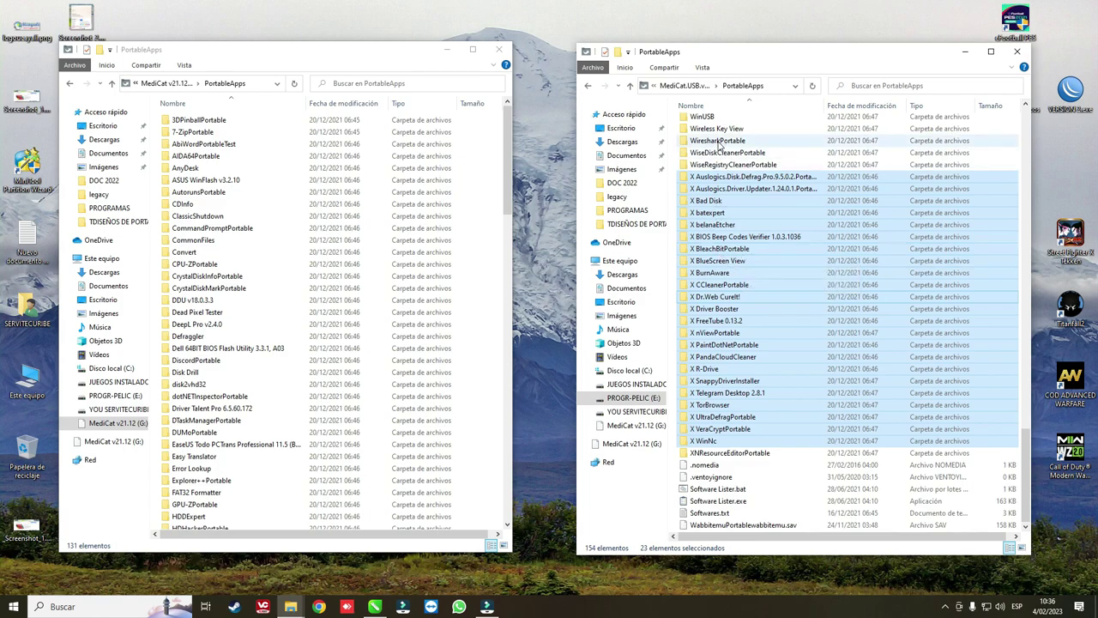
Point out the loose files ending the extracted PortableApps list, including .nomedia, Software Lister.exe and Softwares.txt.
click(762, 283)
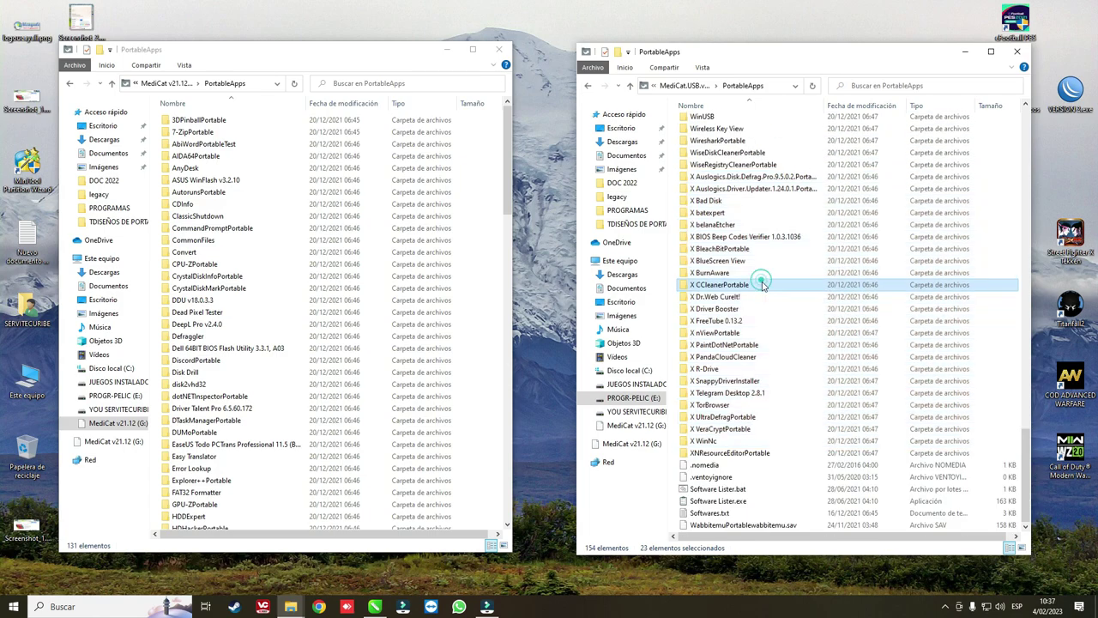
click(703, 464)
click(717, 500)
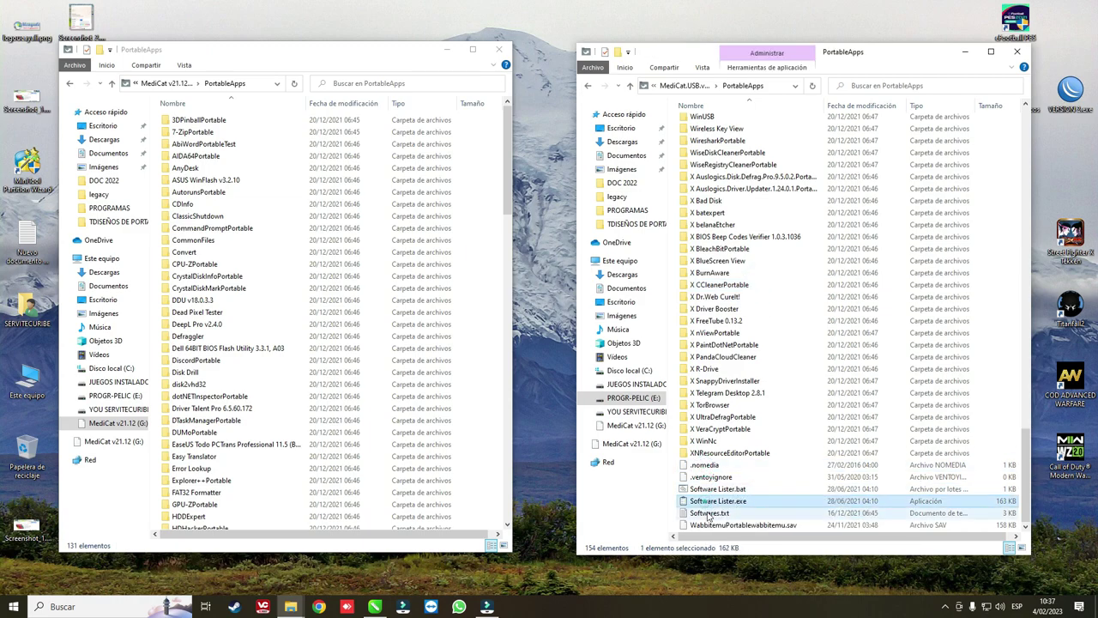
click(709, 513)
Check the size of the extracted Windows ISO Downloader folder in its properties, and return to the X-prefixed folders.
scroll(791, 449, up, 4)
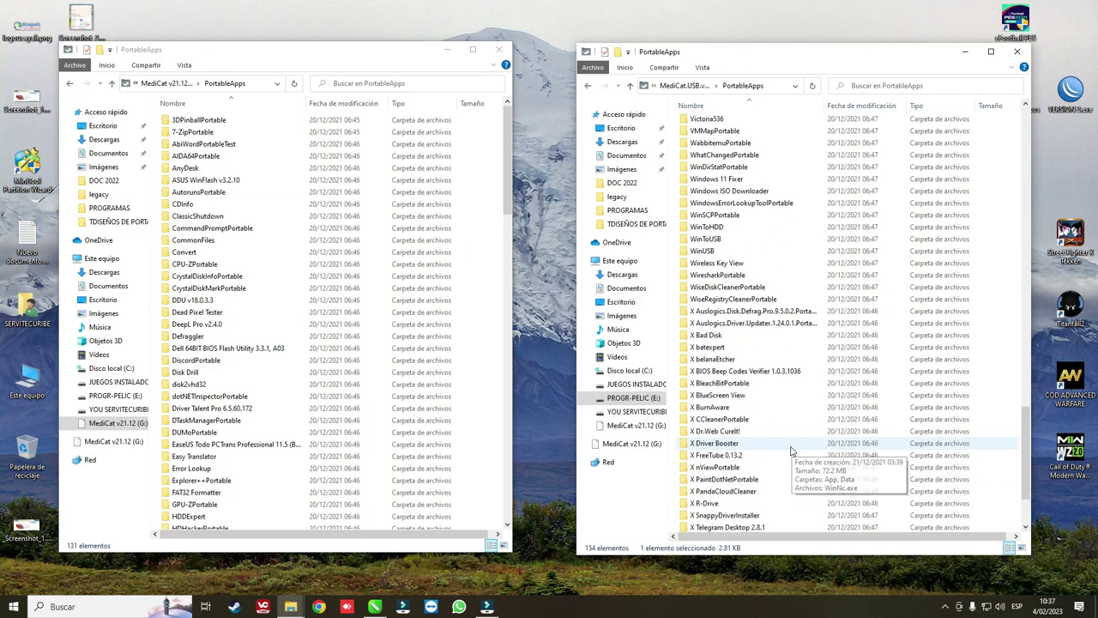
scroll(791, 449, up, 3)
click(725, 298)
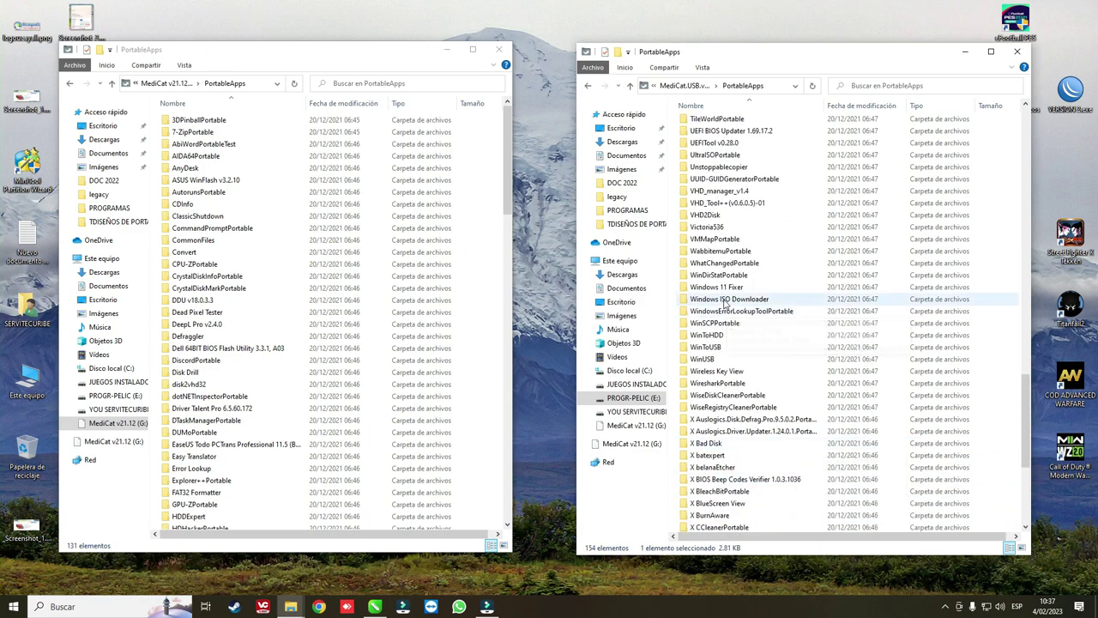
right_click(728, 302)
click(790, 586)
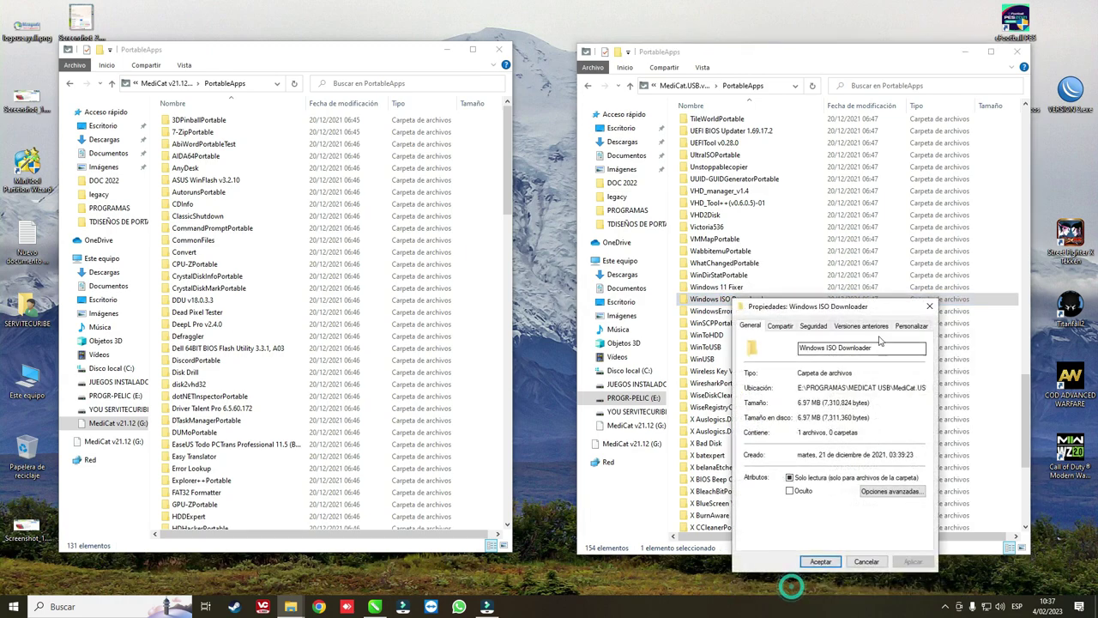
click(929, 307)
scroll(748, 438, down, 4)
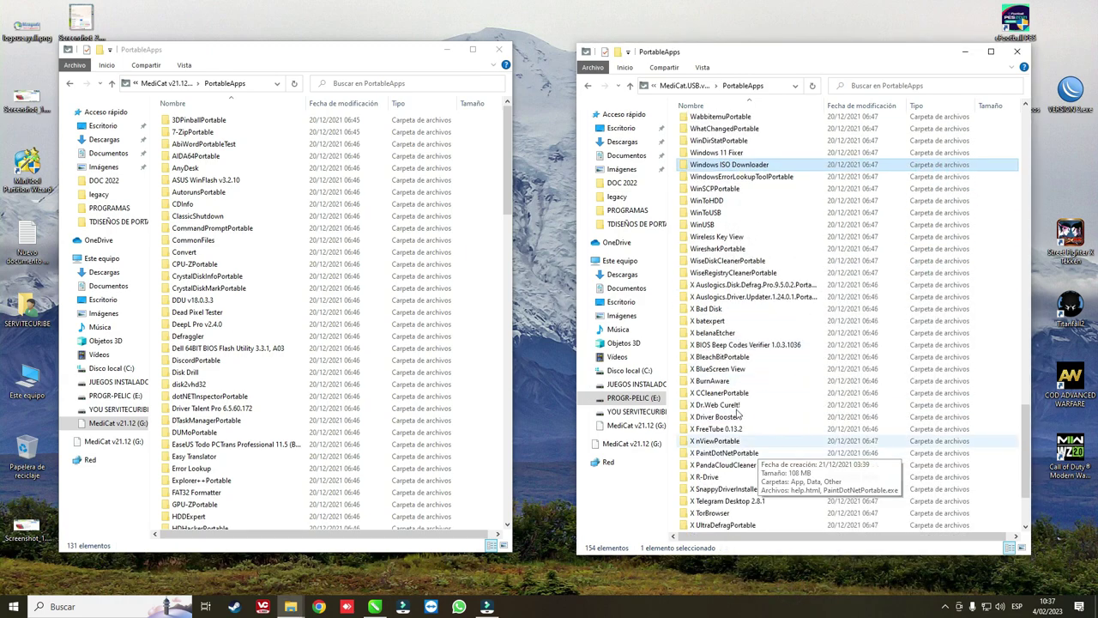
click(725, 285)
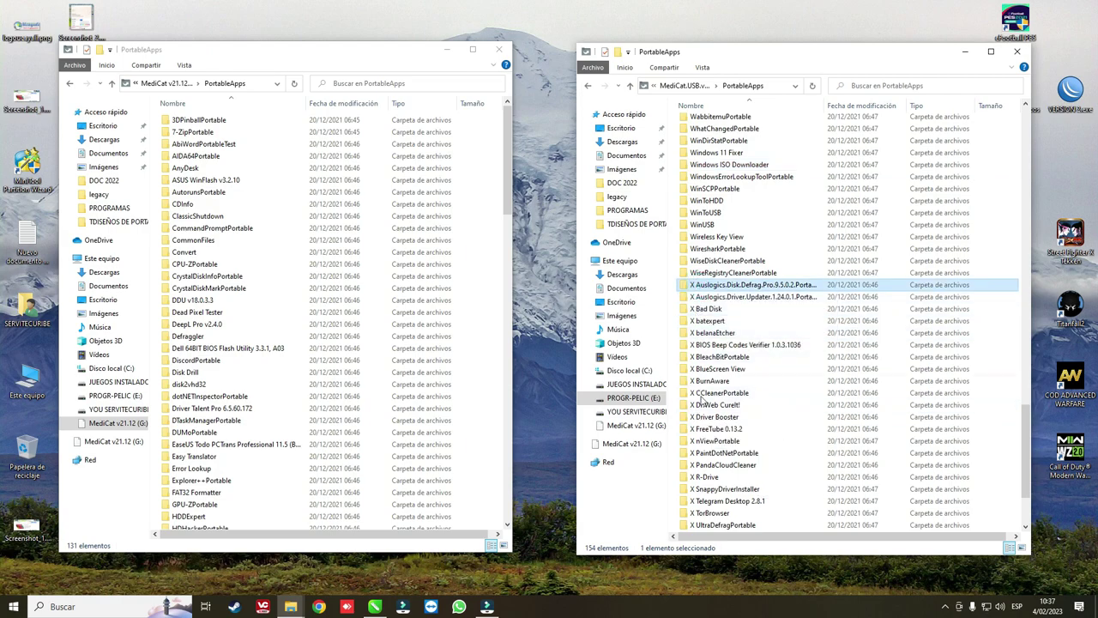
Leave PortableApps, open Programs in both locations, and review the extracted copy's list down to the X-prefixed folders.
click(70, 83)
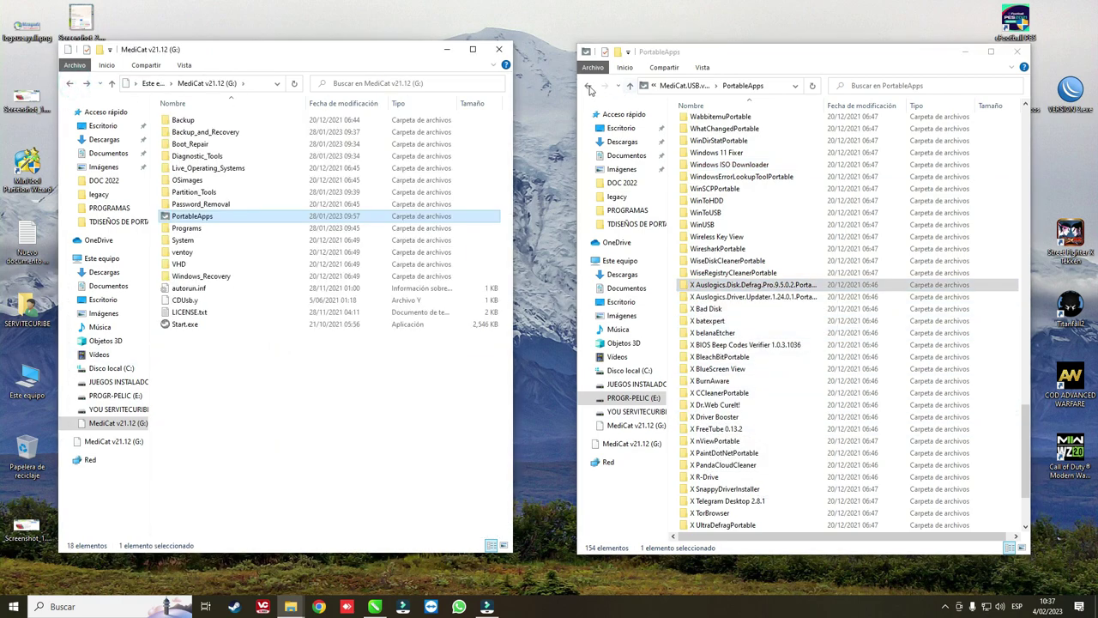
click(589, 85)
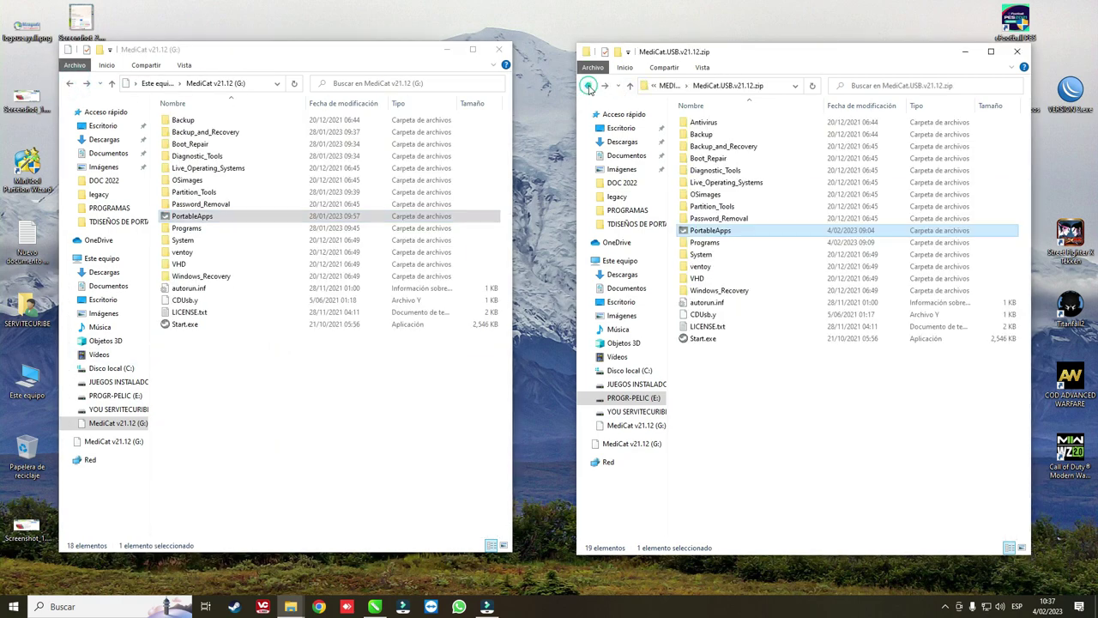
double_click(719, 244)
double_click(186, 228)
scroll(746, 394, down, 15)
scroll(749, 402, down, 9)
Check the combined size of the extracted Programs folders from X CherryTree to X Mozilla Firefox Quantum ESR_x64, and clear the selection.
click(719, 442)
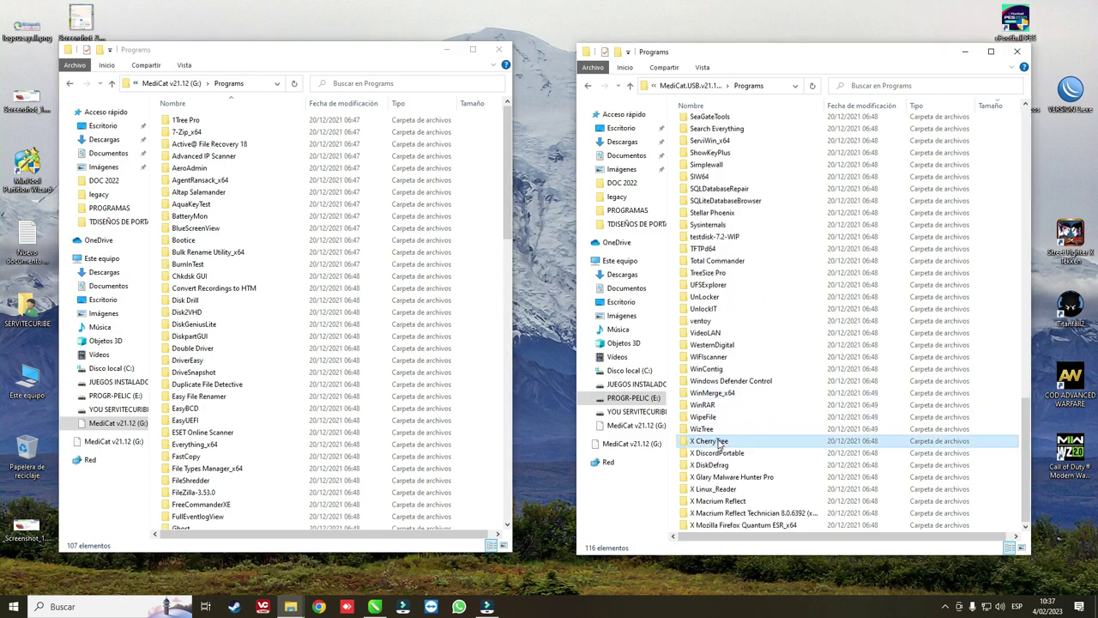
drag(995, 443, 806, 534)
right_click(764, 508)
click(805, 489)
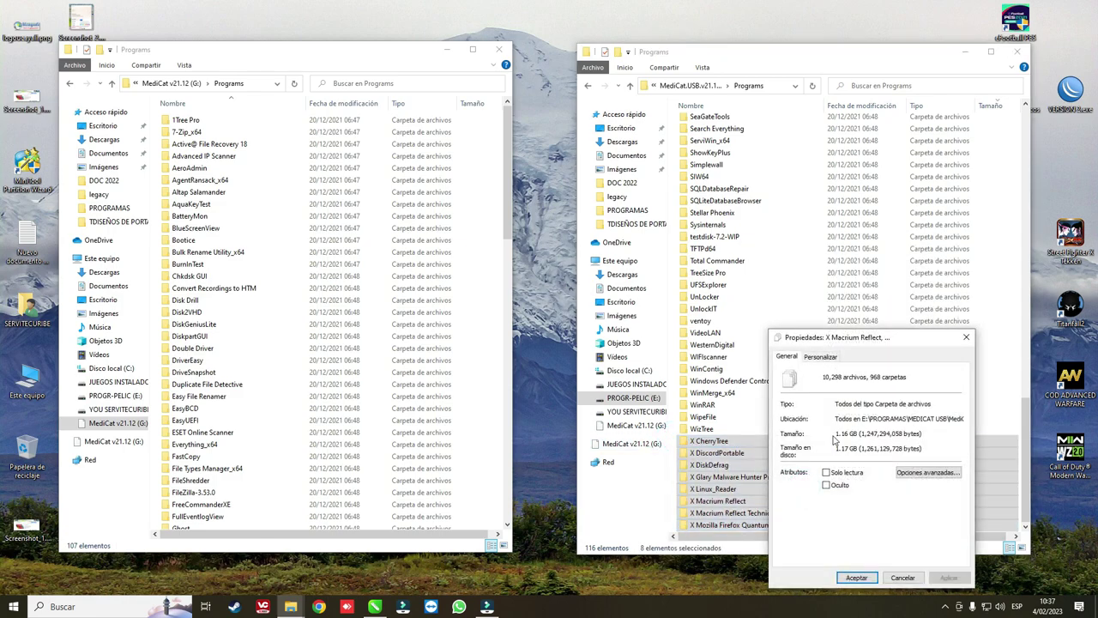
click(966, 339)
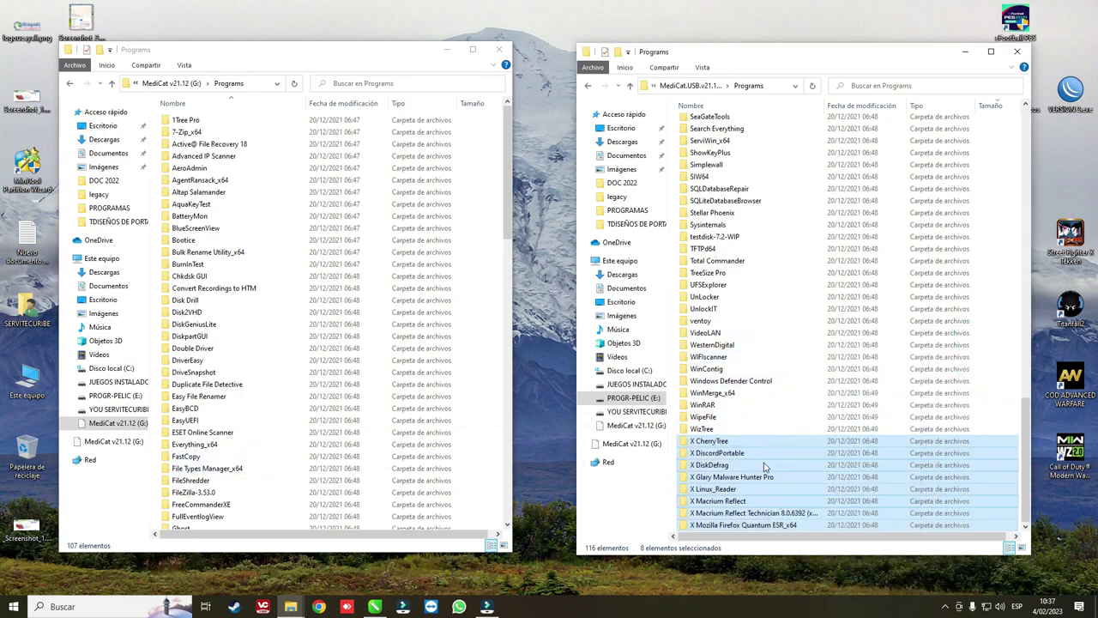
click(994, 416)
click(726, 331)
key(Up)
key(Up)
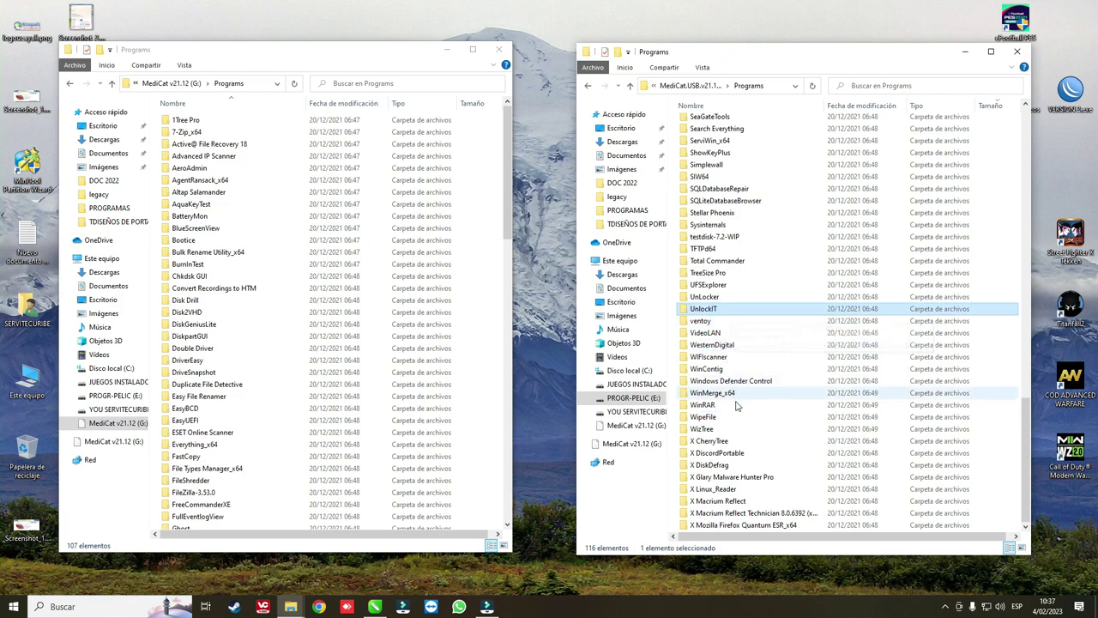
Return both windows to the MediCat root and highlight the extracted entries from Programs to Start.exe for comparison.
click(68, 83)
click(721, 282)
click(720, 292)
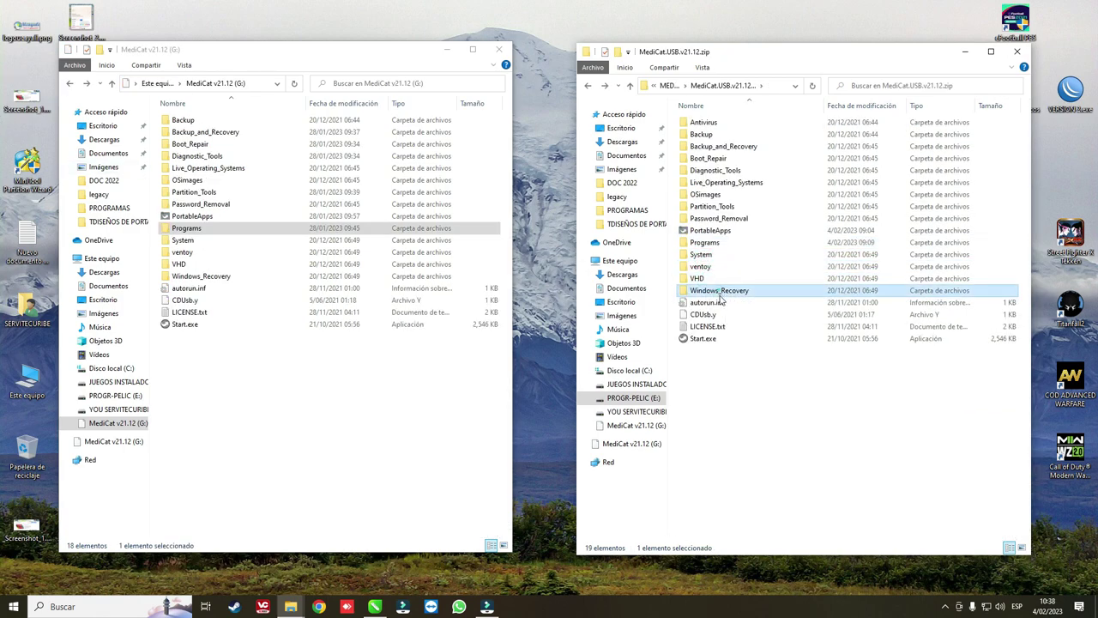
drag(701, 357, 705, 247)
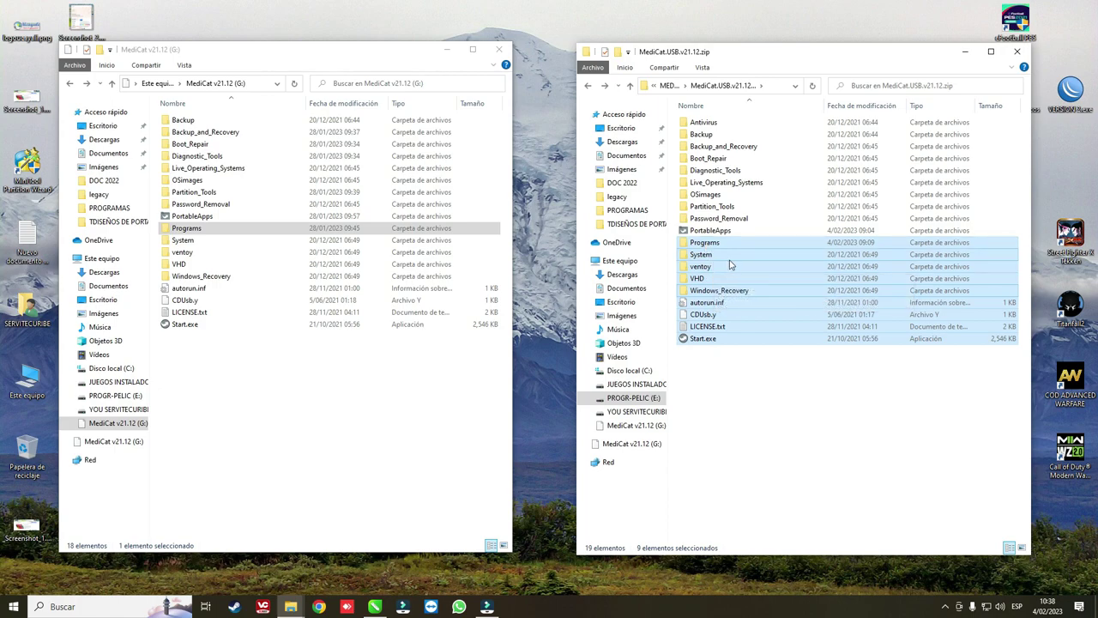
click(709, 377)
drag(709, 378, 702, 242)
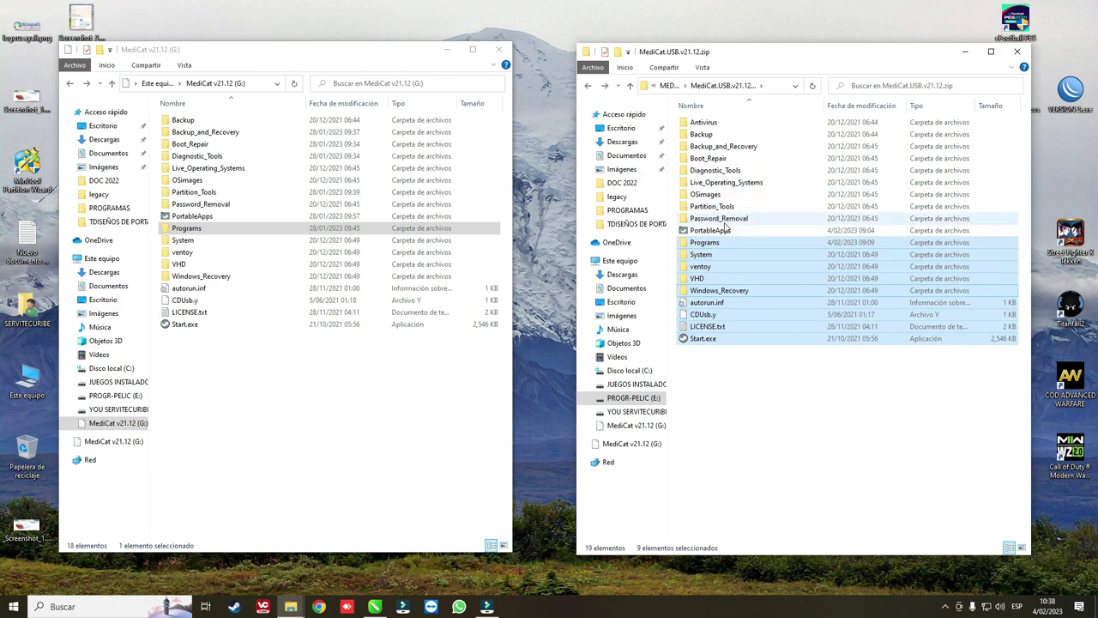
Reopen the OSimages folder on the USB drive to review its Windows ISO files.
click(204, 355)
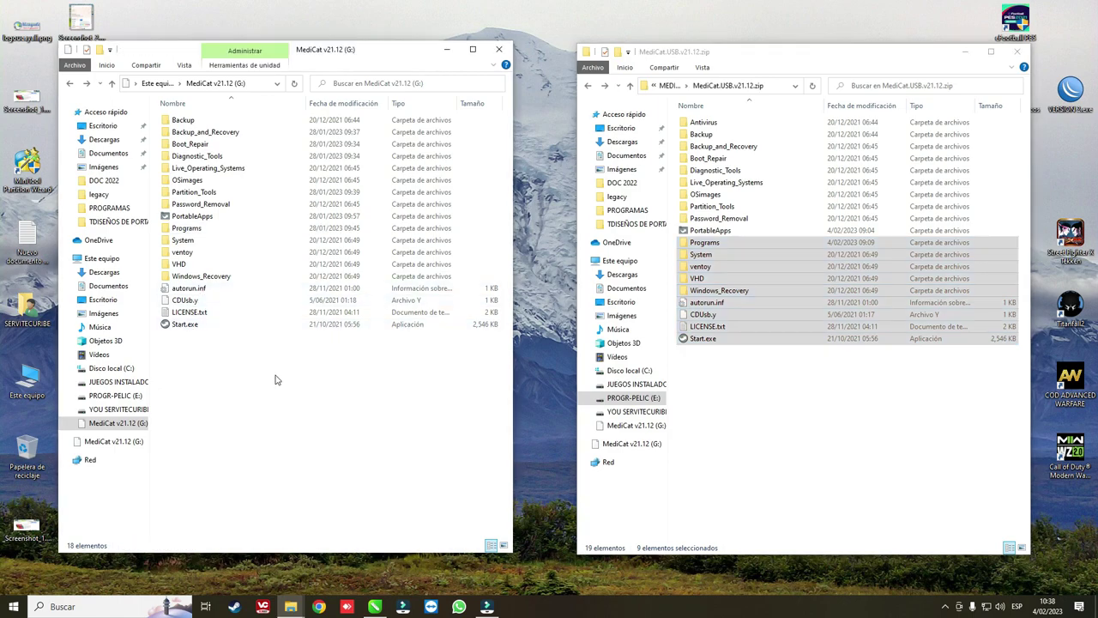
click(194, 183)
double_click(195, 183)
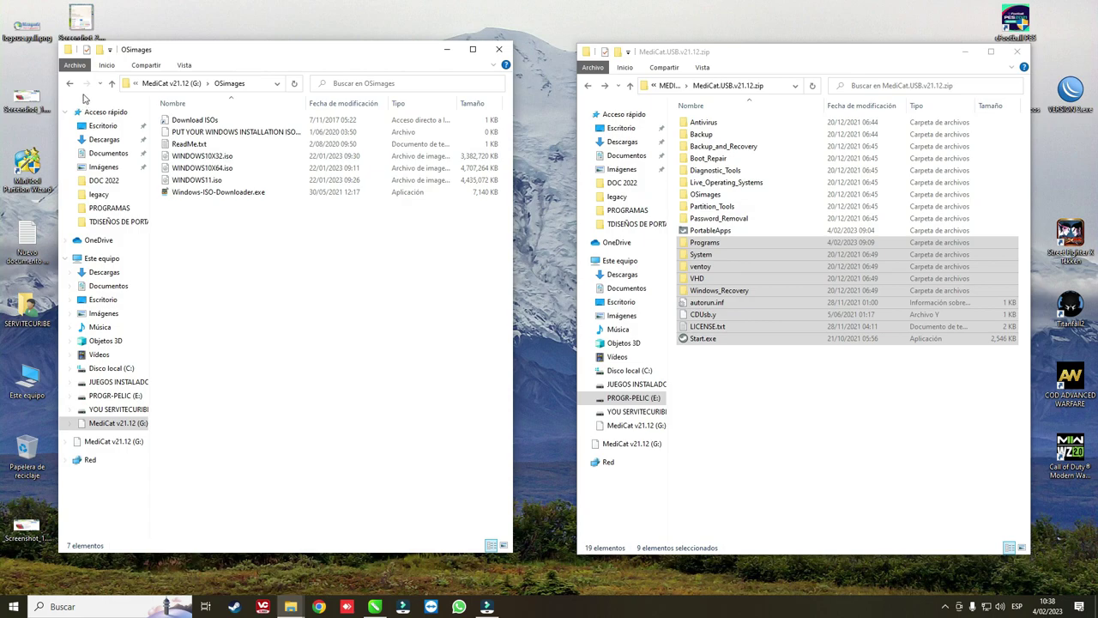
Return to the USB drive's root and check the total size of all its files and folders in their properties.
click(71, 83)
drag(197, 375, 216, 112)
right_click(211, 161)
click(270, 391)
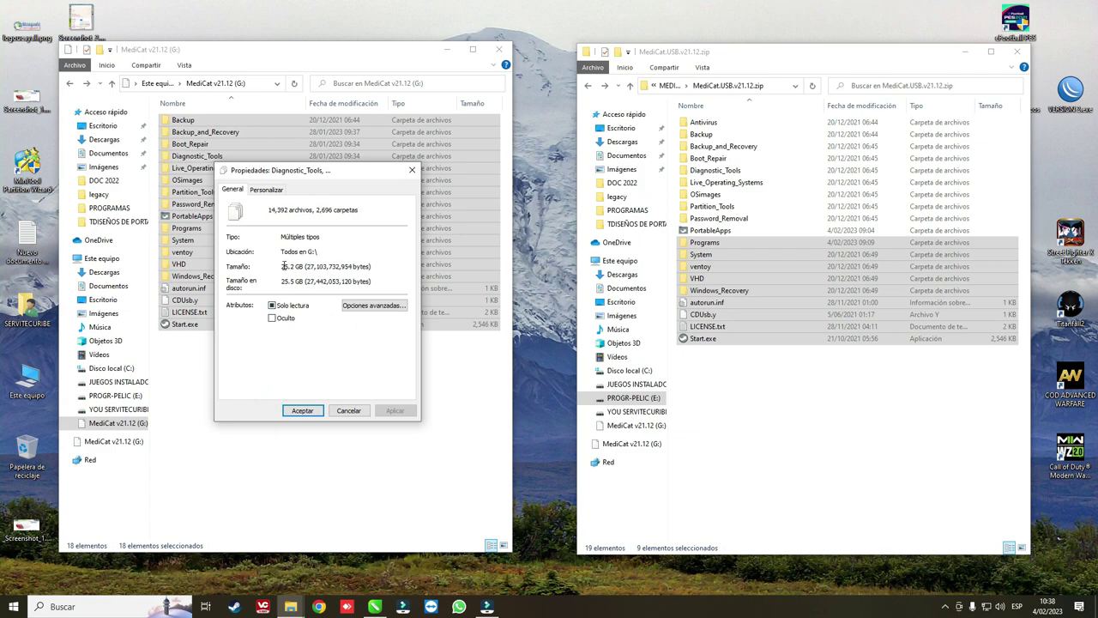
Close the size properties, view the drives' free space in Este equipo, and minimize both Explorer windows.
drag(283, 267, 302, 269)
click(302, 410)
key(alt+Up)
click(287, 427)
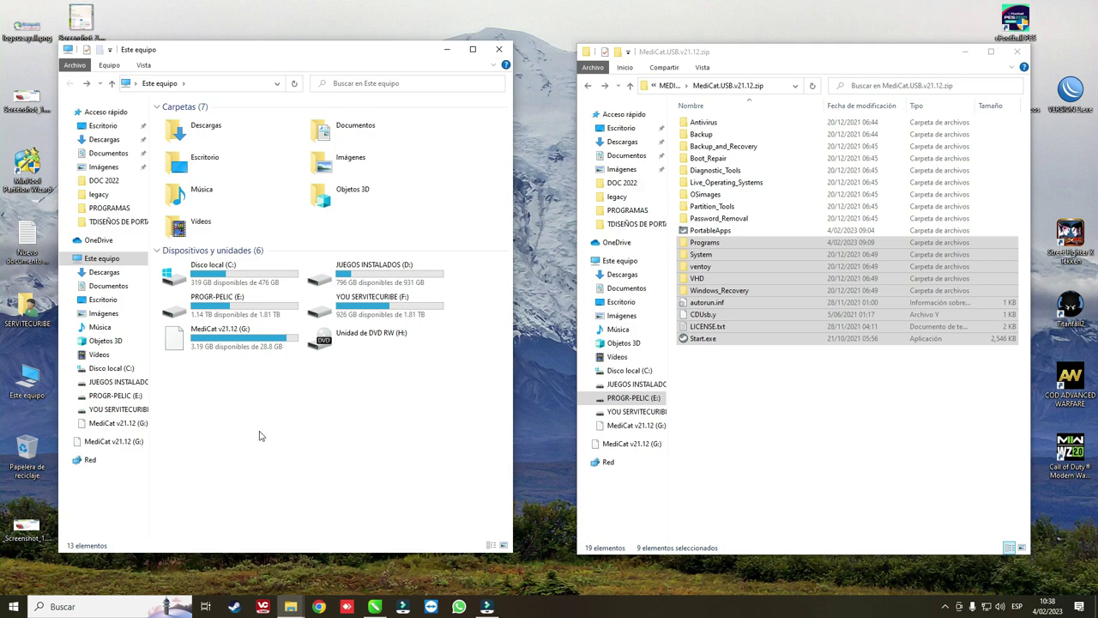
click(964, 55)
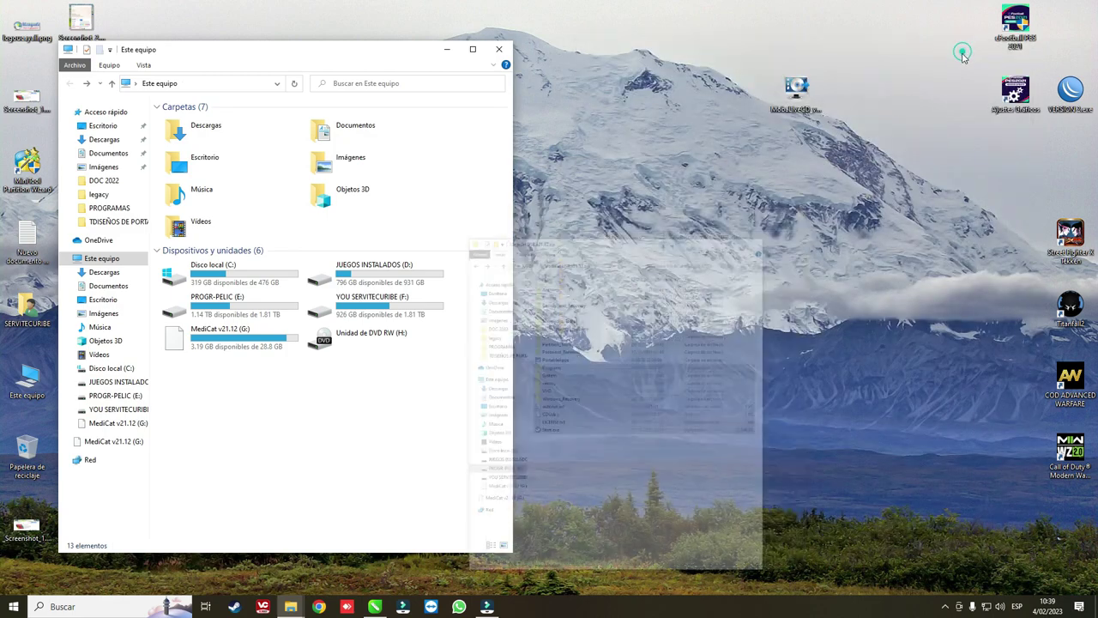
click(446, 52)
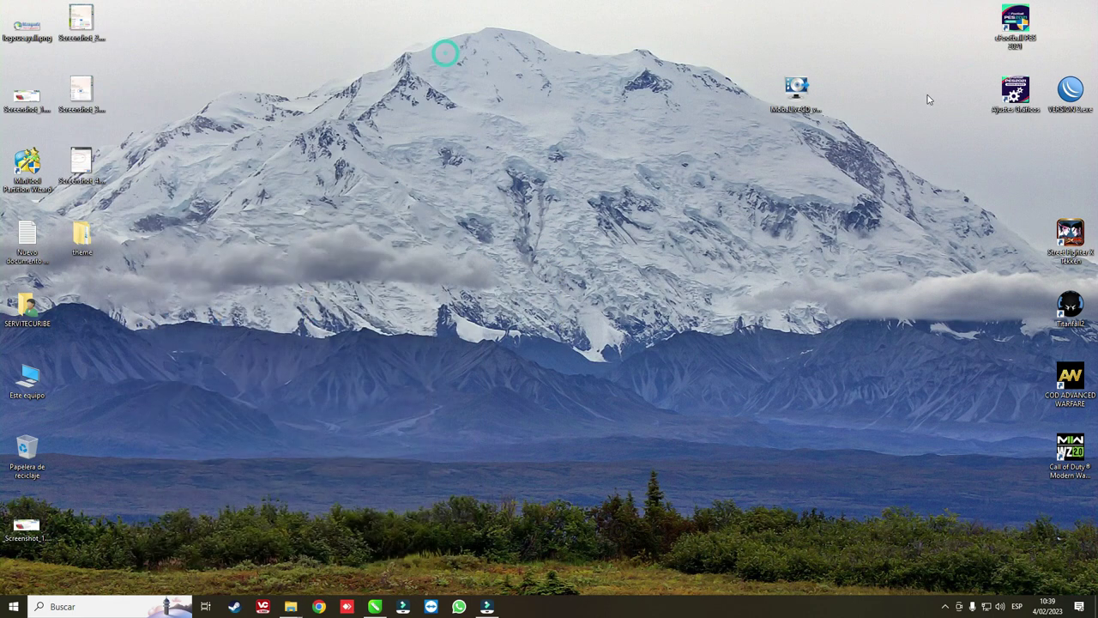
double_click(795, 96)
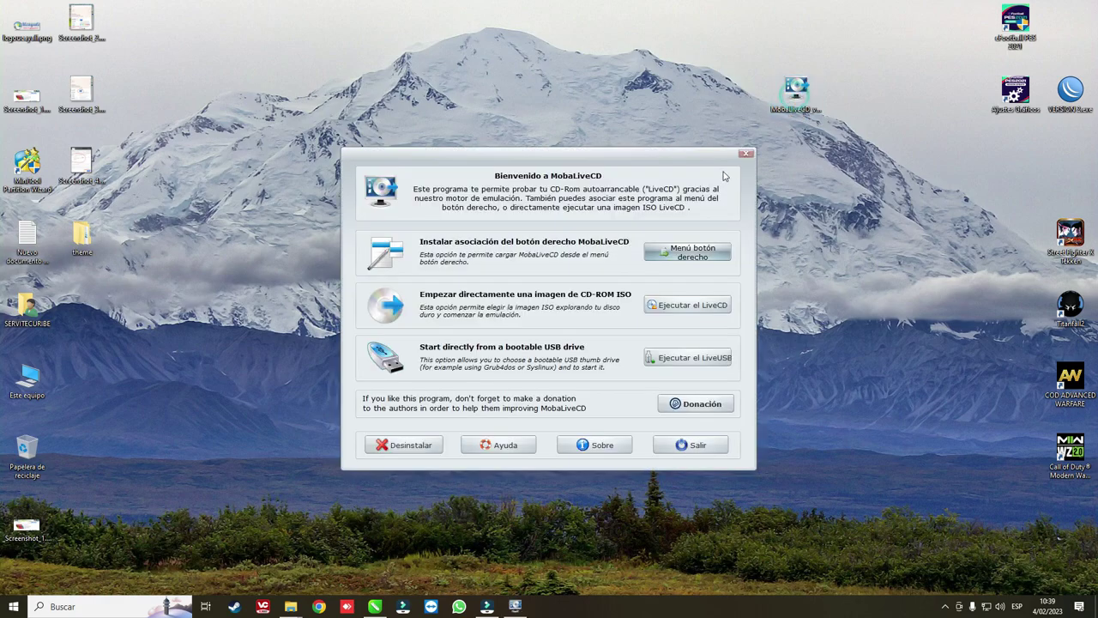
click(695, 359)
click(683, 258)
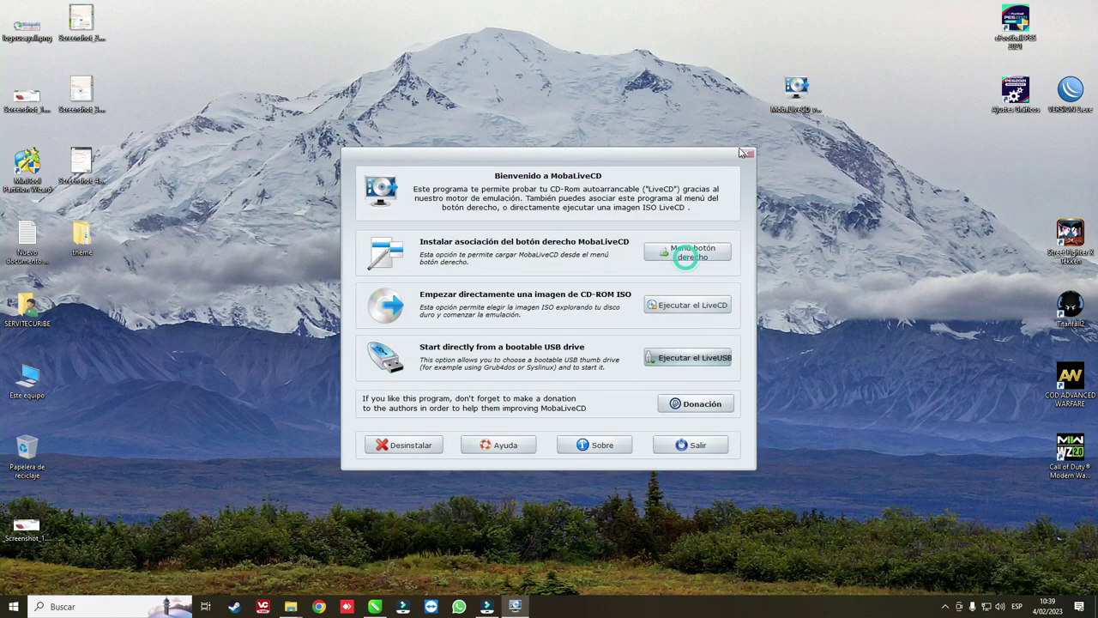
click(745, 154)
Switch to MobaLiveCD, running it as administrator, and start its option to boot from a bootable USB drive.
right_click(804, 84)
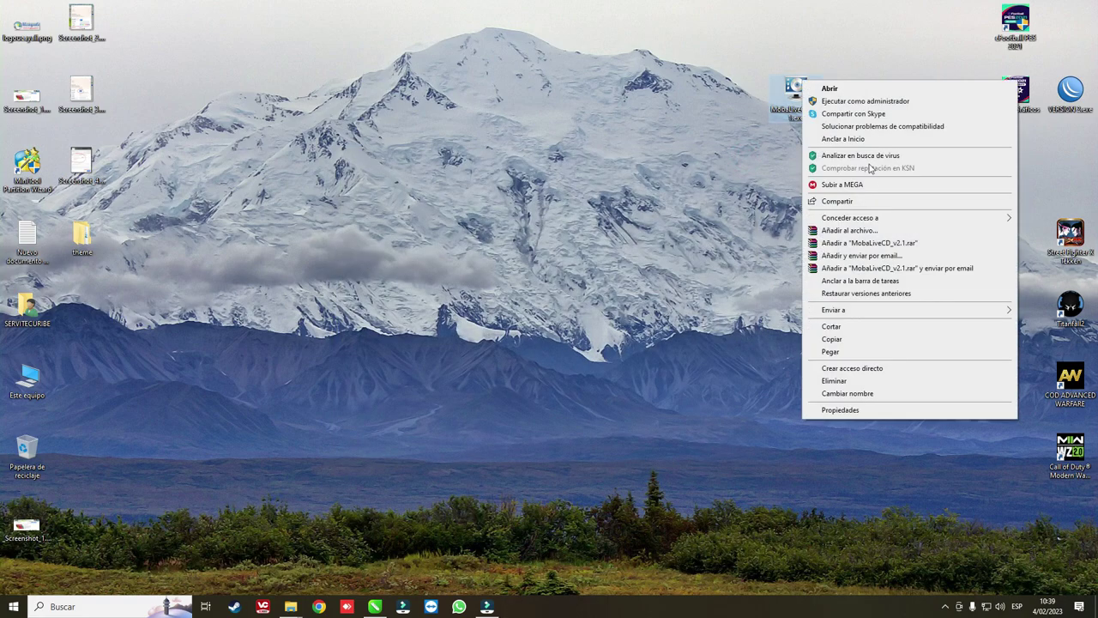
click(855, 103)
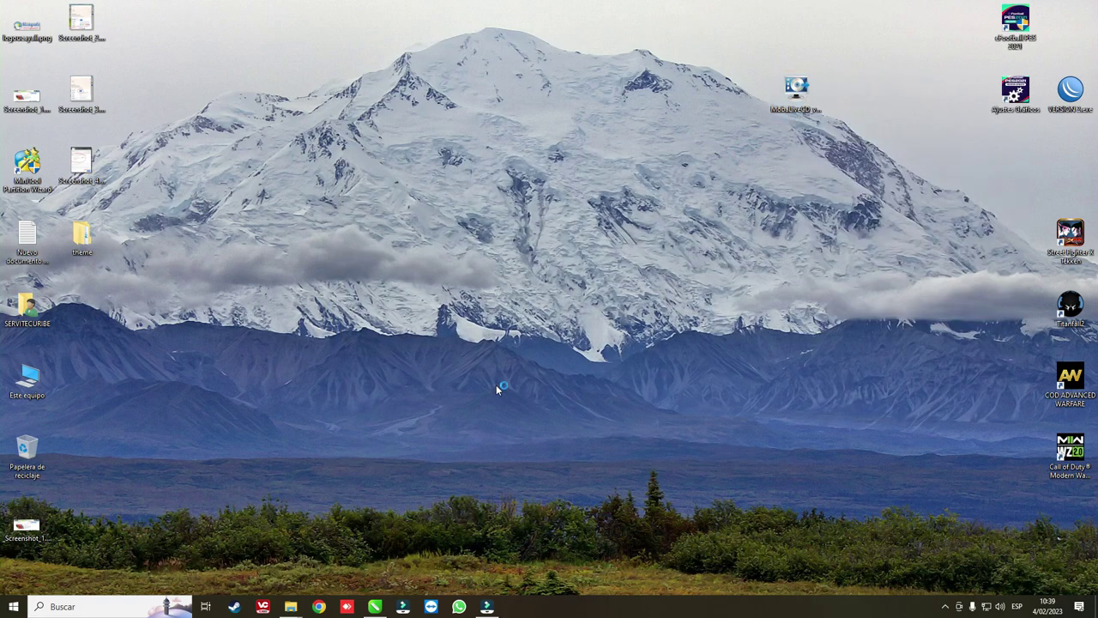
drag(598, 161, 478, 67)
click(568, 264)
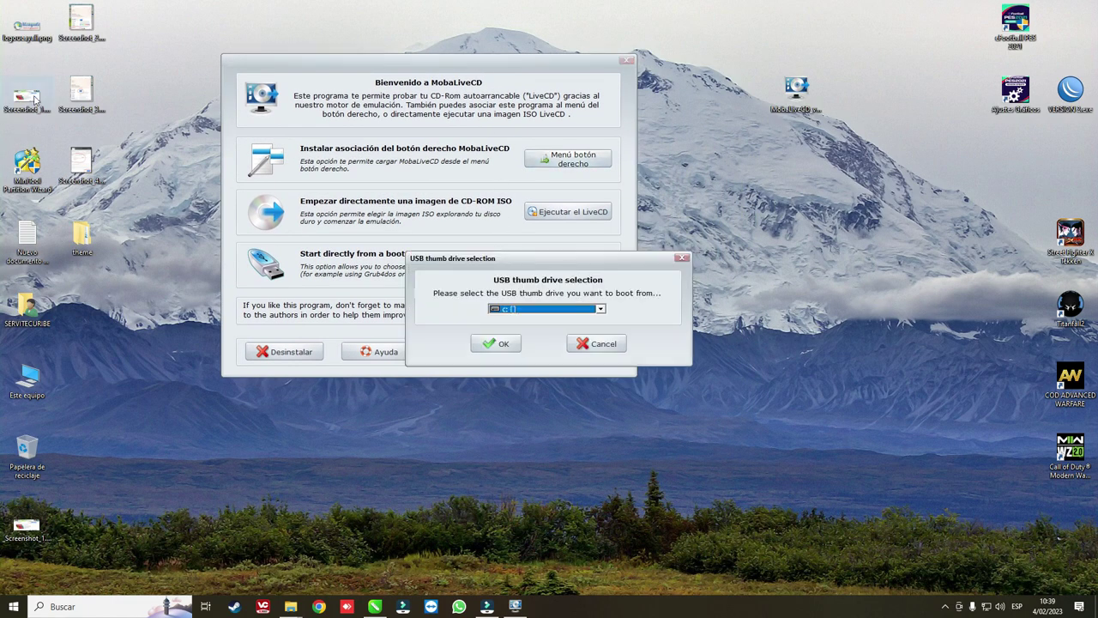
Check which drive letter the MediCat v21.12 USB drive has in Este equipo, and close that window.
double_click(27, 377)
click(241, 339)
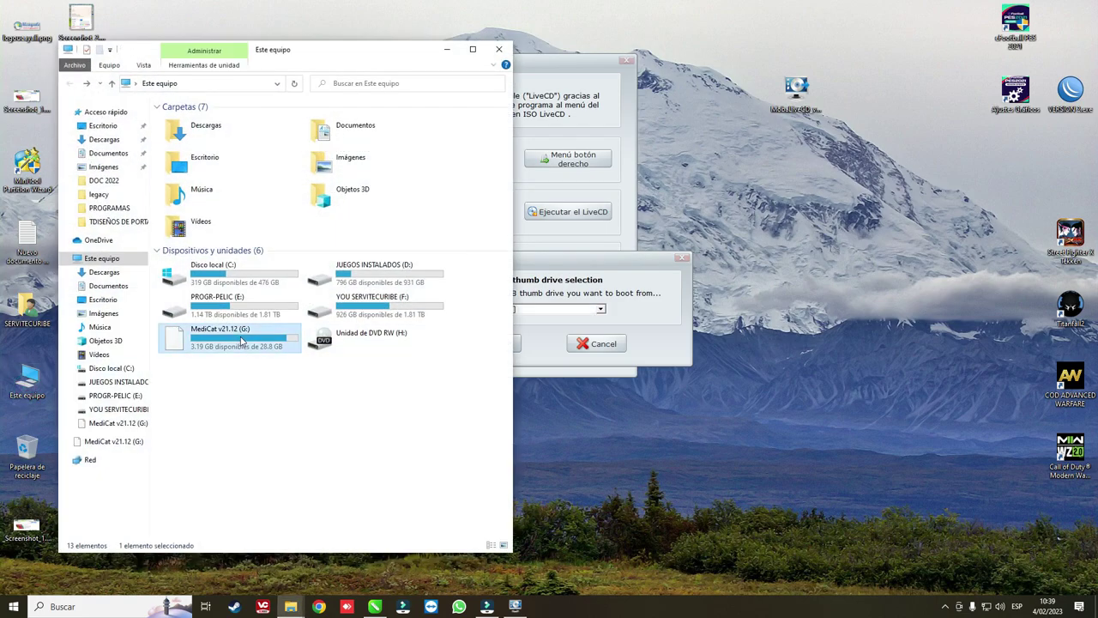
click(498, 49)
Select g: as the USB drive to boot from and start the virtual machine without creating a hard disk image.
click(600, 308)
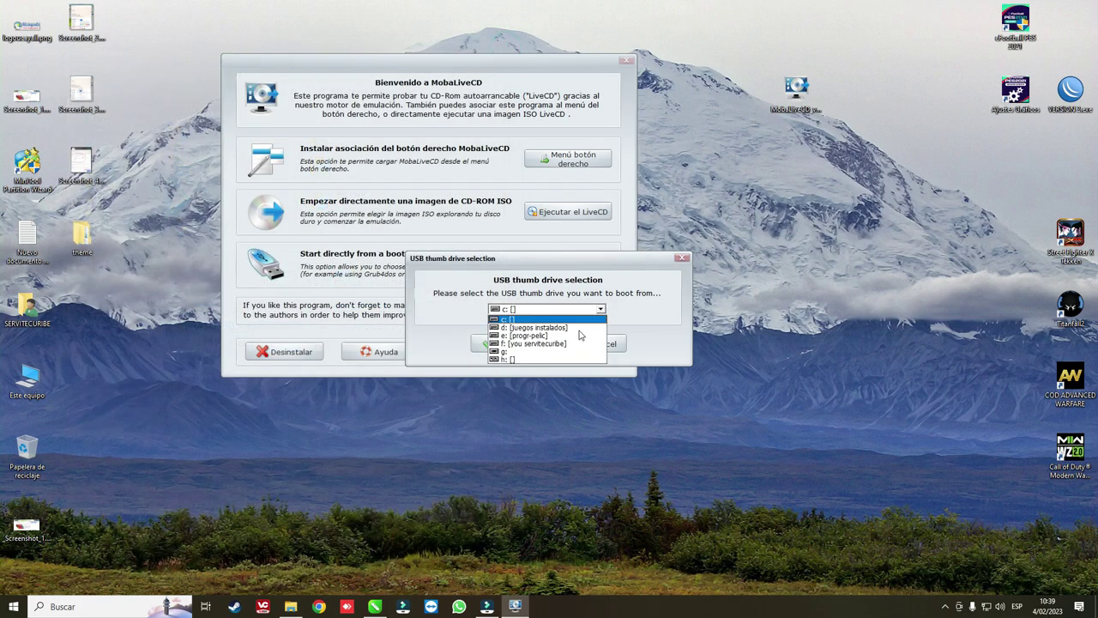
click(546, 351)
click(503, 345)
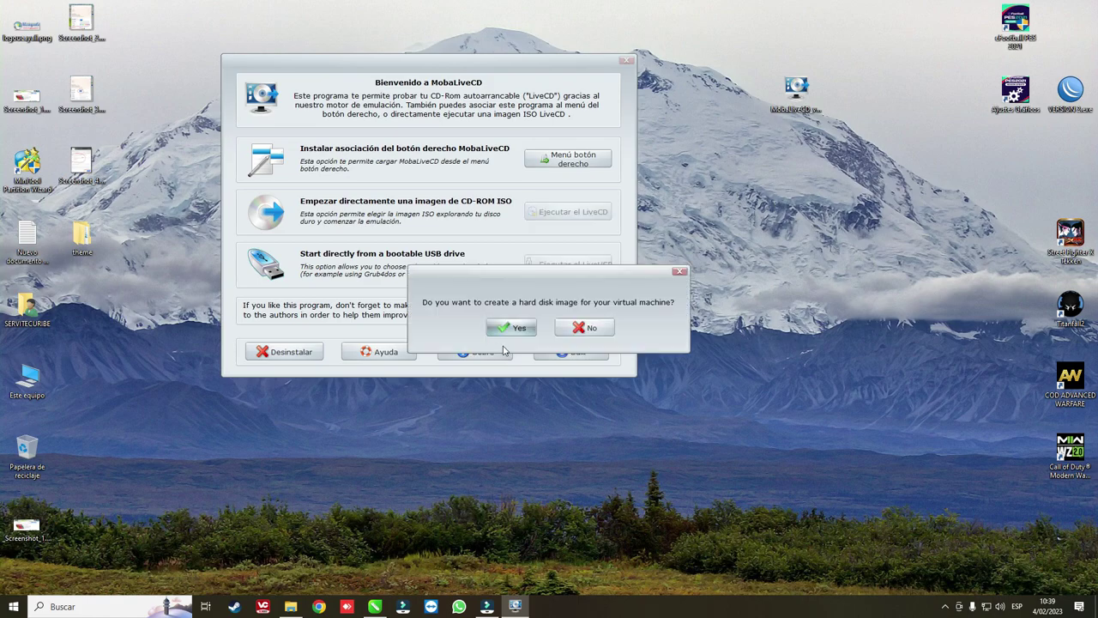
click(582, 328)
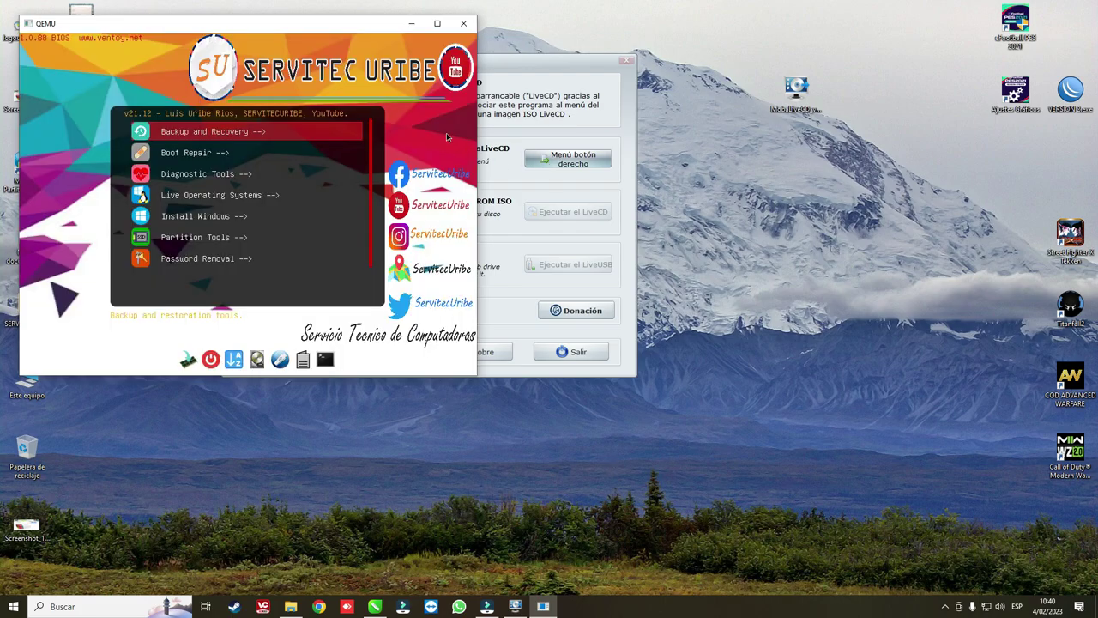
Enlarge the QEMU window in width and height and move it towards the upper-left part of the desktop.
drag(390, 24, 615, 100)
drag(706, 188, 975, 209)
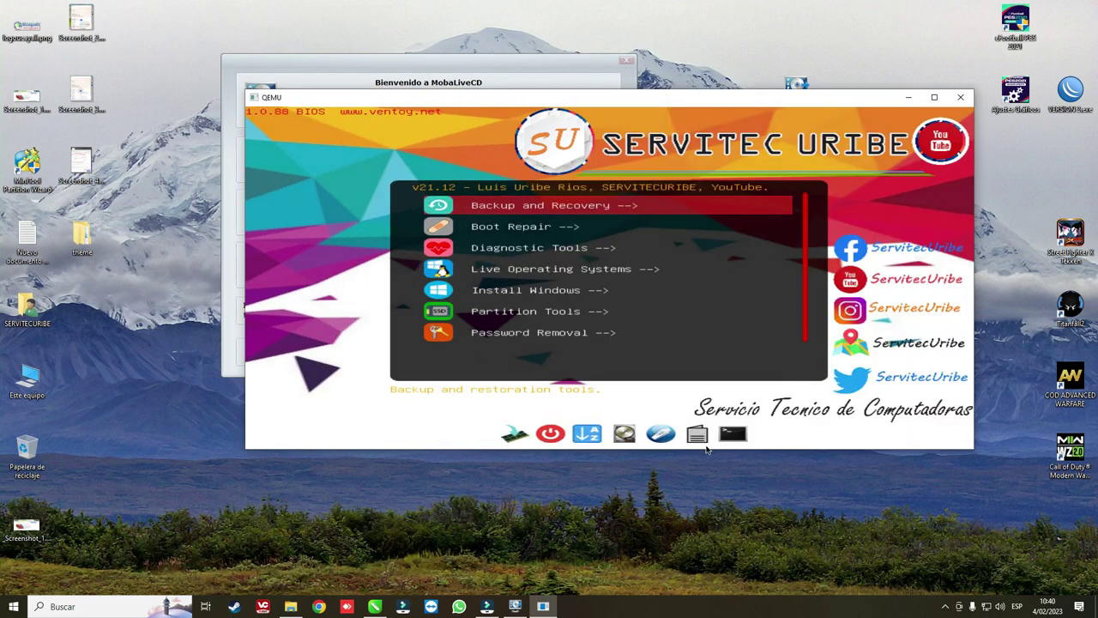
drag(709, 447, 692, 591)
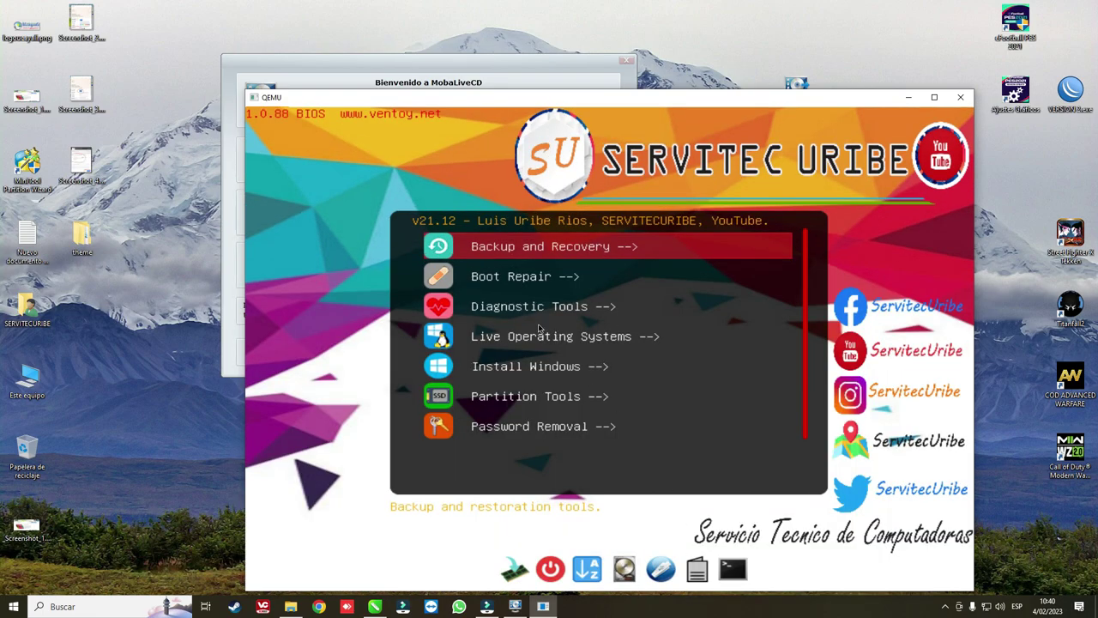
drag(655, 103, 481, 18)
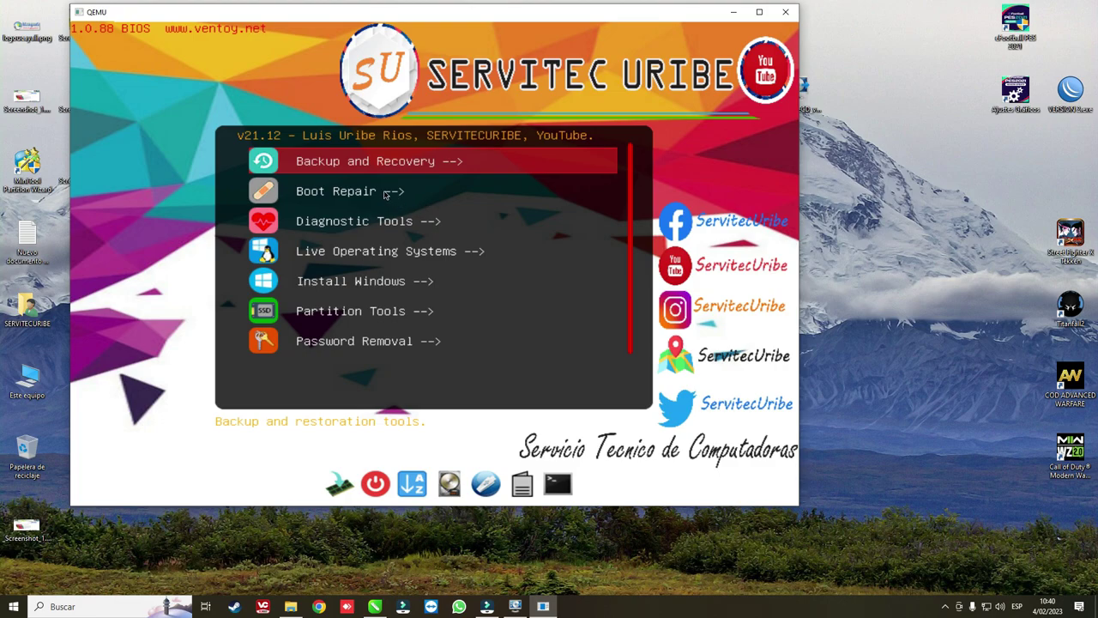
Browse the boot menu's Live Operating Systems entries and return to the main boot menu.
key(Down)
key(Down)
key(Down)
key(Up)
key(Down)
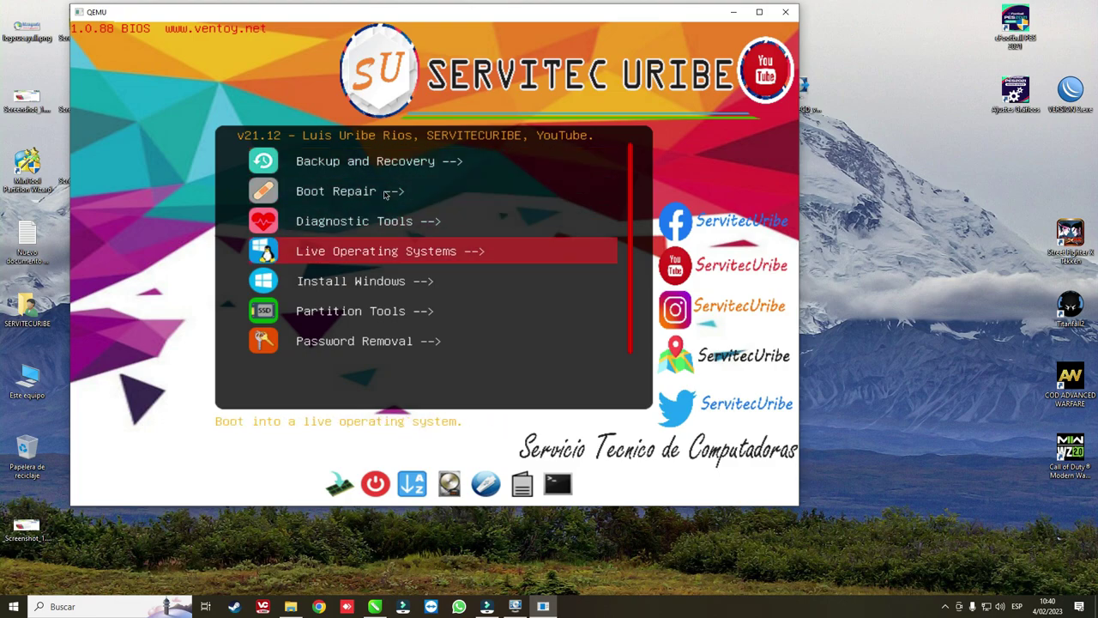
key(Return)
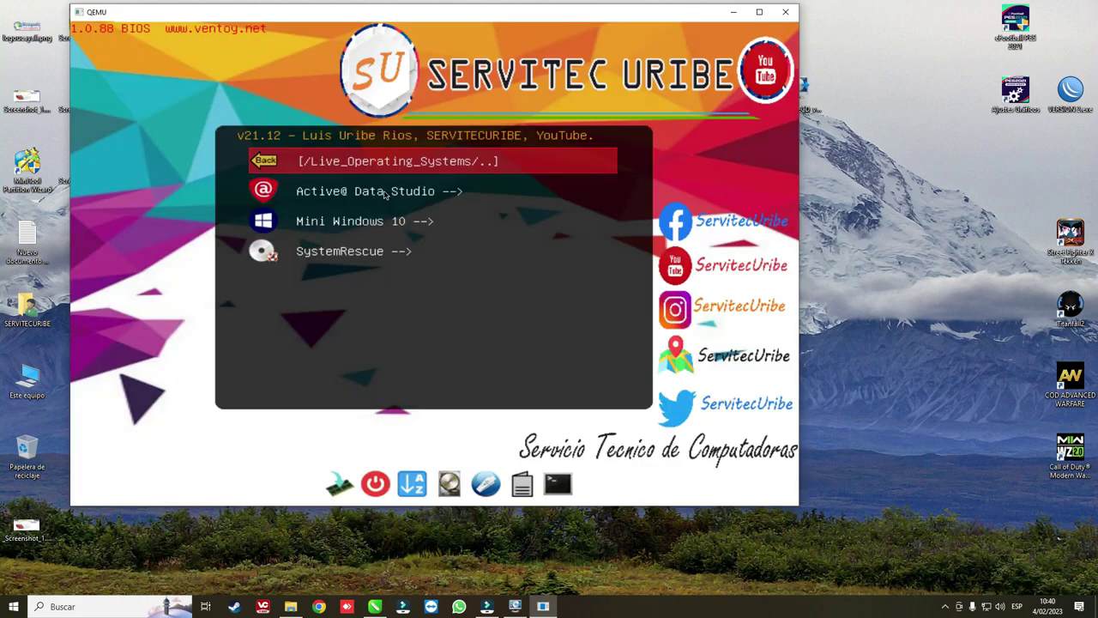
key(Down)
key(Down)
key(Up)
key(Up)
key(Return)
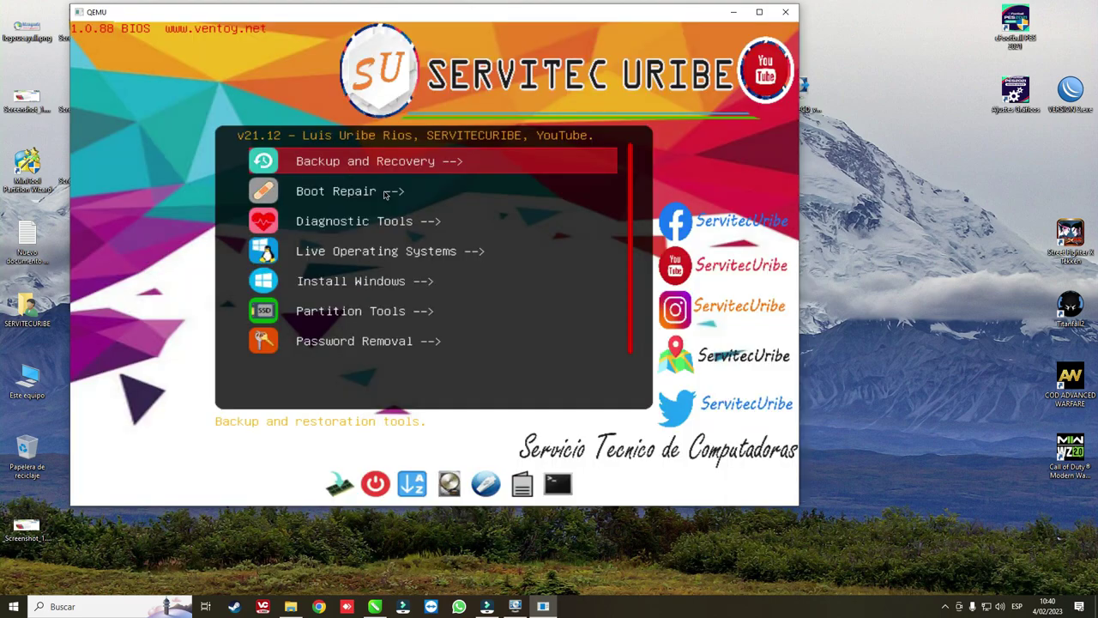
Browse the Install Windows entries down to WINDOWS11.iso and return to the main boot menu.
key(Down)
key(Down)
key(Down)
key(Up)
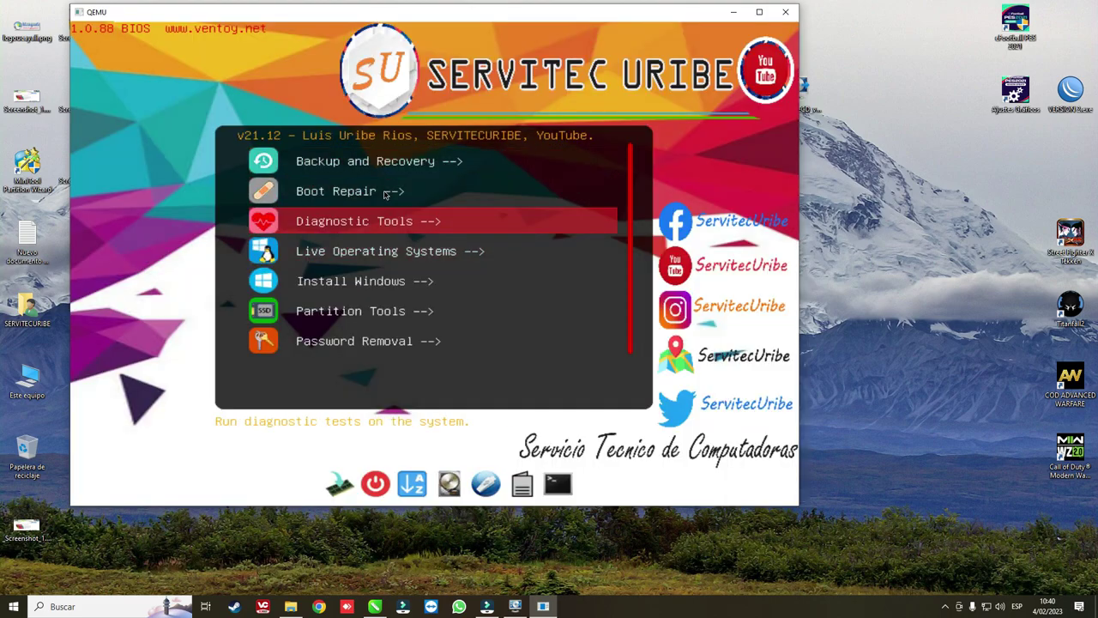
key(Down)
key(Down)
key(Return)
key(Down)
key(Down)
key(Down)
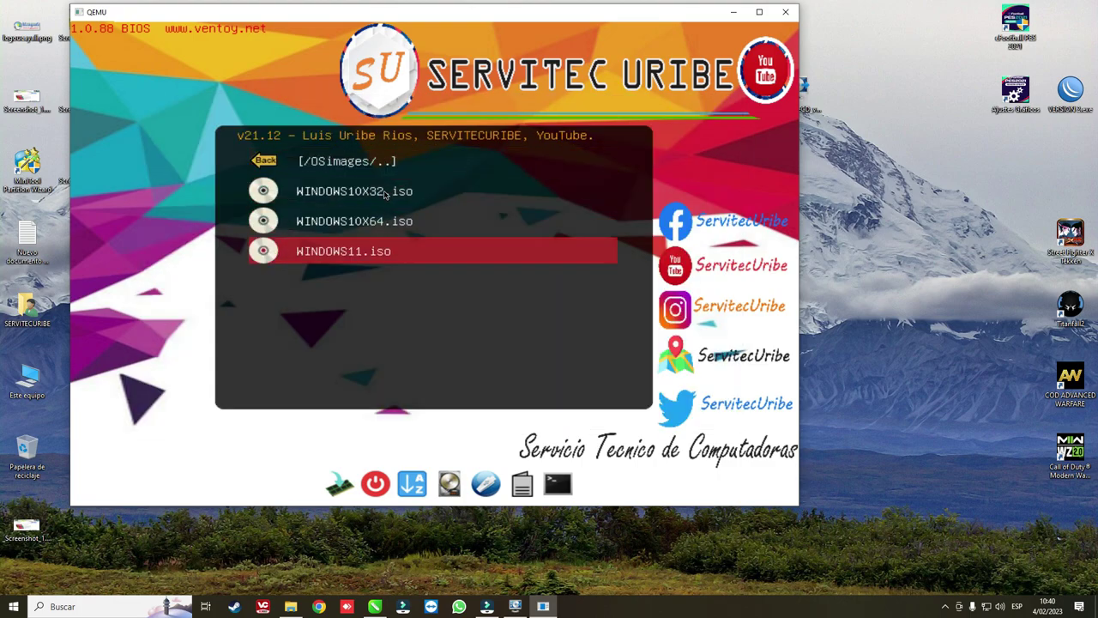
key(Up)
key(Up)
key(Up)
key(Return)
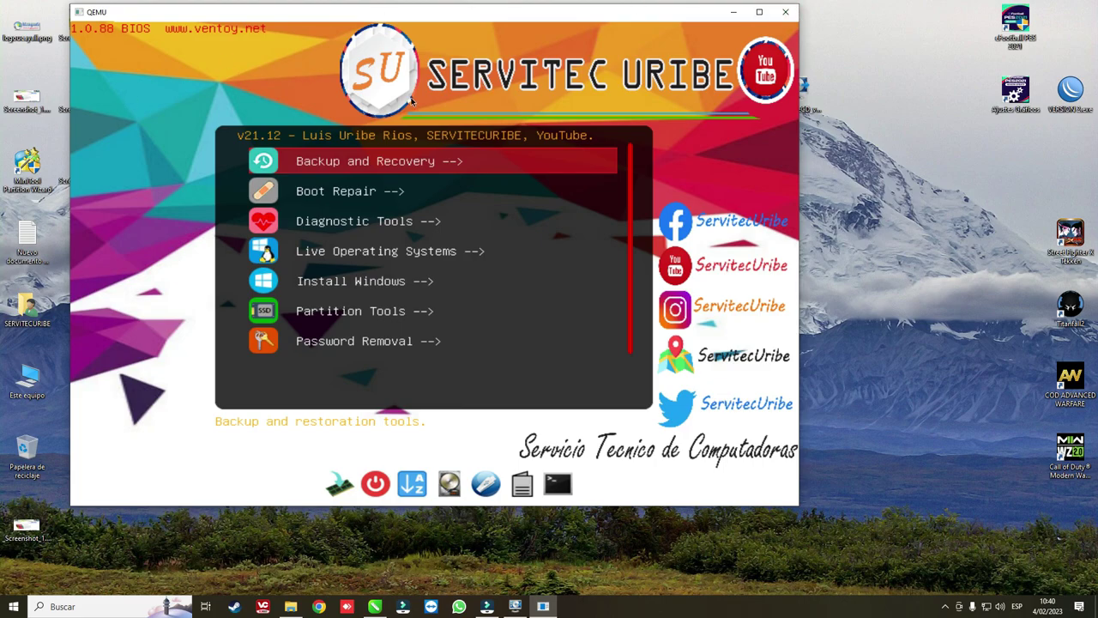
Release the pointer from the virtual machine and close both QEMU and MobaLiveCD.
click(304, 138)
key(super)
key(super)
click(734, 13)
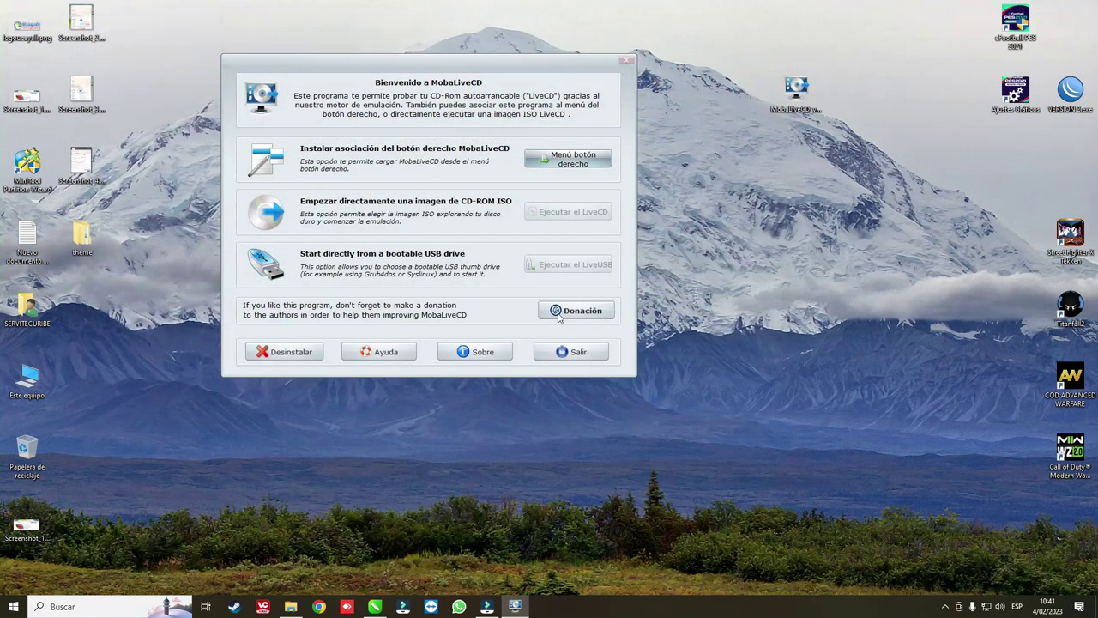
click(627, 61)
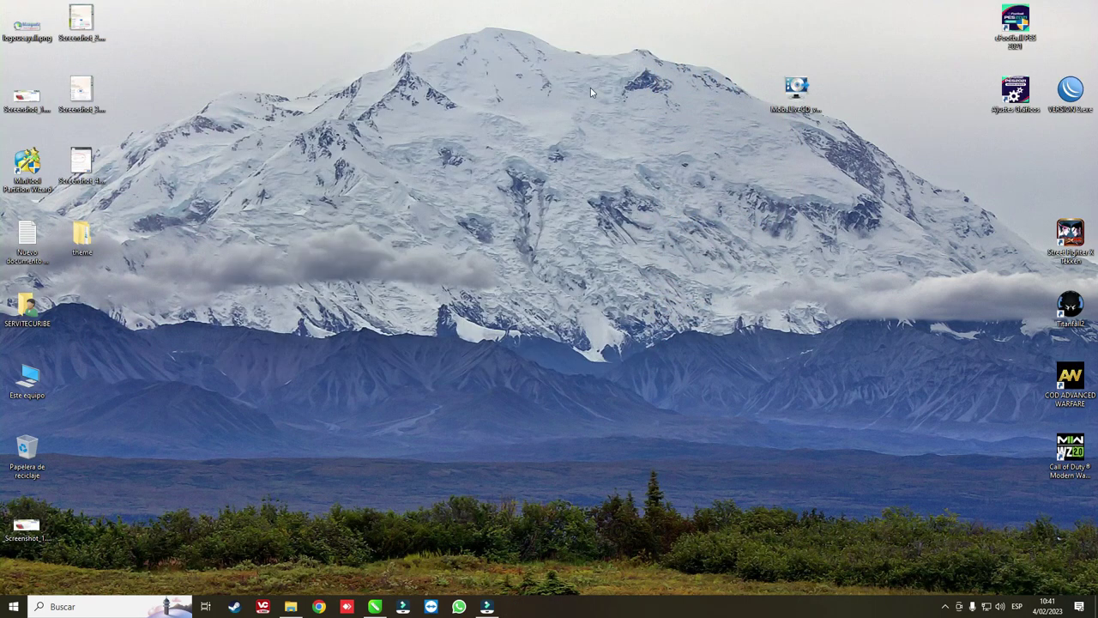
Open the ventoy > theme > legacy folder on the MediCat v21.12 drive and select backgroundxxx.png.
double_click(28, 377)
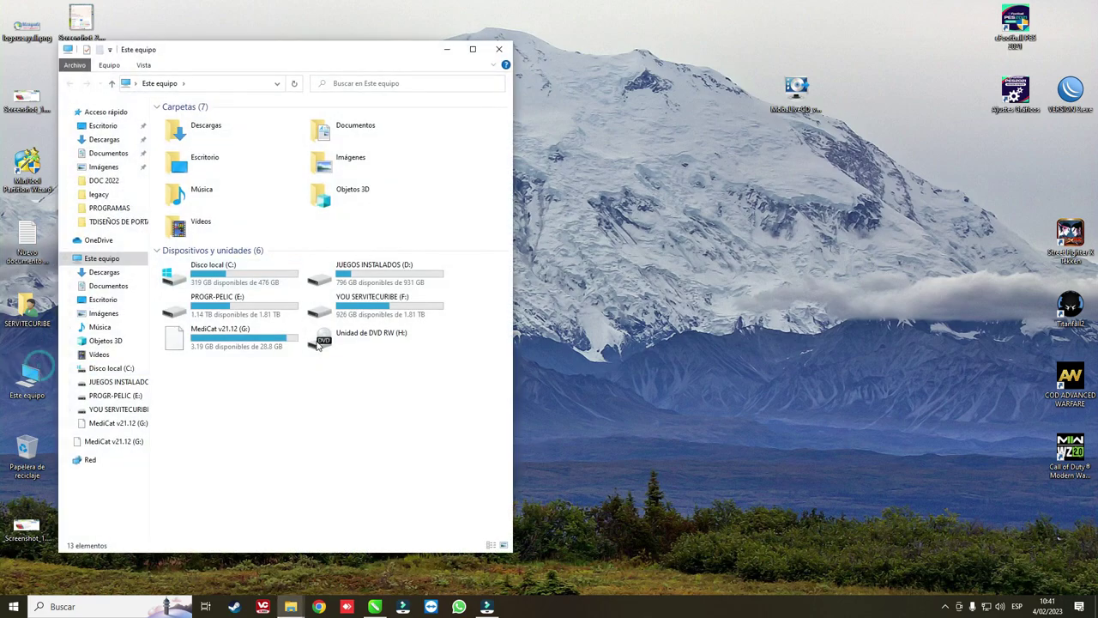
double_click(245, 343)
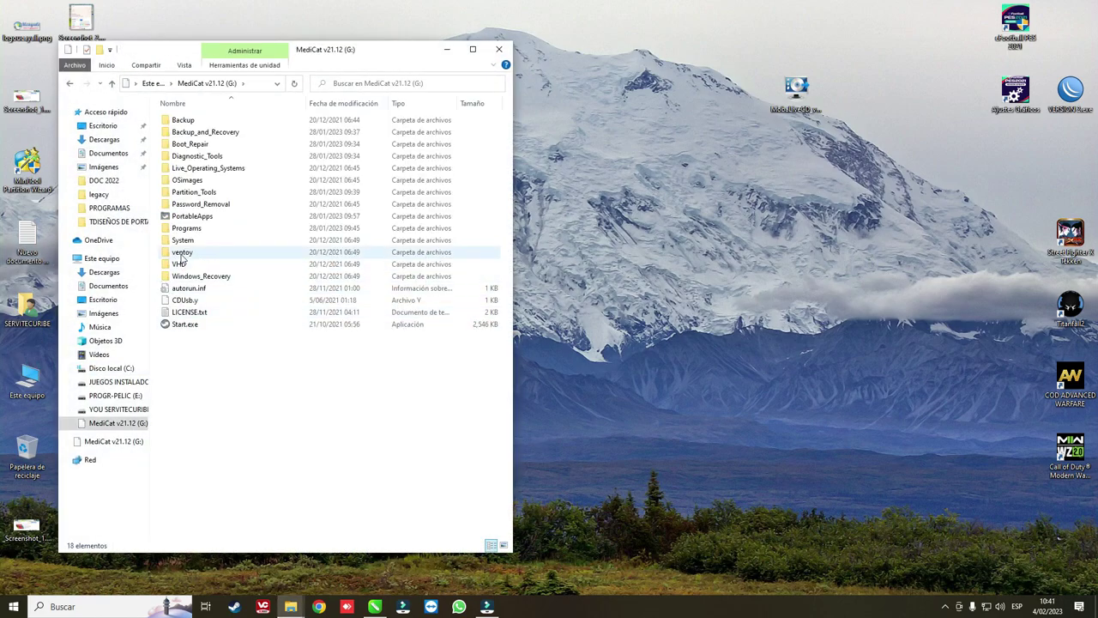
double_click(181, 257)
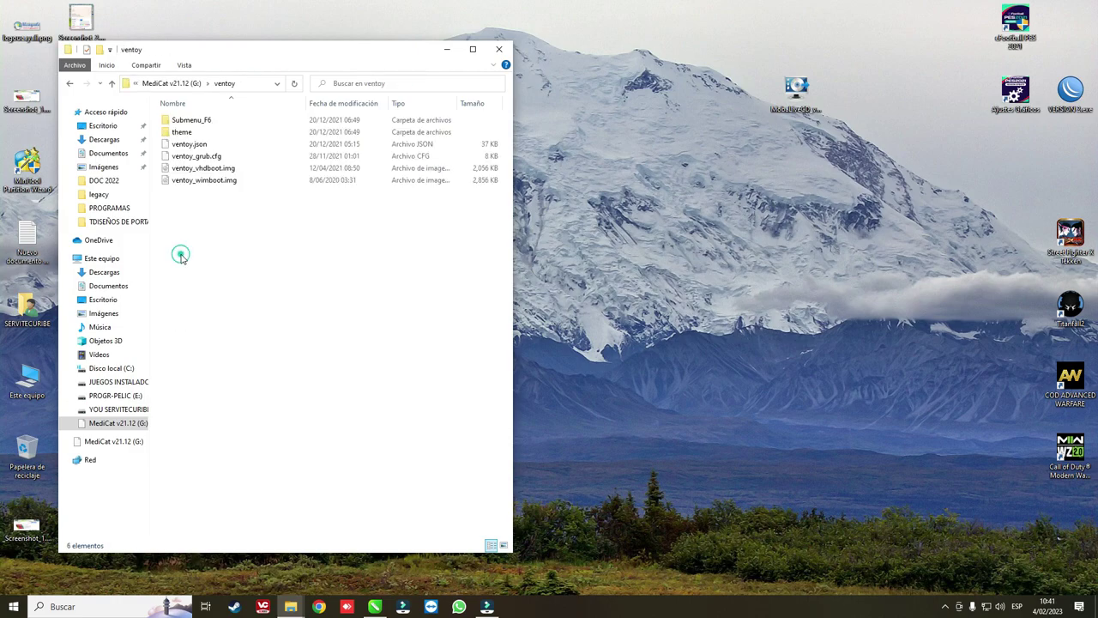
double_click(184, 132)
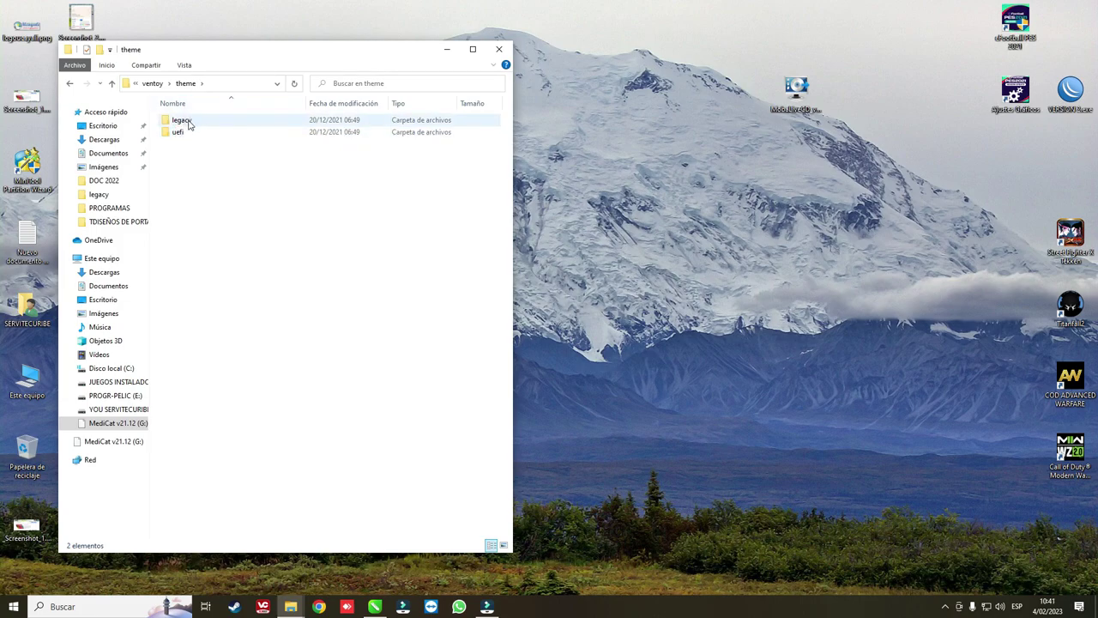
double_click(190, 124)
click(188, 155)
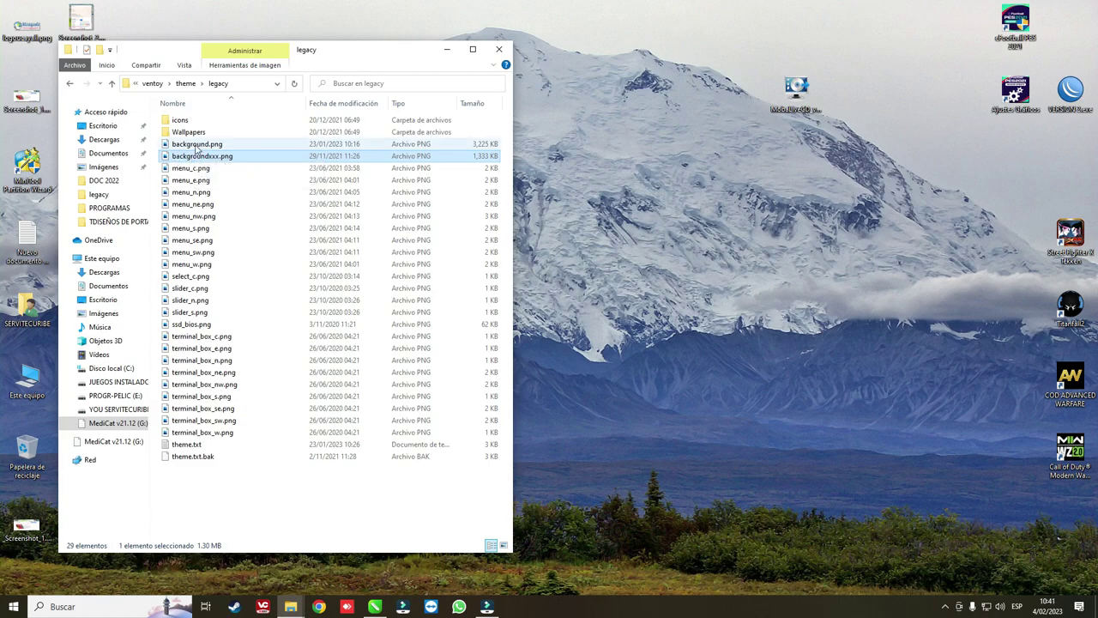
View backgroundxxx.png and background.png in turn, closing each image, and leave background.png selected in the legacy folder.
double_click(190, 160)
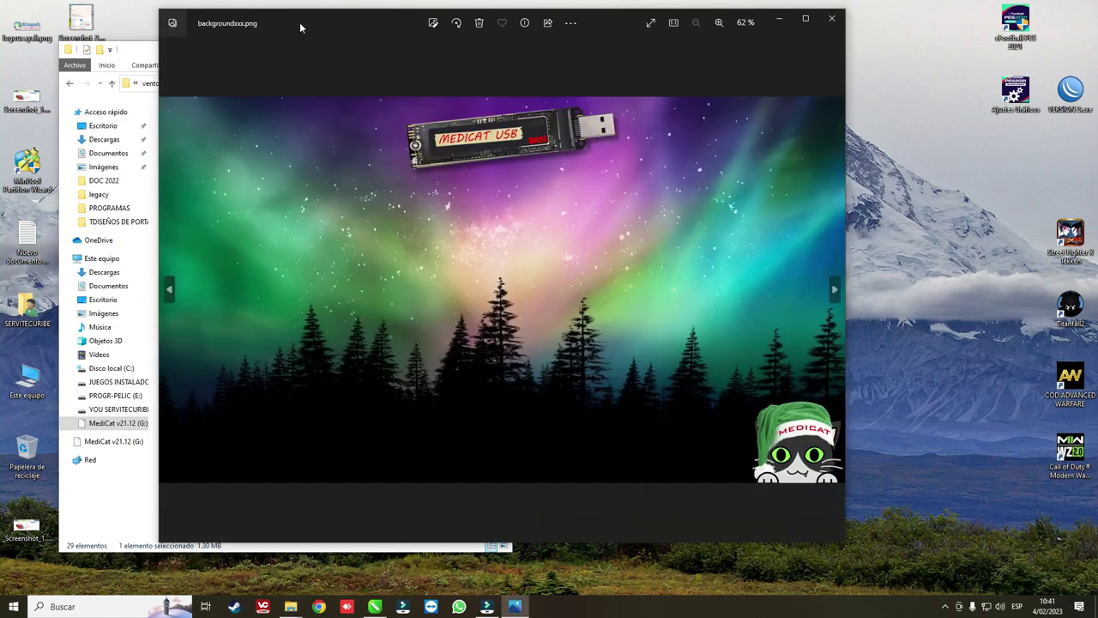
drag(300, 22, 444, 45)
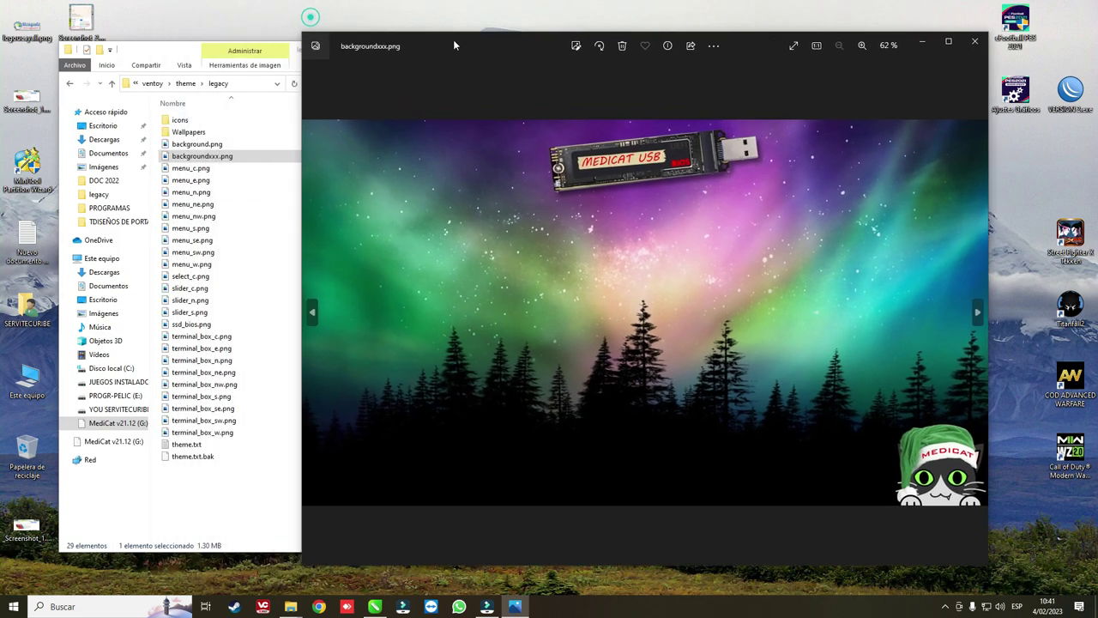
click(975, 43)
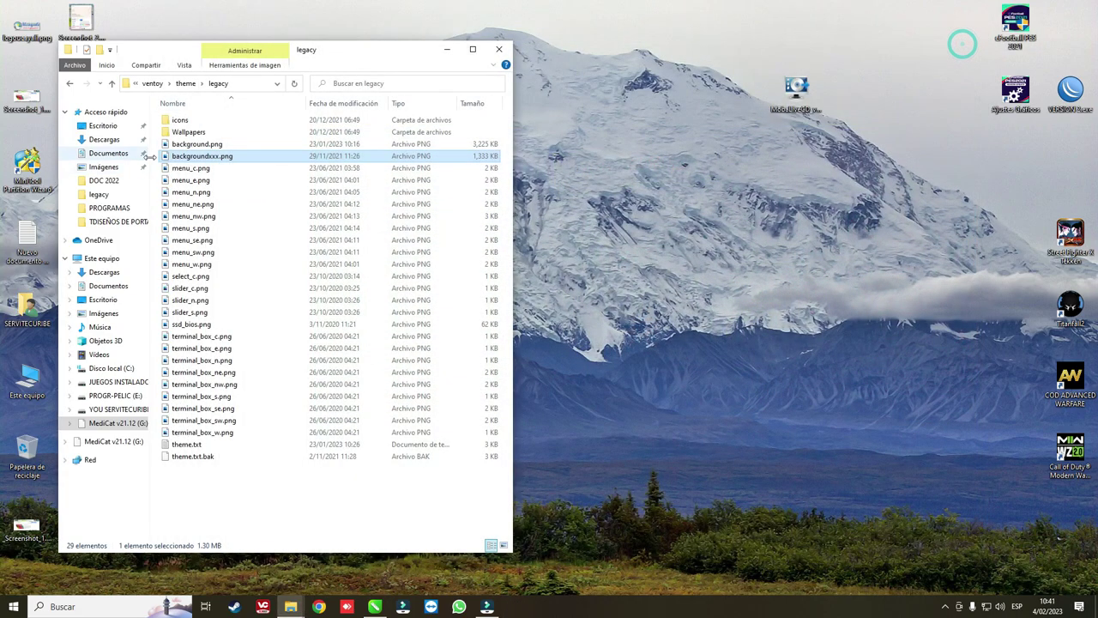
double_click(196, 144)
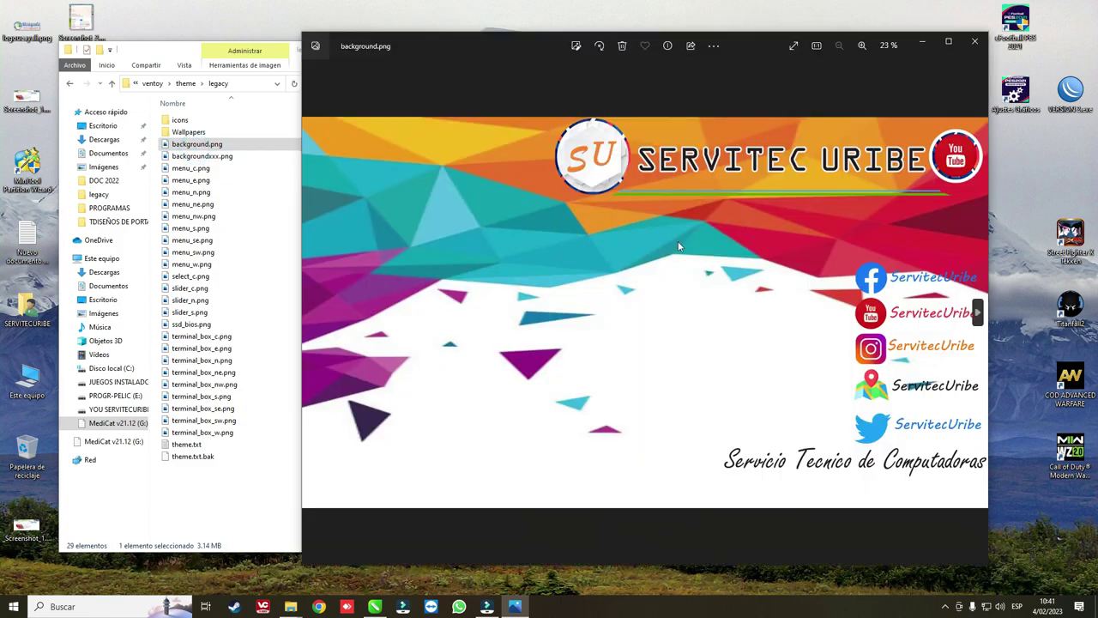
click(975, 41)
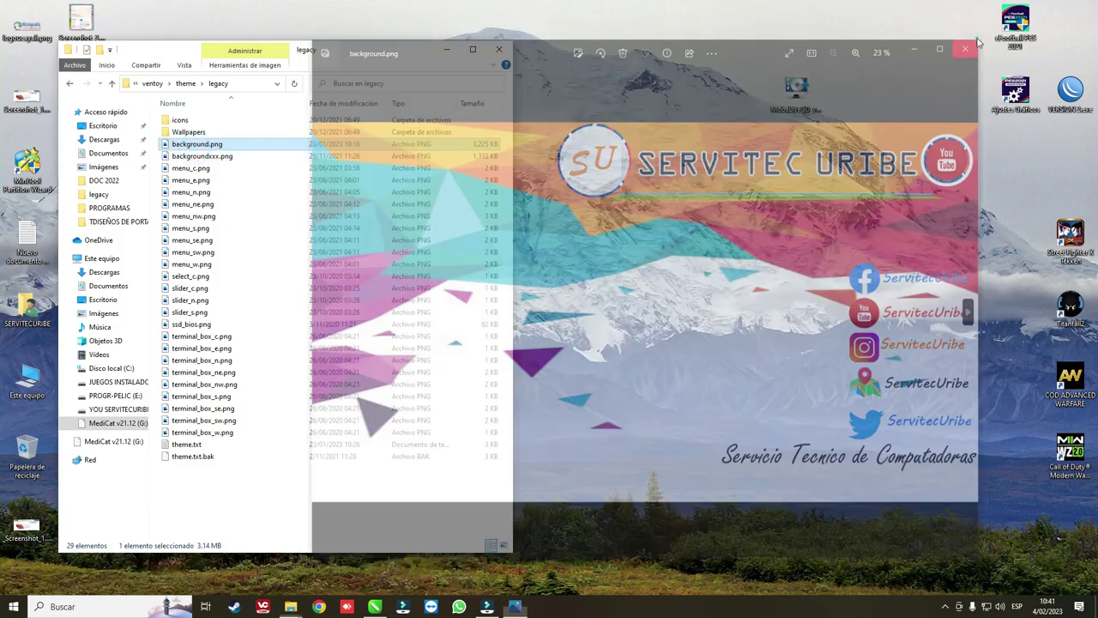
click(207, 160)
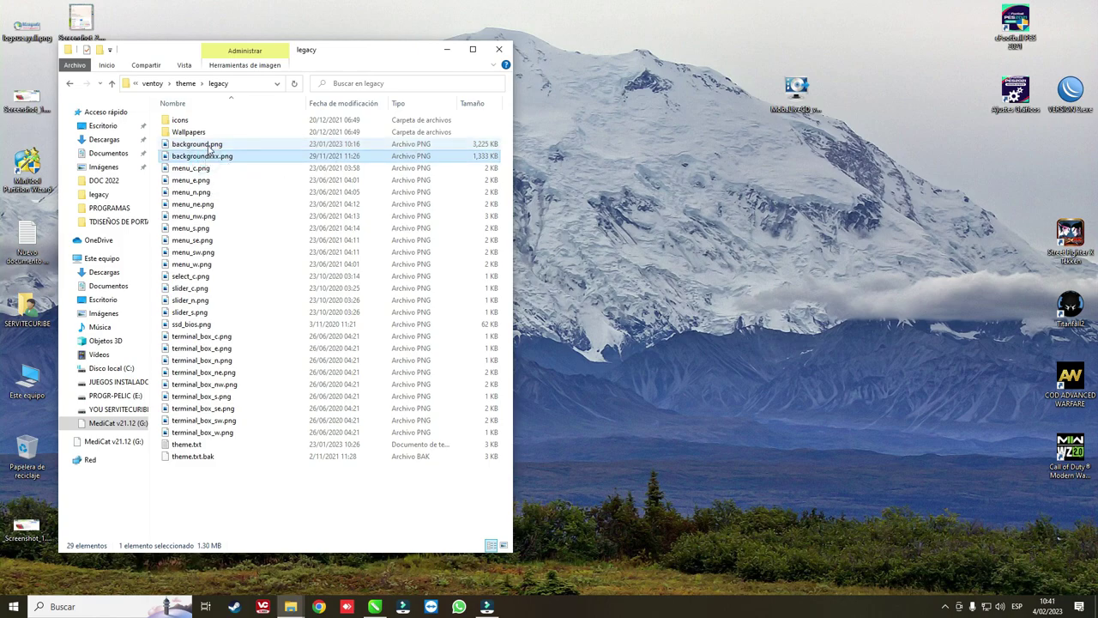
click(221, 149)
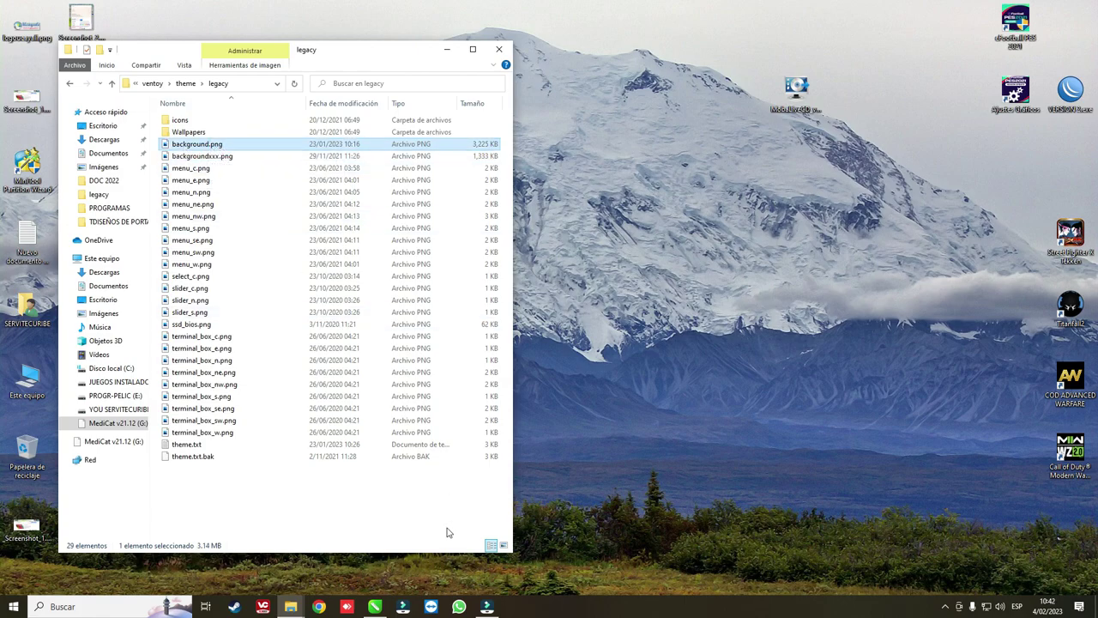
Permanently delete backgroundxxx.png from the legacy theme folder.
click(212, 158)
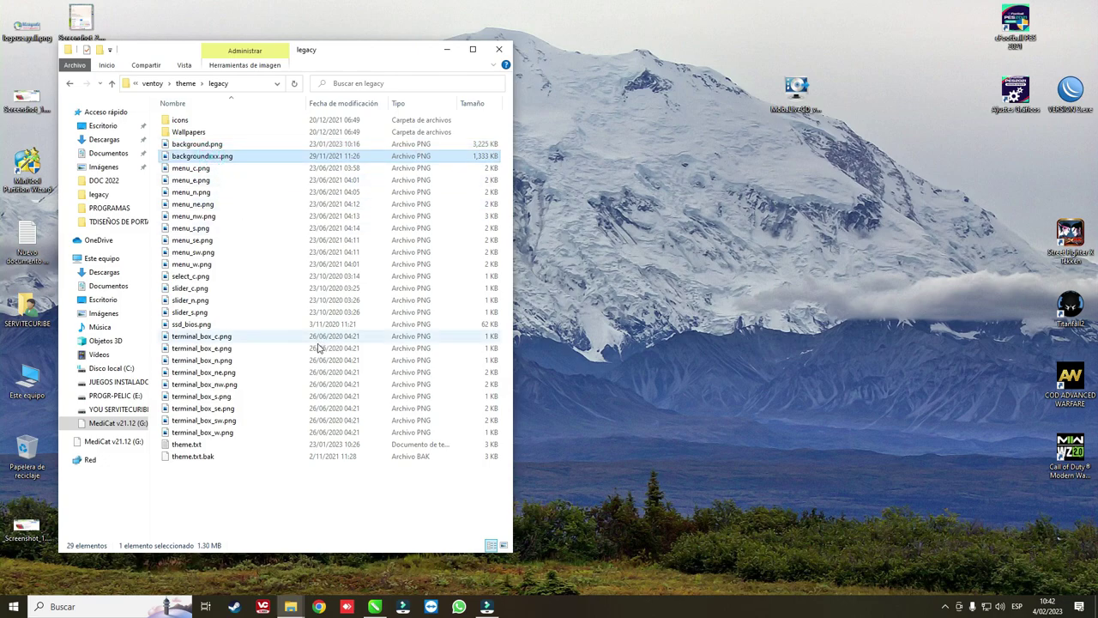
key(Delete)
click(605, 334)
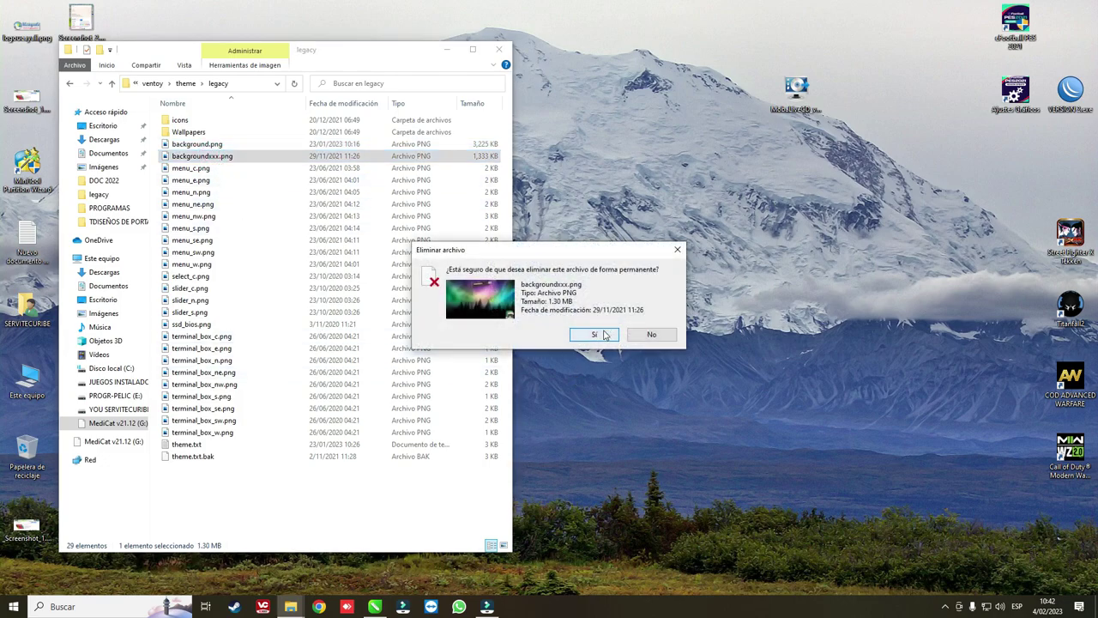
View background.png in the legacy folder and close the image.
click(212, 146)
double_click(212, 148)
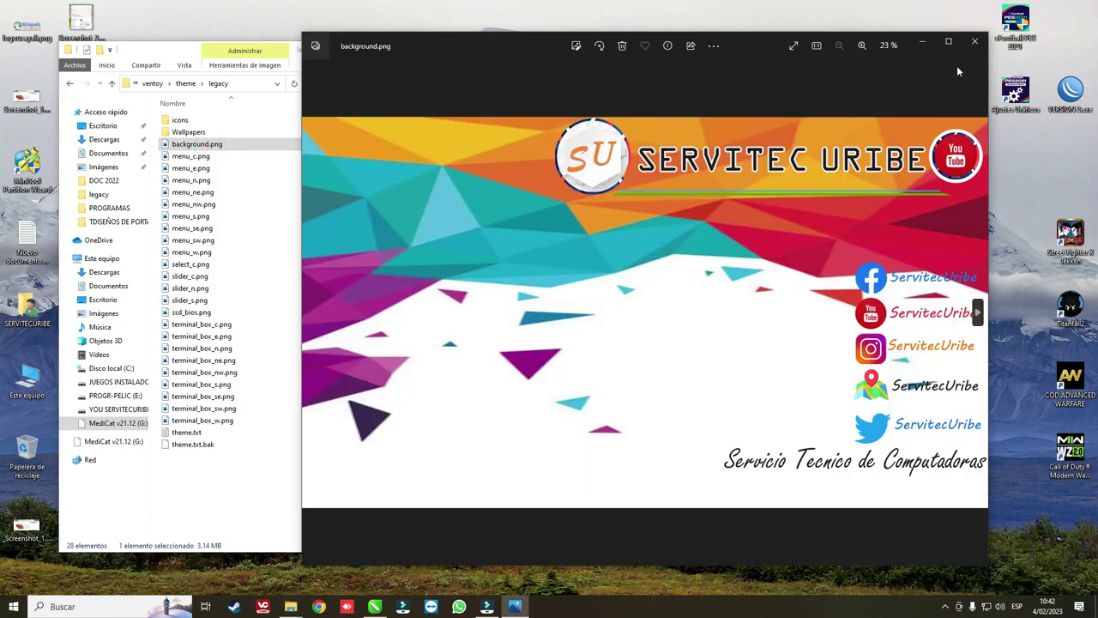
click(975, 41)
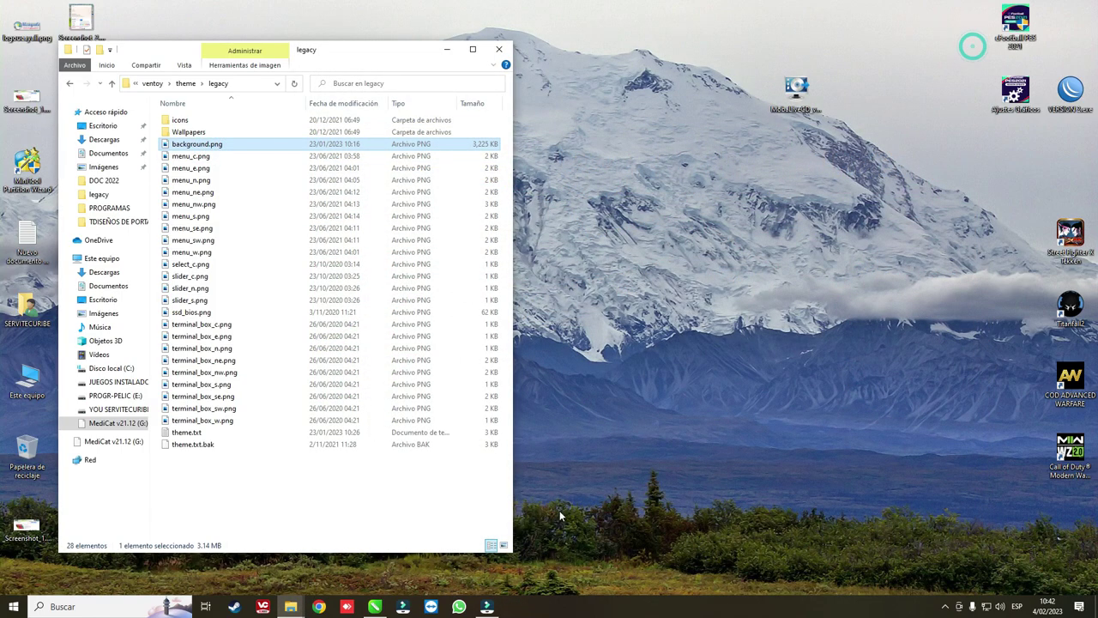
Switch to CorelDRAW and select the social media links and the header logo with its title in the background design.
click(374, 607)
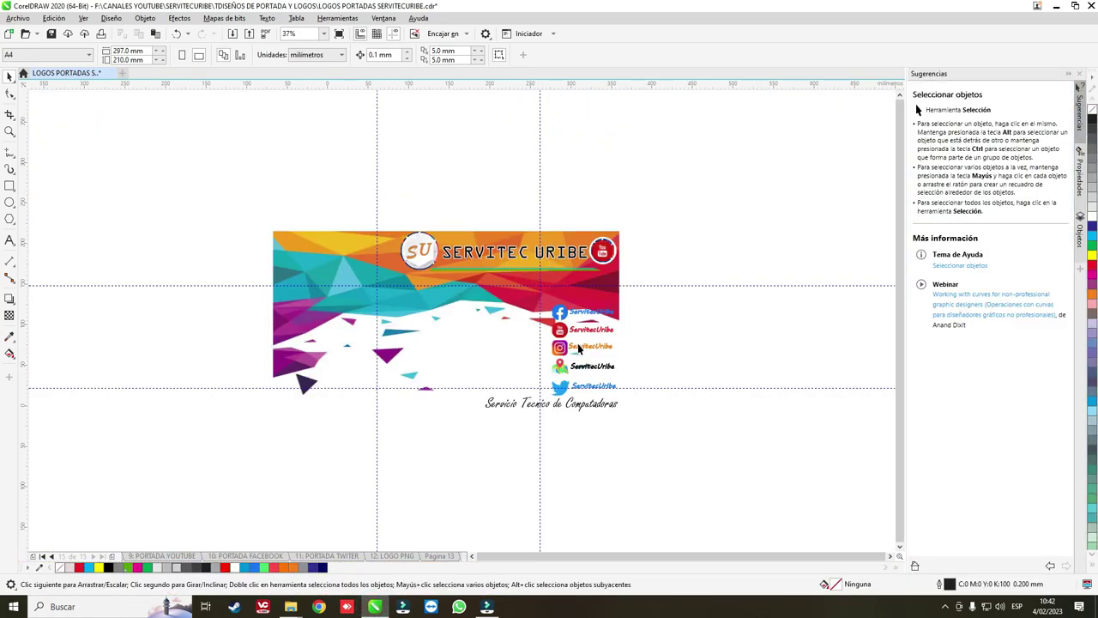
drag(647, 289, 534, 427)
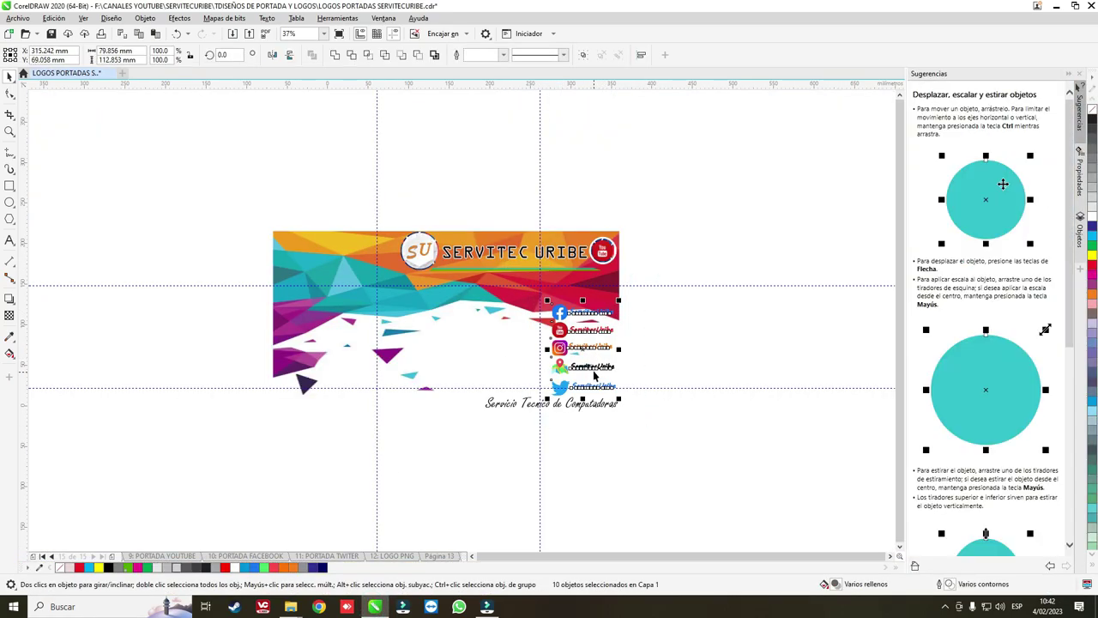
click(679, 296)
drag(319, 190, 647, 289)
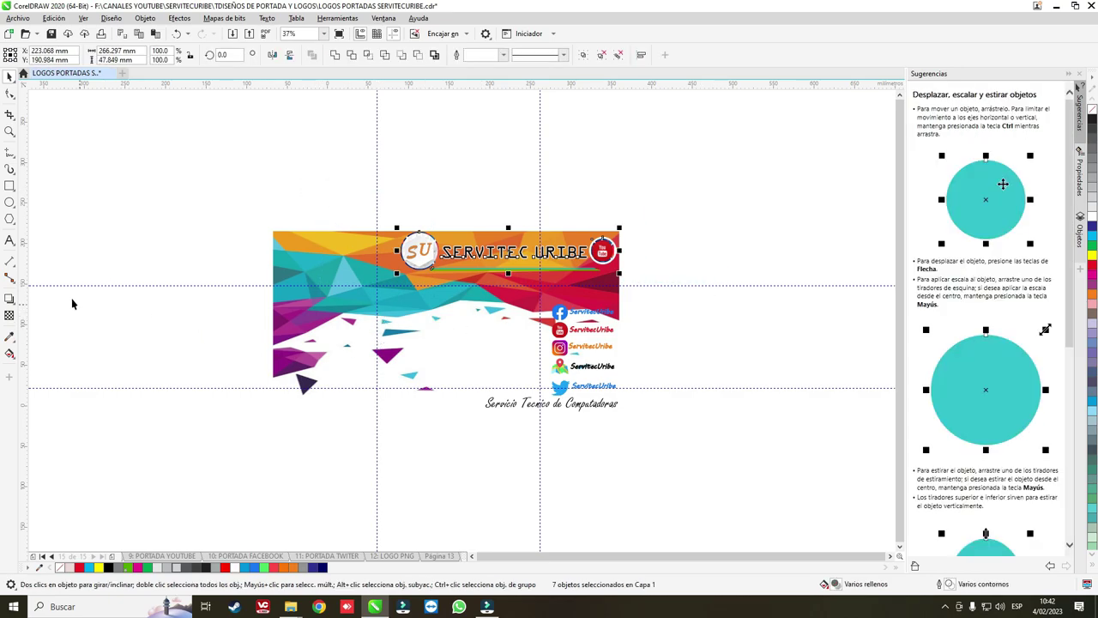
Open the PORTADA FACEBOOK page and select the boot menu screenshot, followed by the social media links of the hexagon design.
click(257, 556)
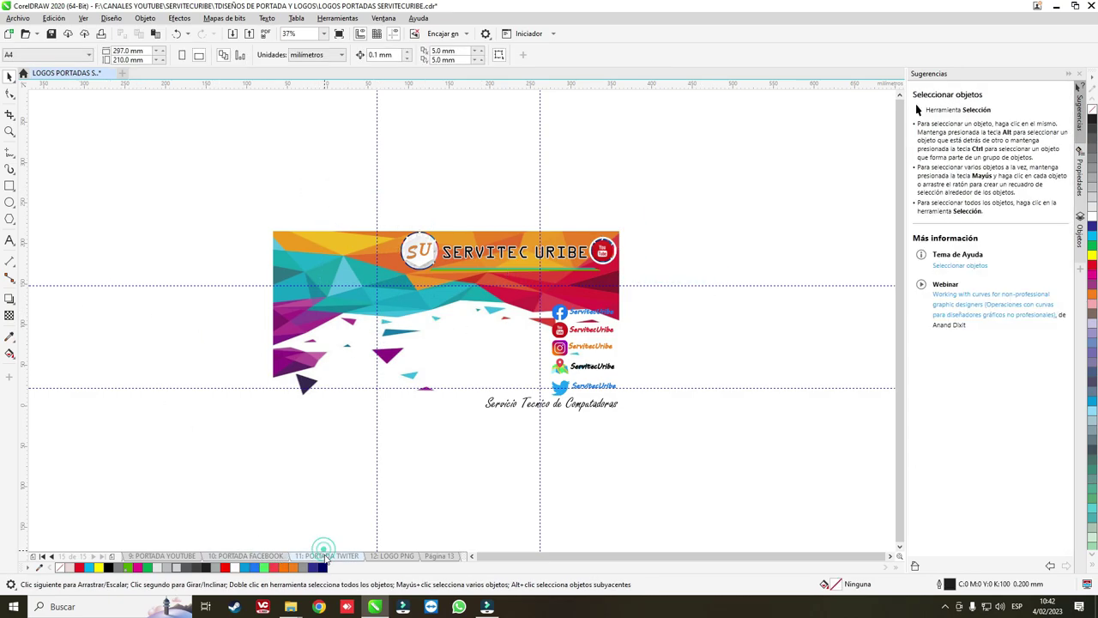
click(172, 556)
click(236, 556)
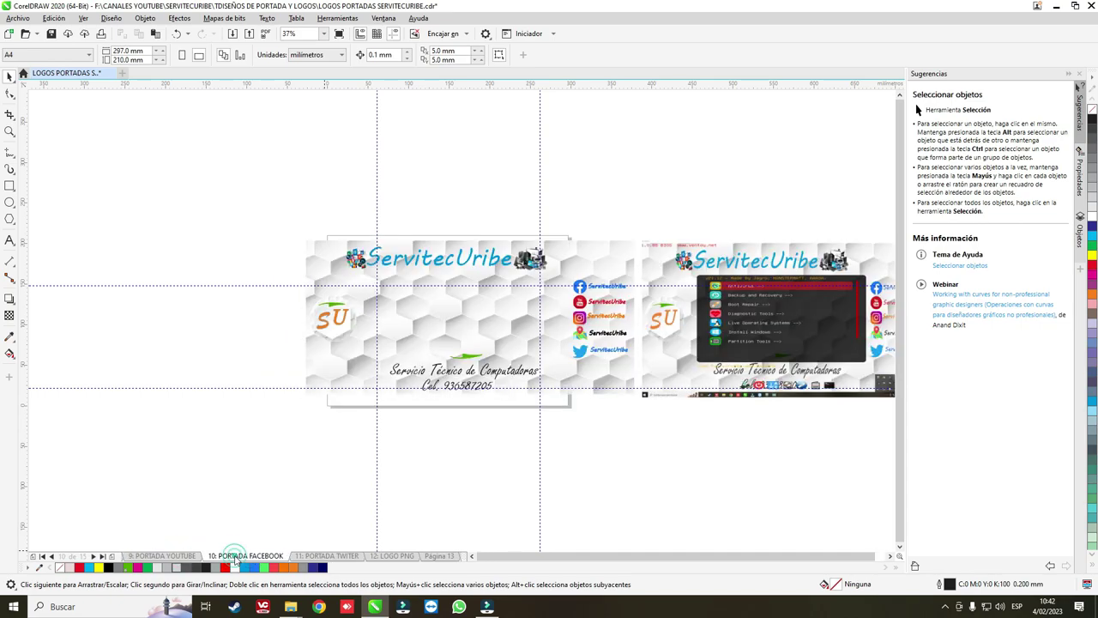
drag(616, 556, 627, 556)
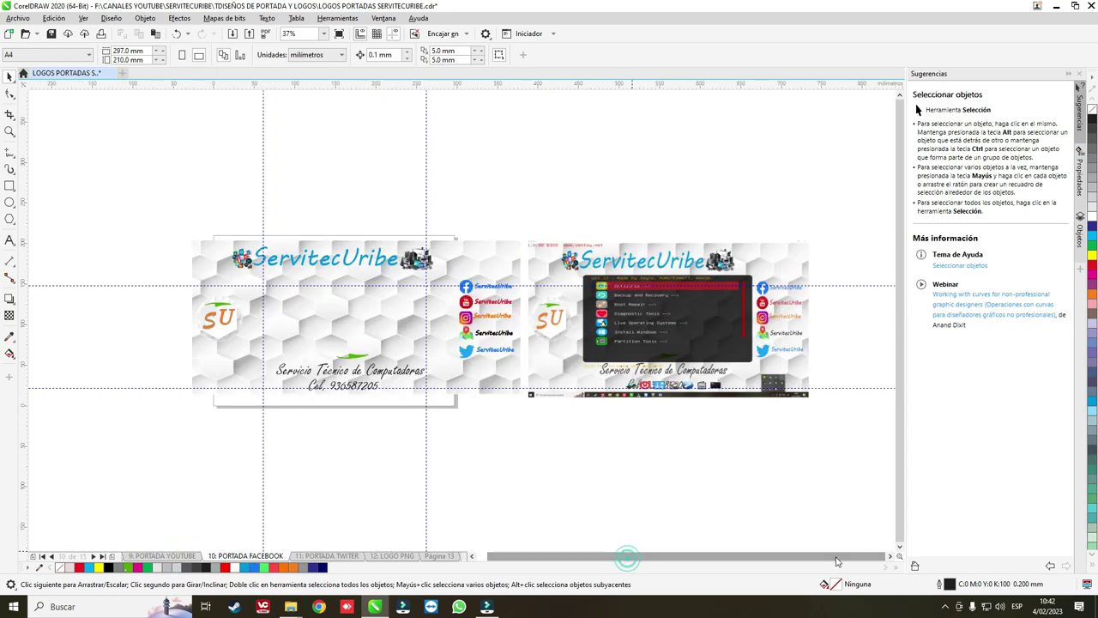
click(889, 557)
click(460, 306)
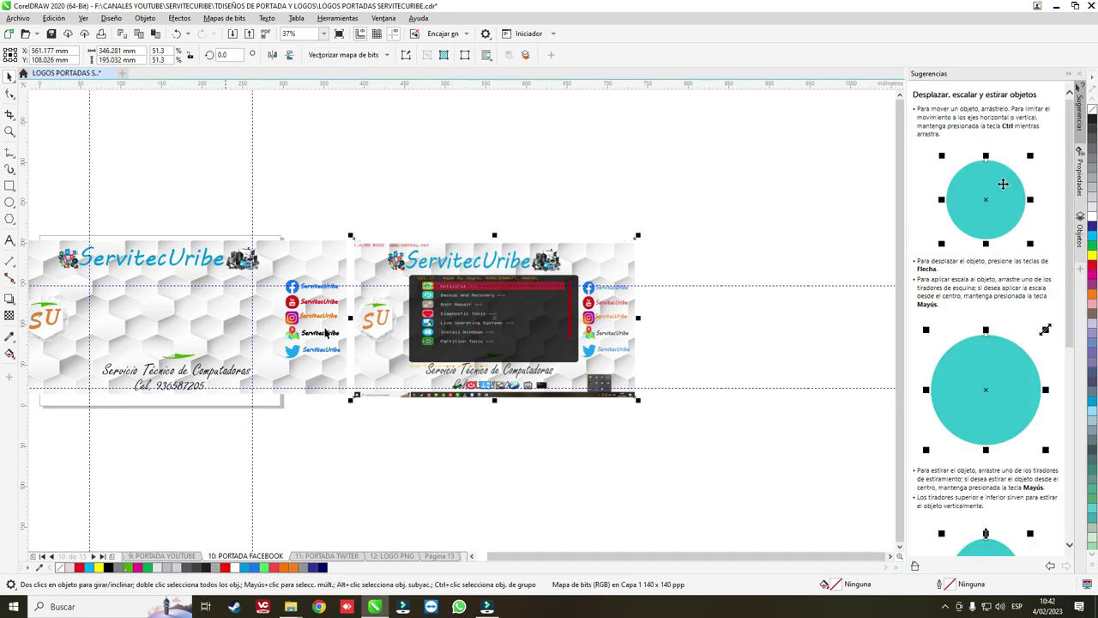
click(274, 212)
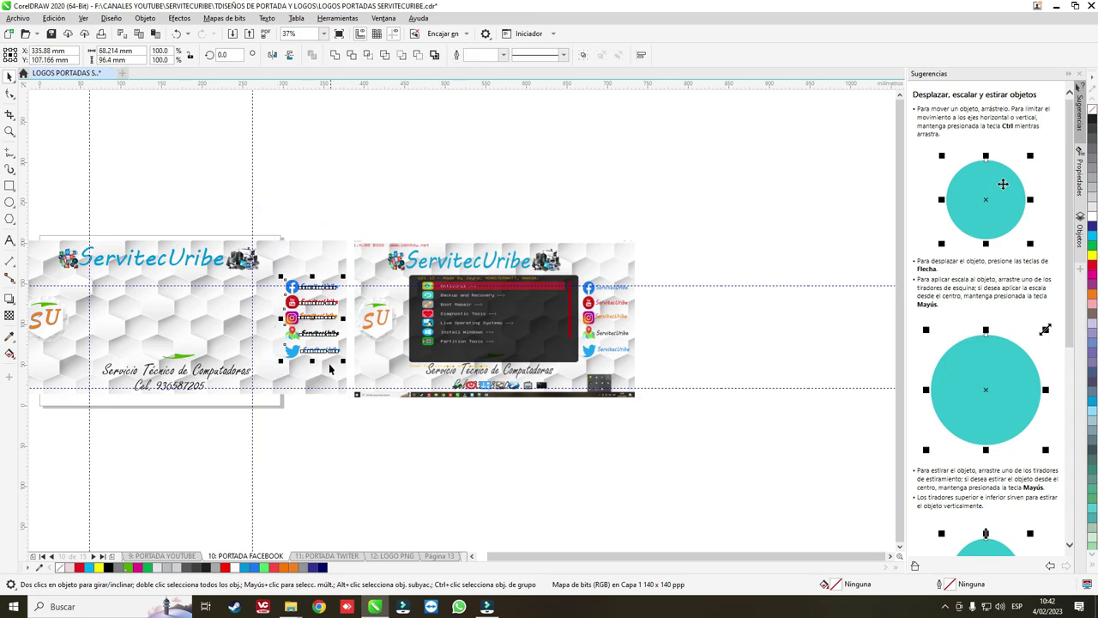
drag(282, 214, 347, 367)
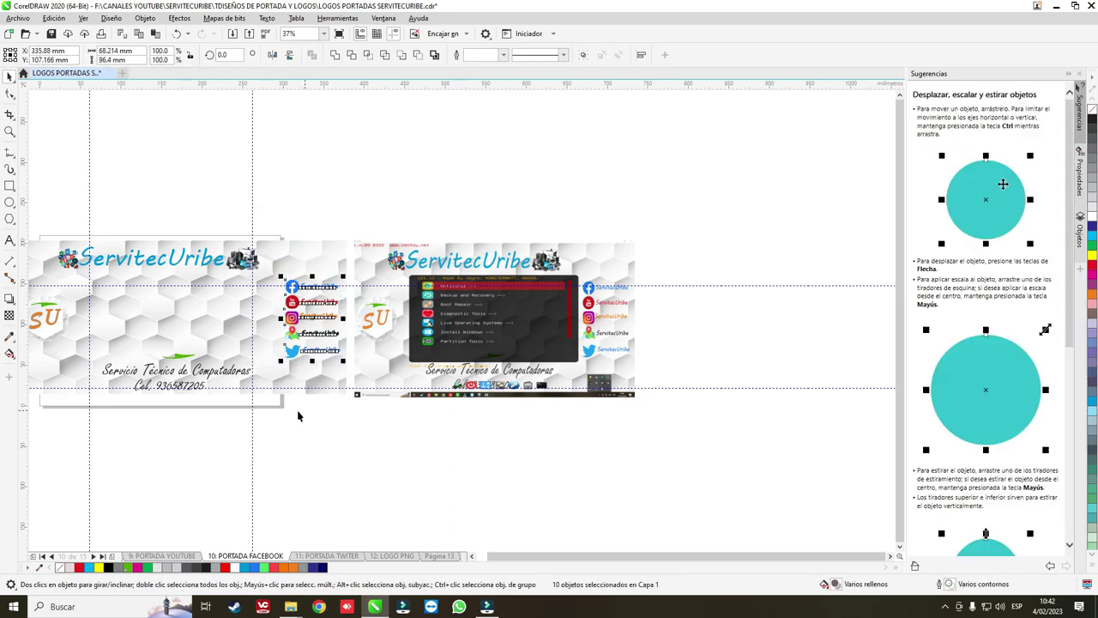
Move the ServitecUribe title with its two graphics to the right, and shift the hexagon background bitmap to the right.
click(78, 429)
drag(43, 192, 244, 292)
drag(115, 315, 182, 315)
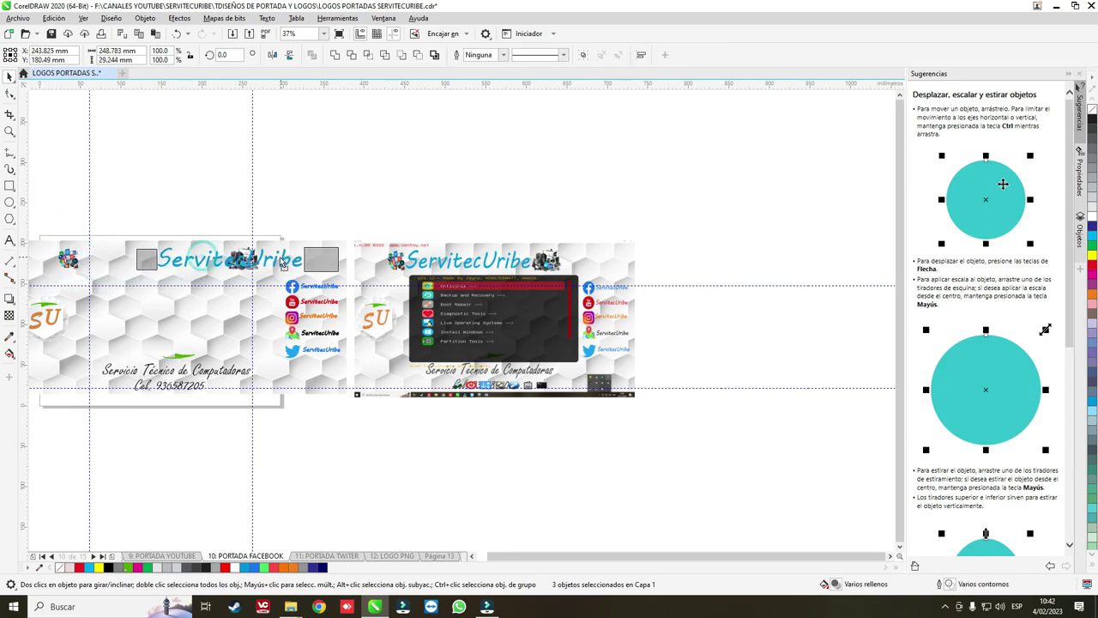
click(339, 155)
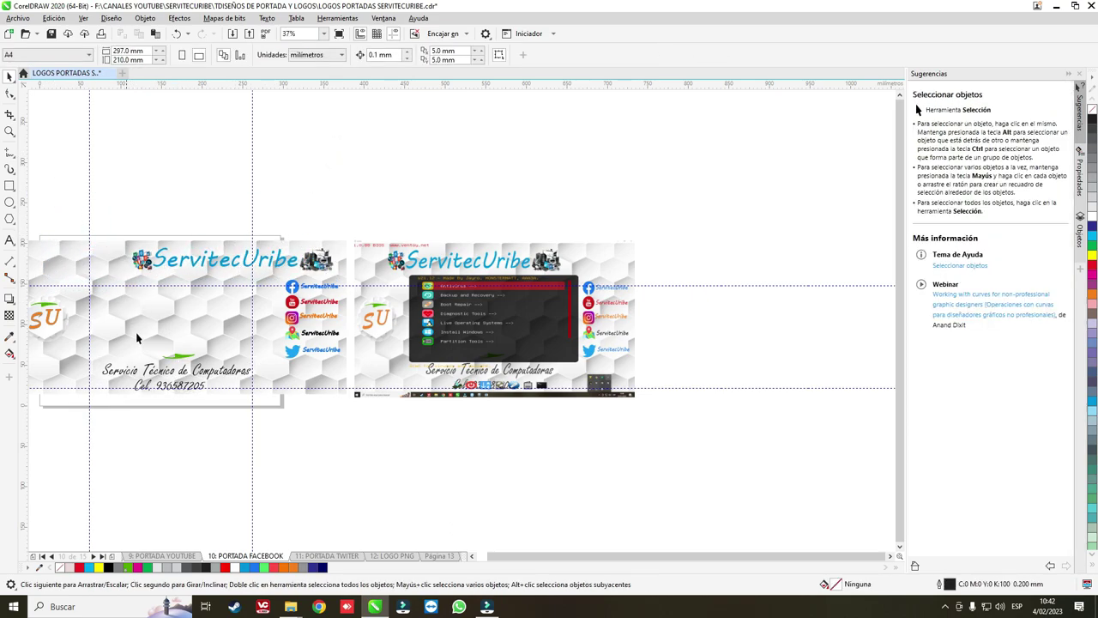
click(138, 334)
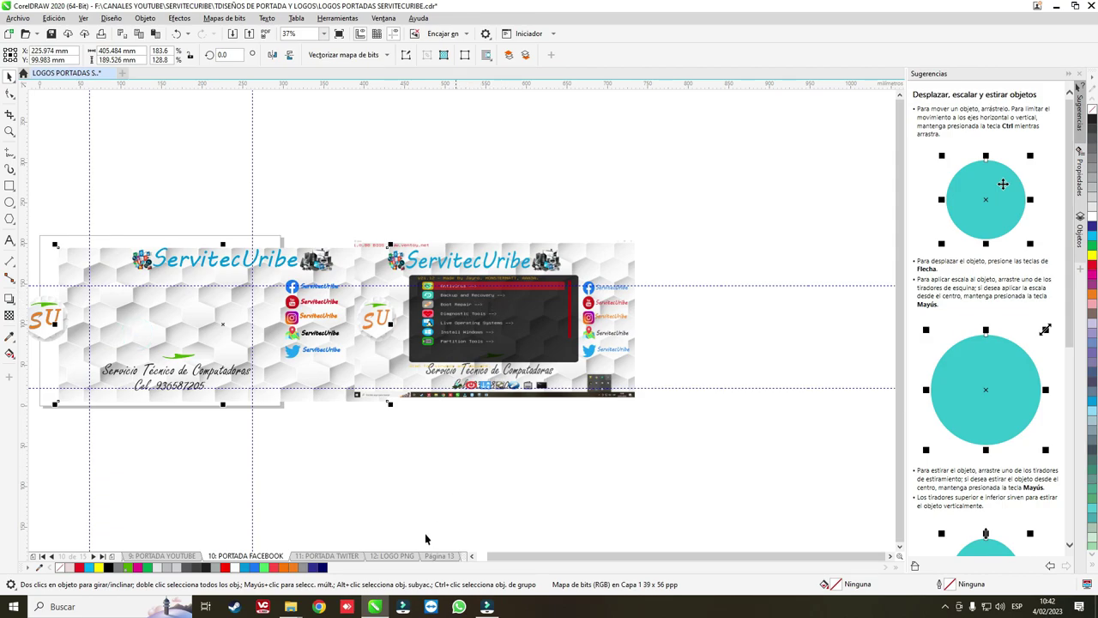
Return to the colorful background design on Página 15 and minimize CorelDRAW.
click(440, 556)
click(440, 555)
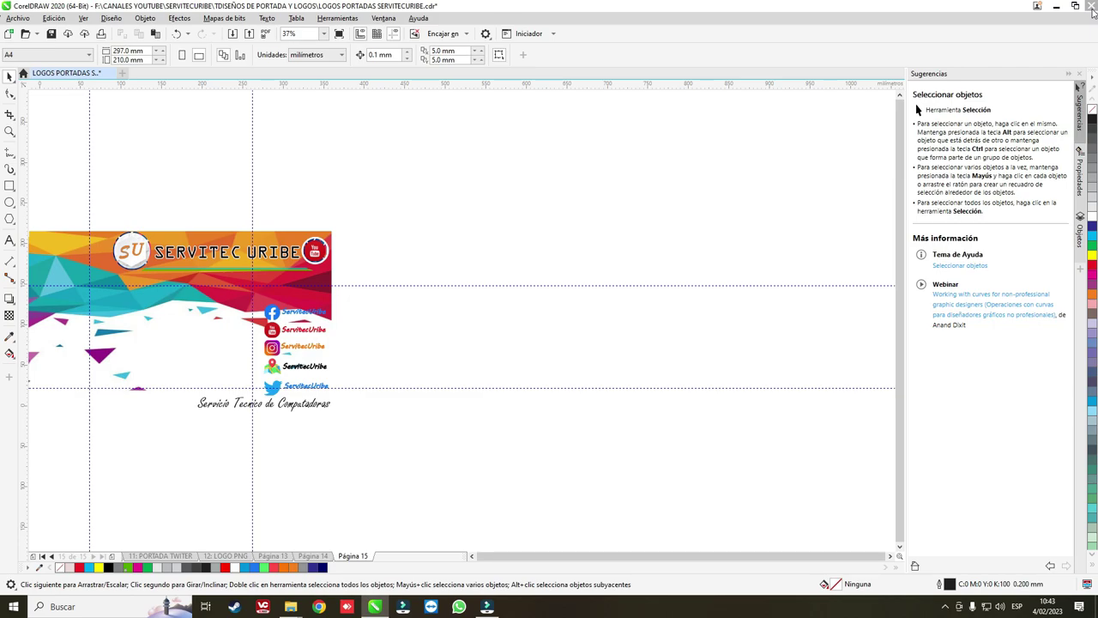
click(1056, 6)
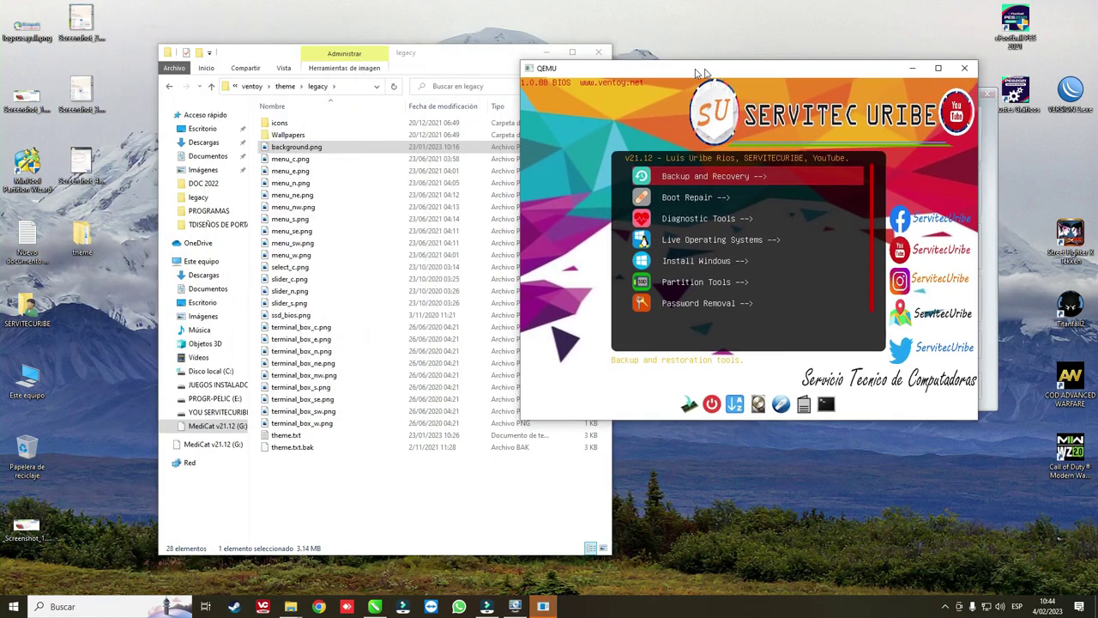
Open theme.txt from the USB's legacy folder beside the QEMU boot menu and highlight the author name in the v21.12 label.
drag(700, 64, 786, 62)
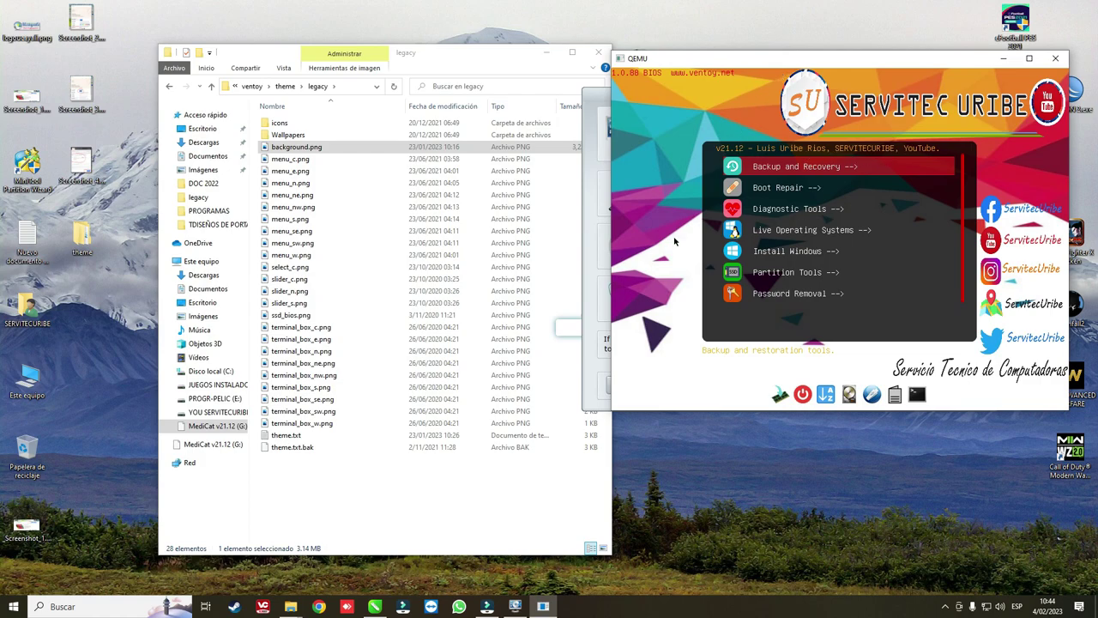
click(286, 435)
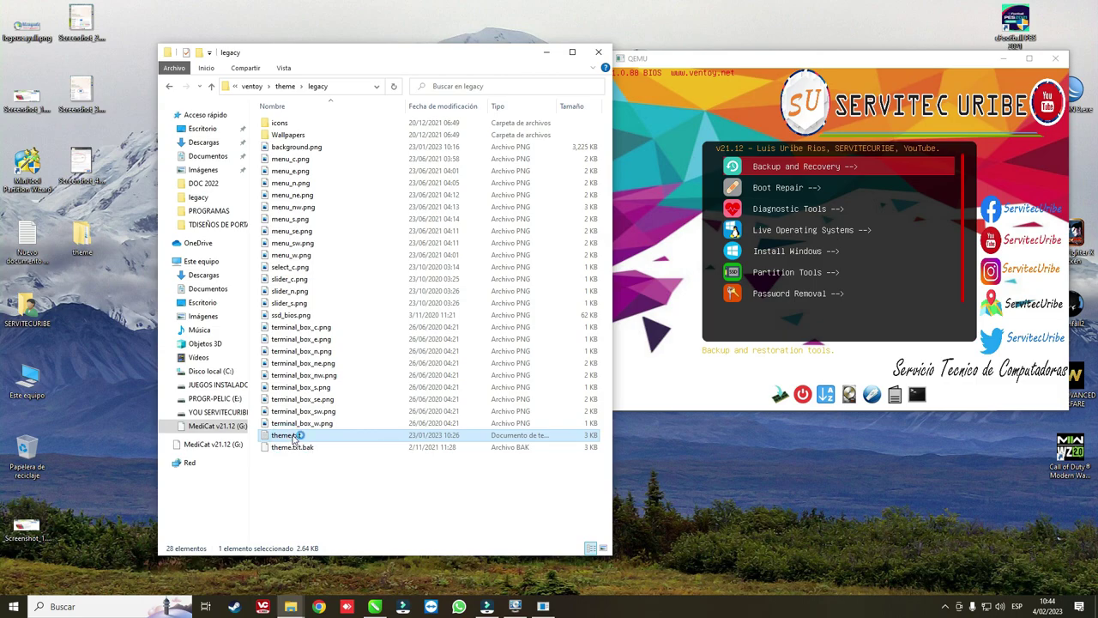
scroll(293, 332, down, 7)
scroll(294, 333, down, 3)
drag(229, 292, 298, 291)
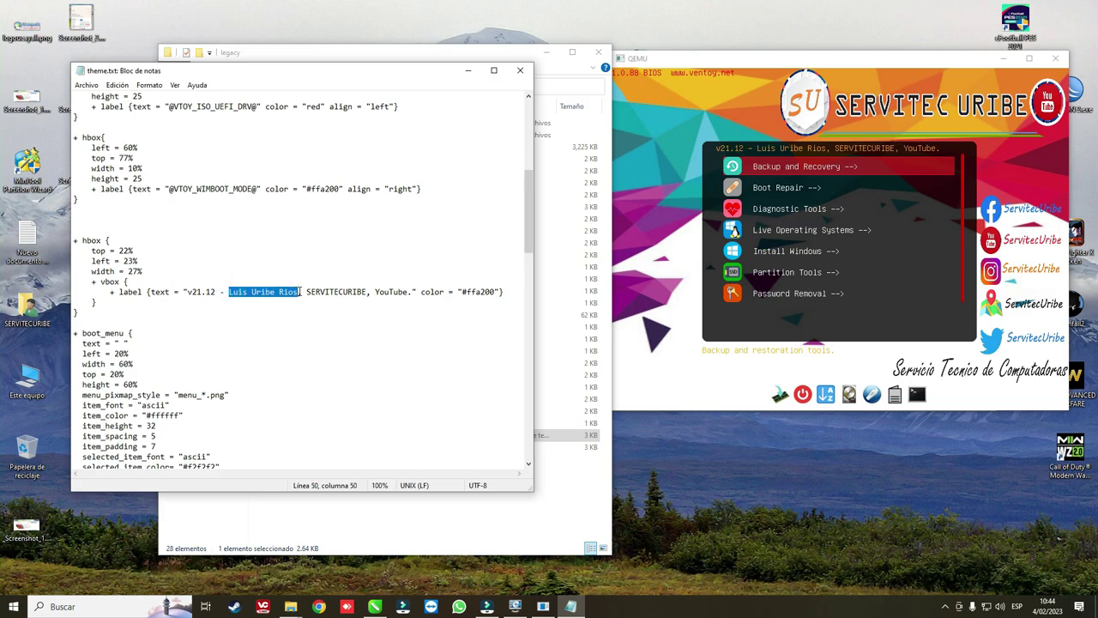
drag(386, 70, 480, 135)
Open the original theme.txt from MediCat.USB.v21.12.zip > ventoy > theme > legacy and place it beside the customized copy at the v21.12 label.
click(290, 606)
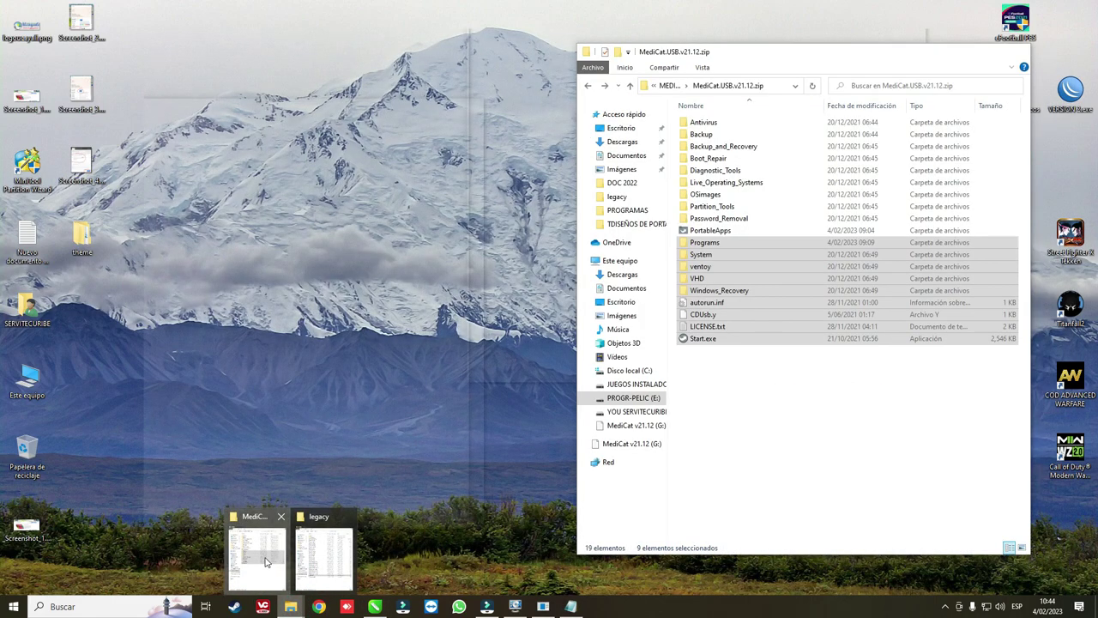
click(262, 557)
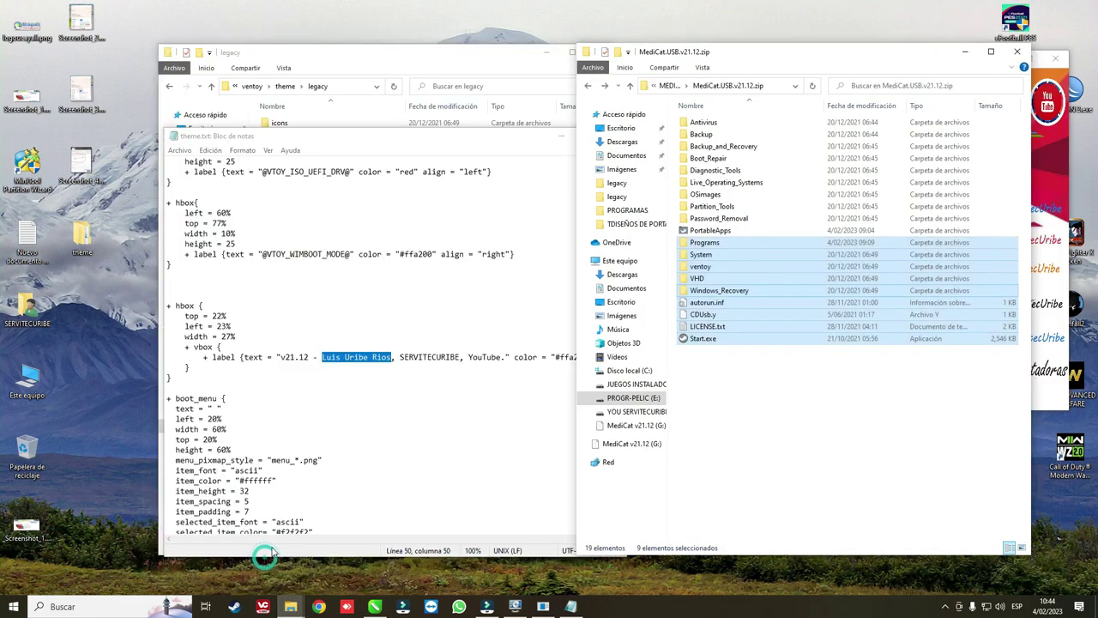
click(773, 87)
double_click(728, 339)
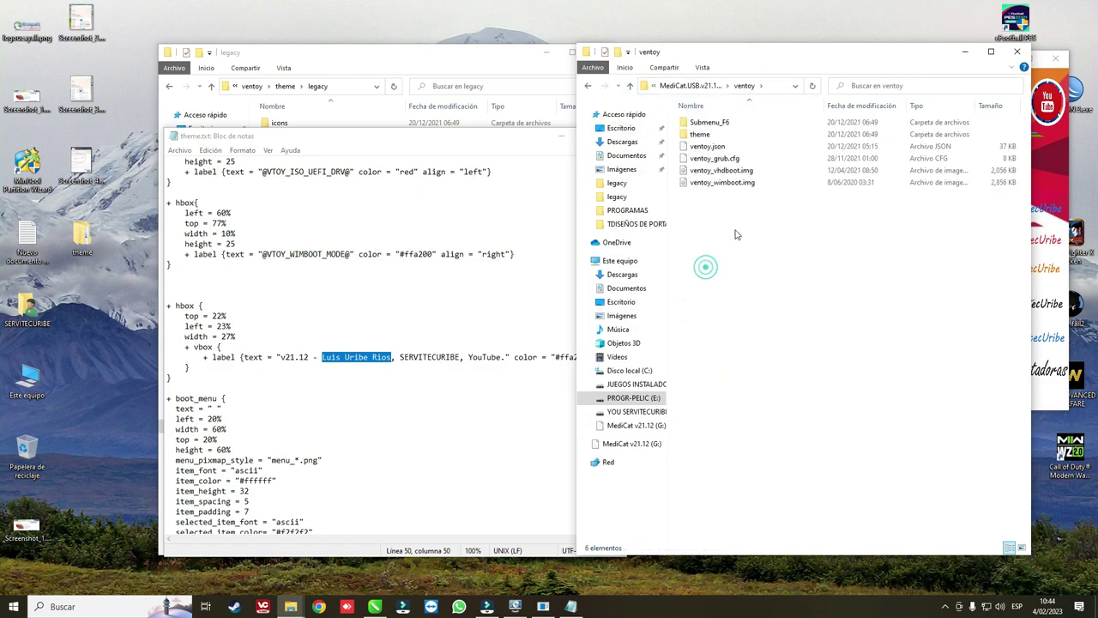
click(701, 137)
double_click(711, 135)
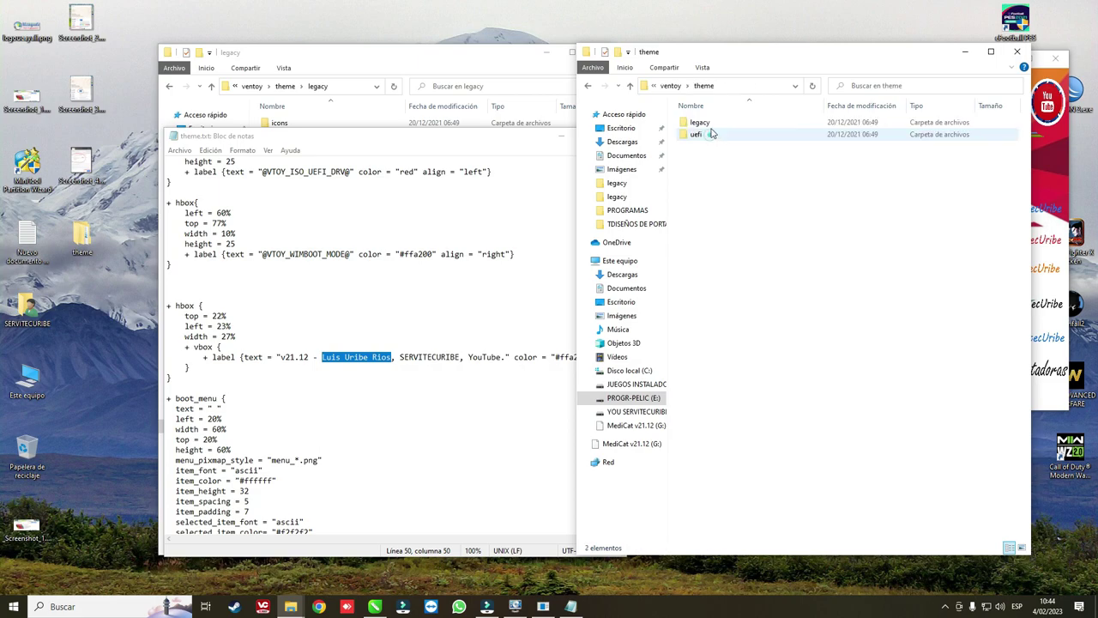
double_click(708, 134)
double_click(776, 487)
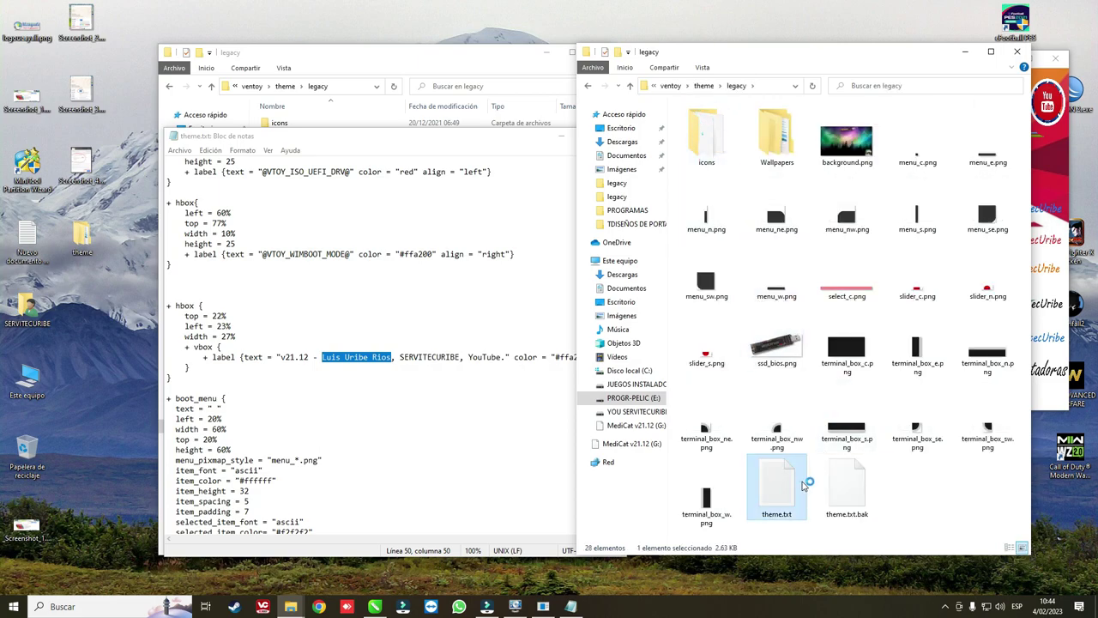
scroll(400, 353, down, 8)
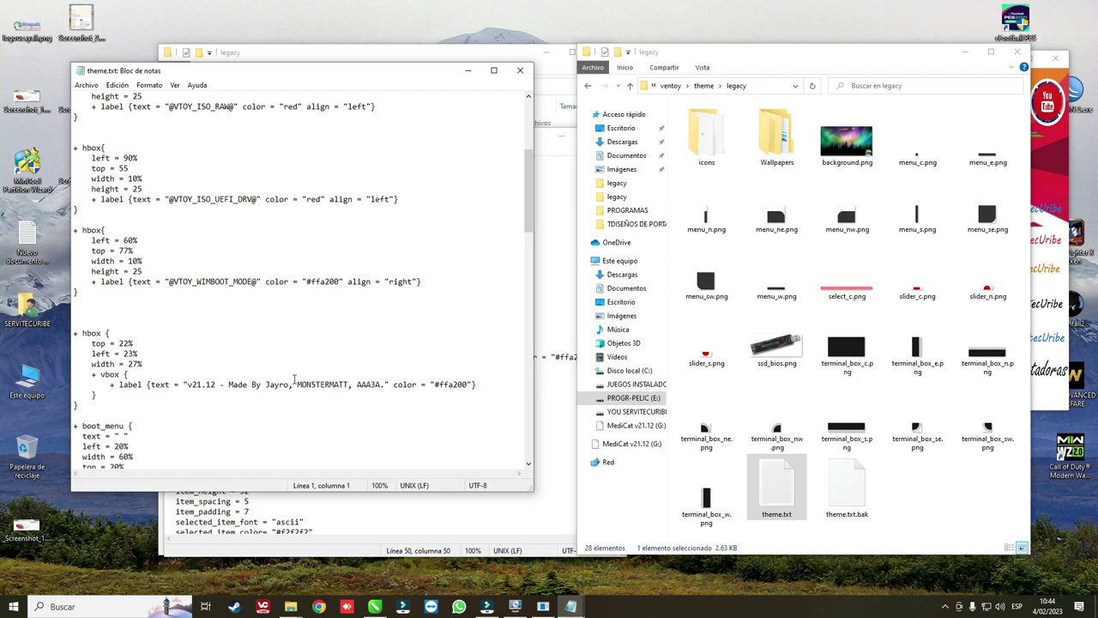
drag(314, 76, 869, 58)
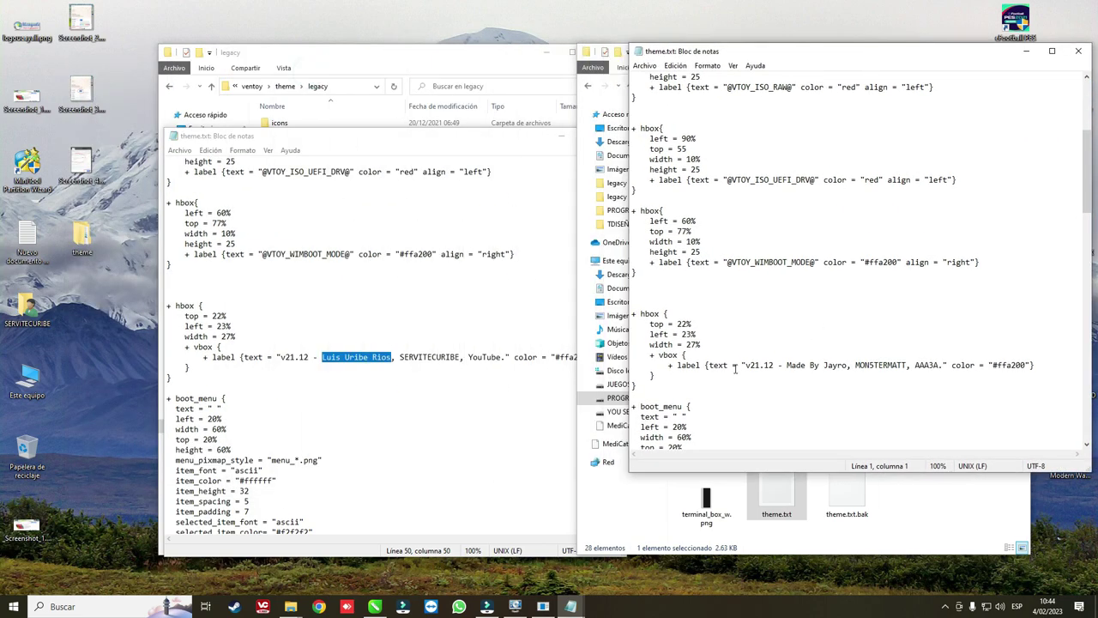
Compare the credits in the v21.12 label of both theme.txt files part by part, and close both files.
drag(794, 365, 845, 366)
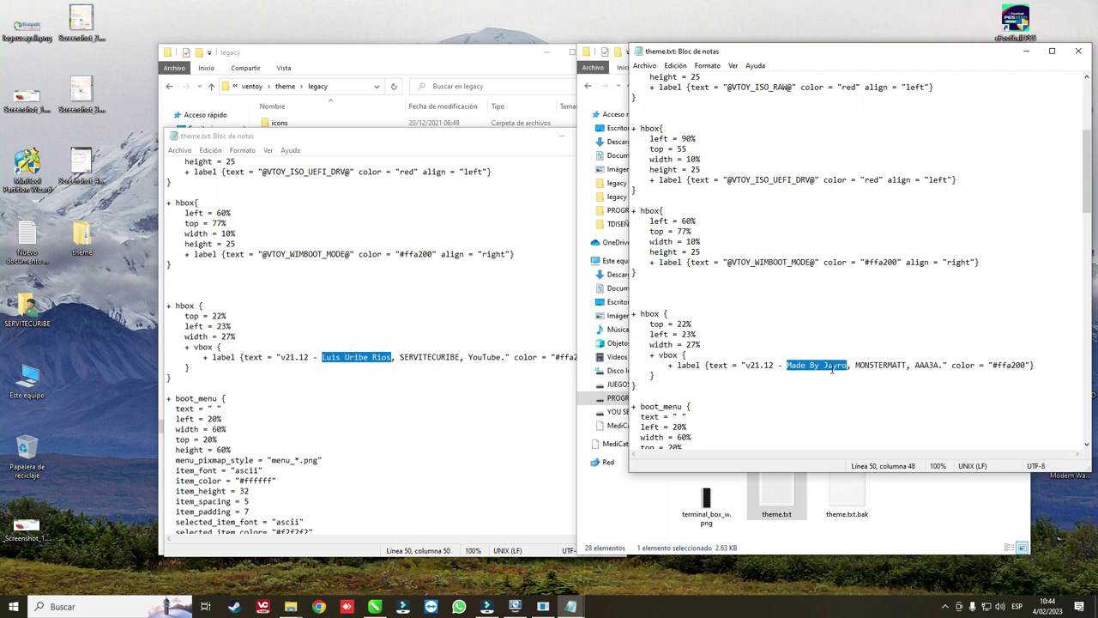
double_click(856, 365)
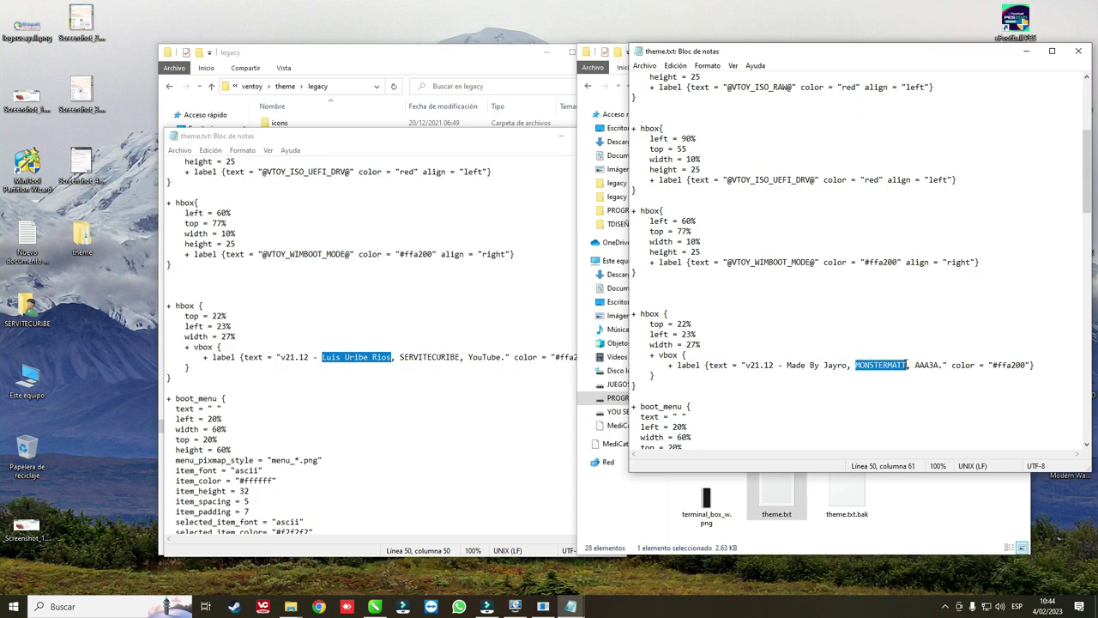
click(447, 364)
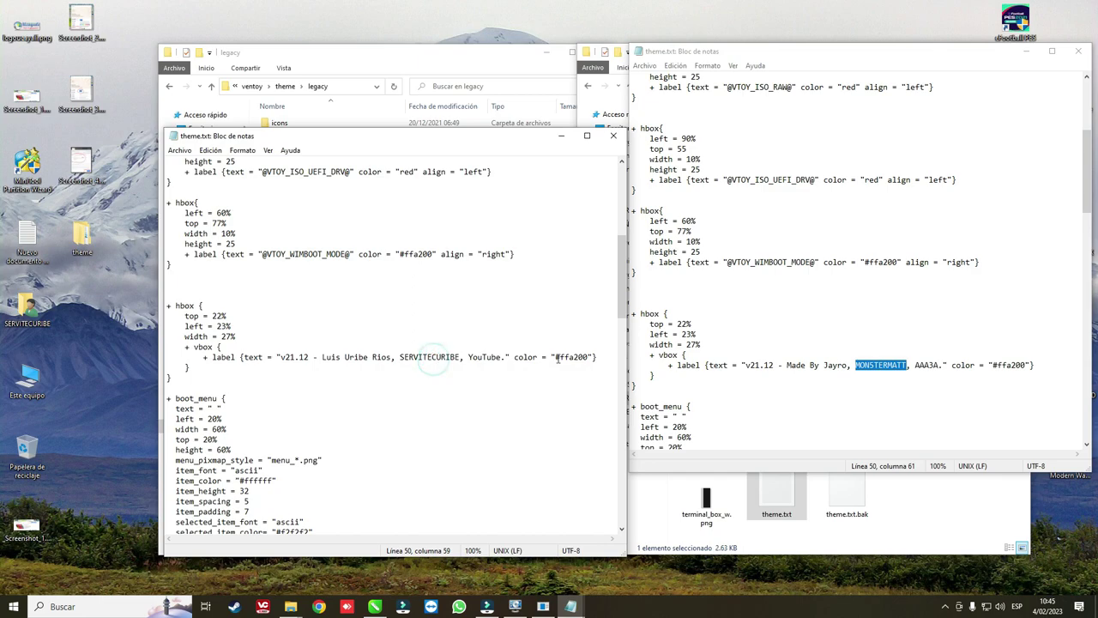
double_click(918, 366)
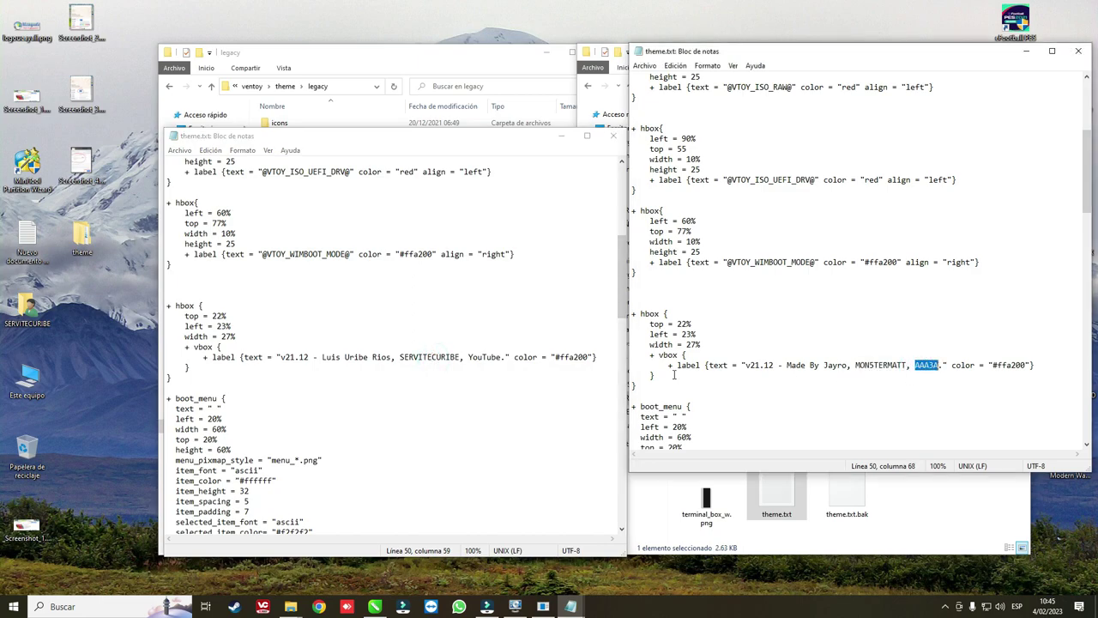
drag(470, 360, 504, 359)
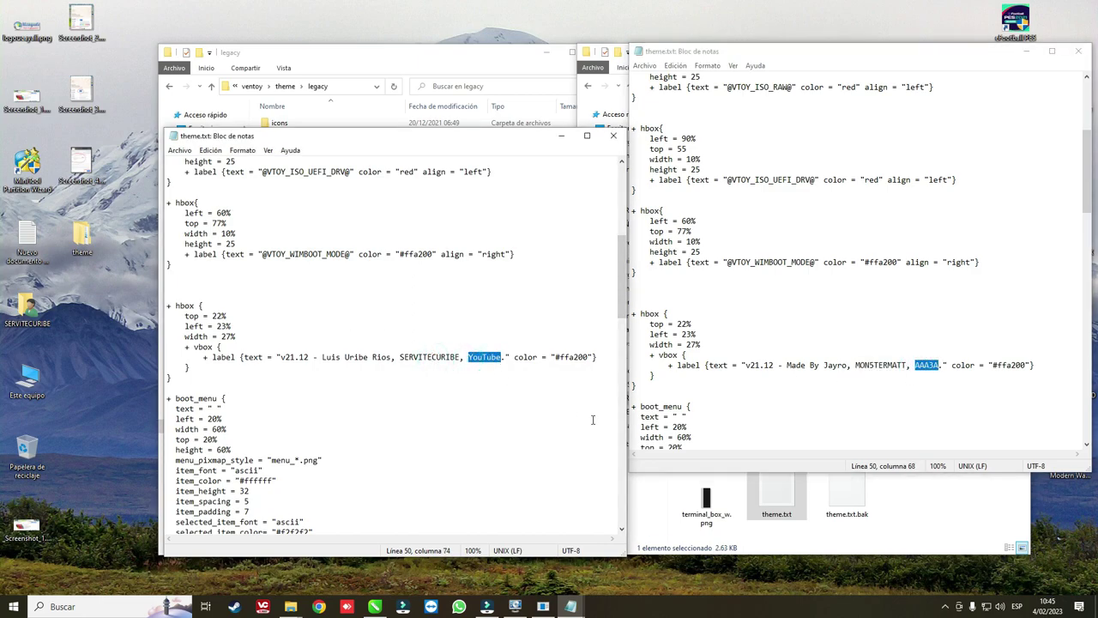
click(1078, 52)
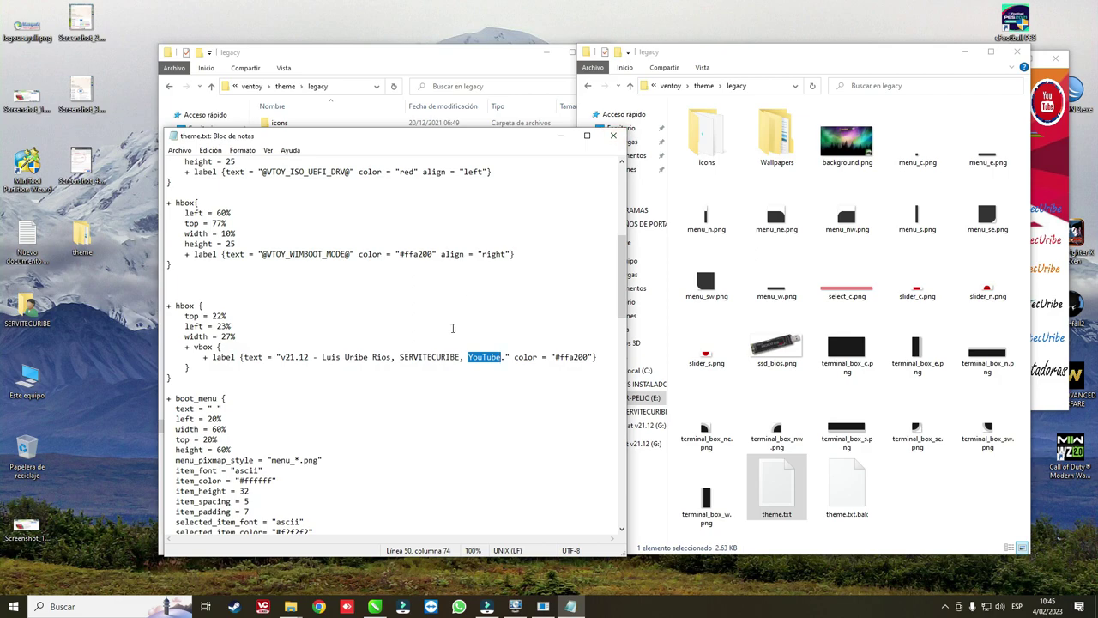
click(612, 137)
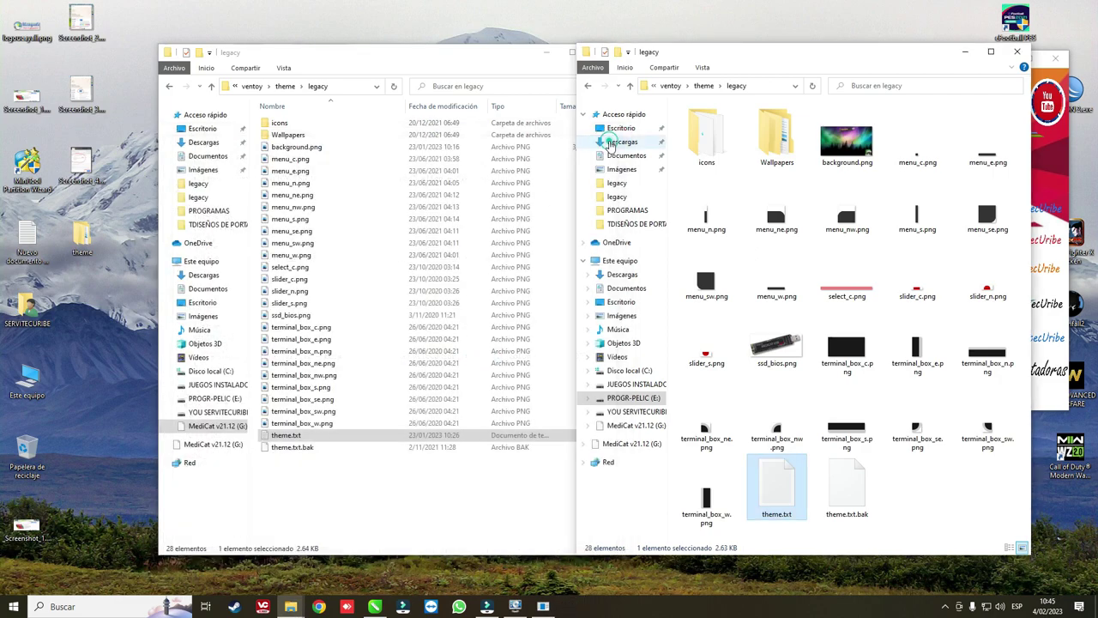
Open the uefi folder under ventoy > theme on the USB and permanently delete backgroundxx.png.
click(171, 87)
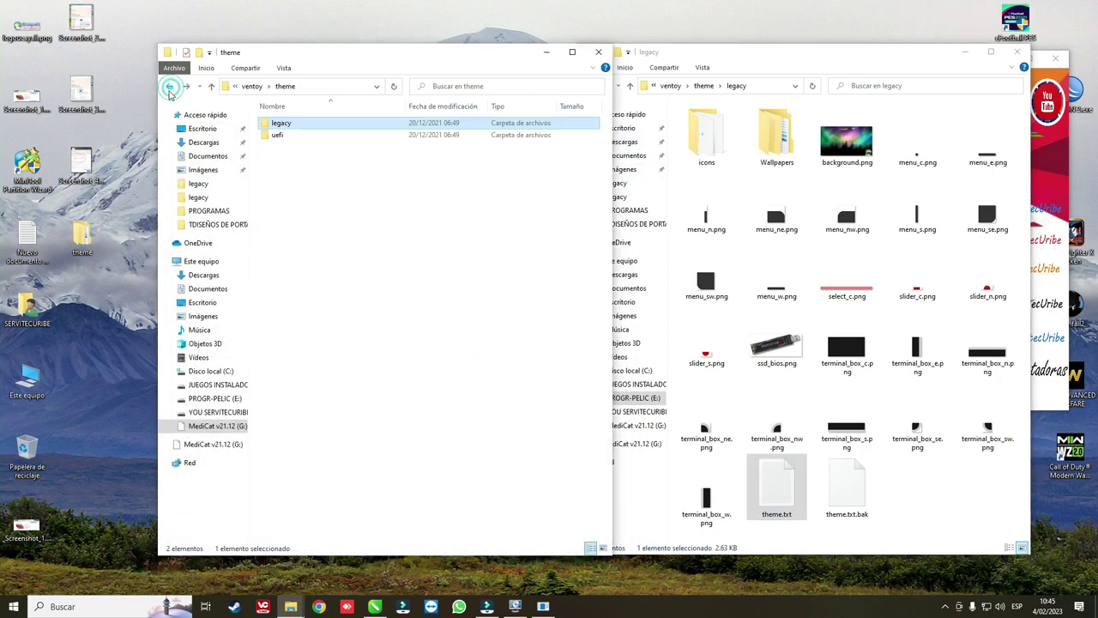
double_click(282, 140)
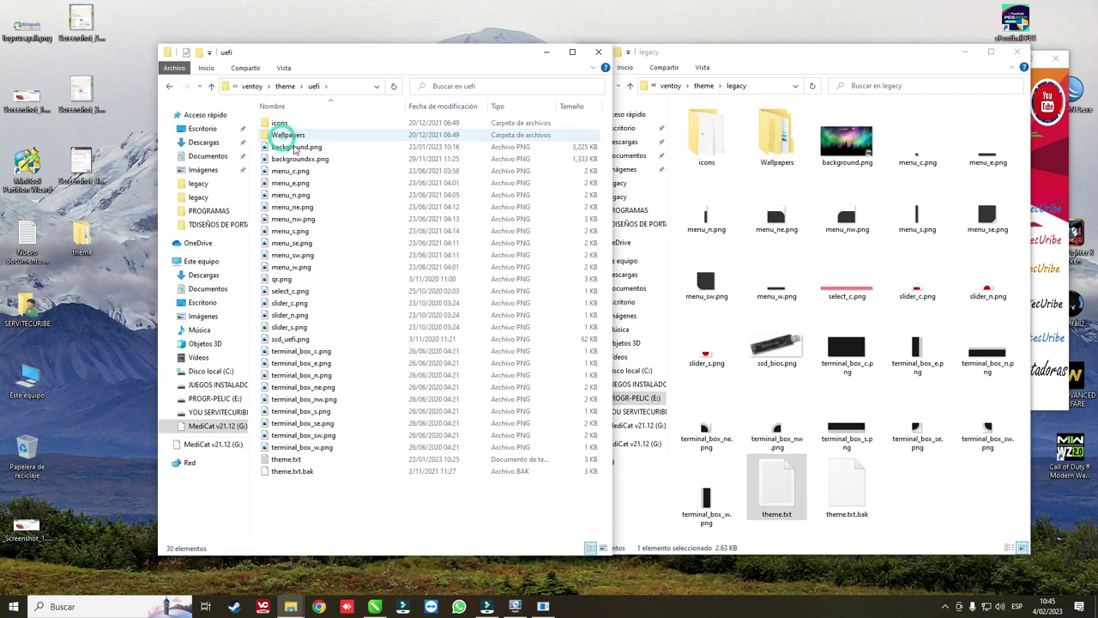
click(296, 147)
click(311, 161)
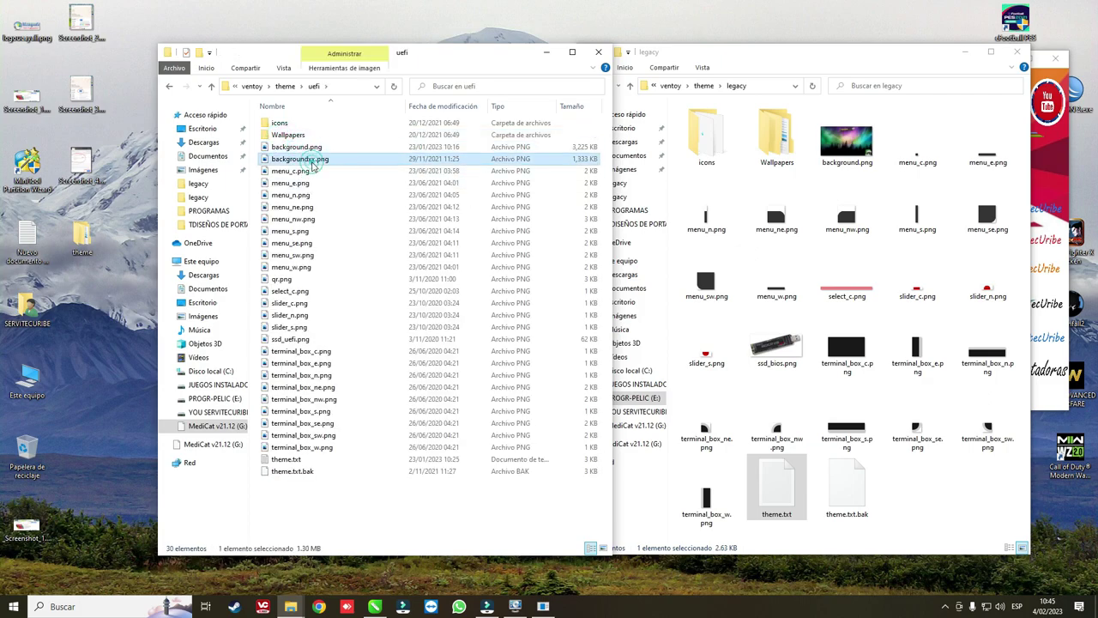
key(shift+Delete)
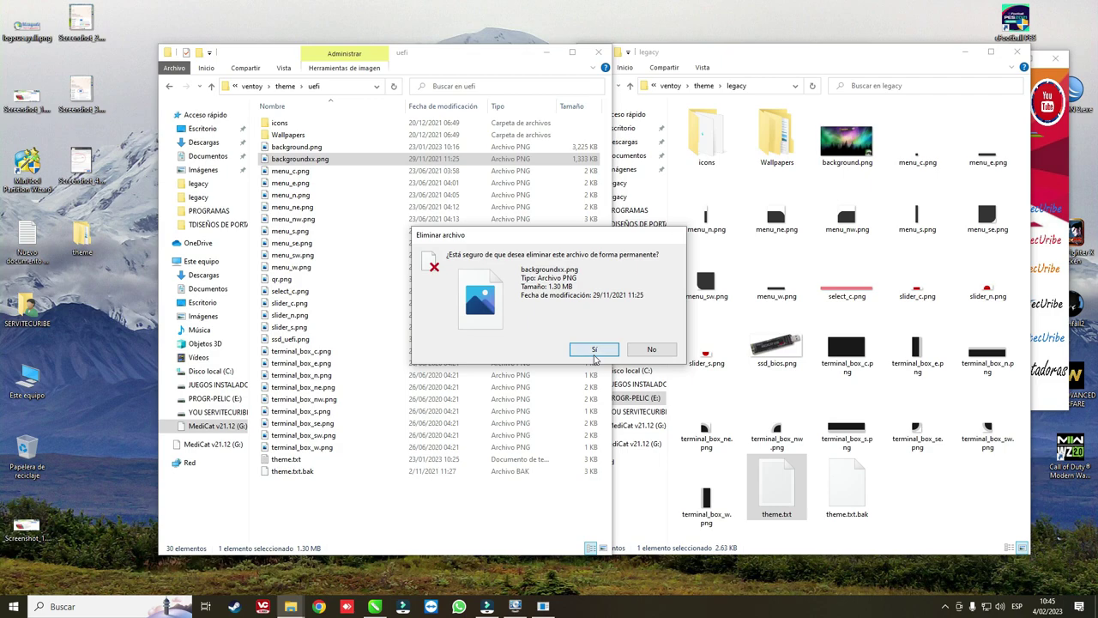
click(594, 350)
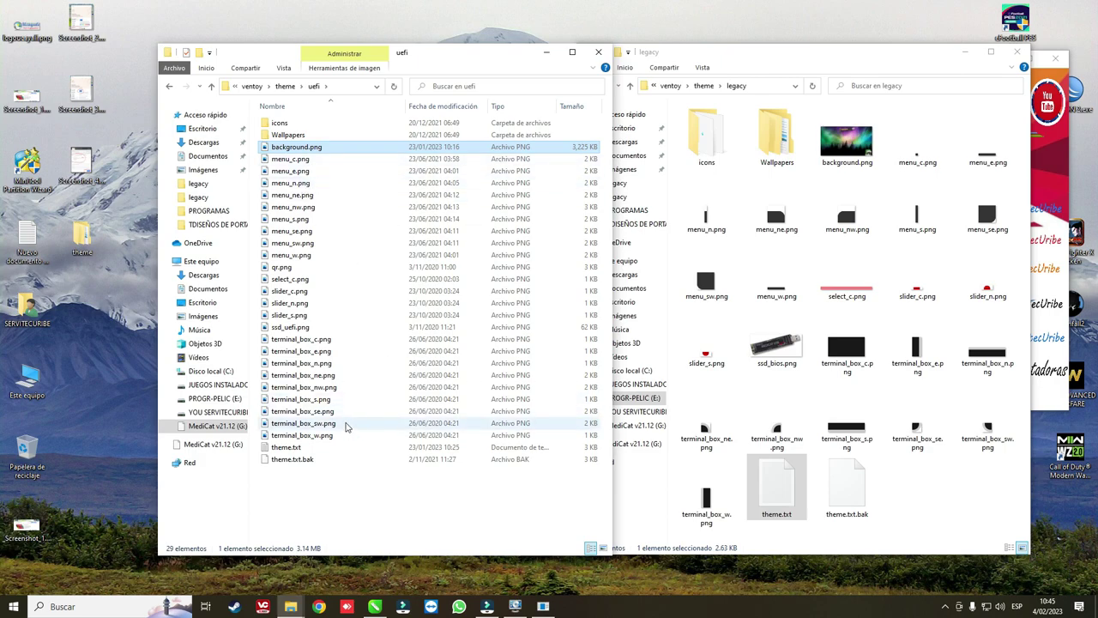
Open theme.txt from the uefi folder, examine the parts of the credit text in the v21.12 label, and close the file.
double_click(295, 447)
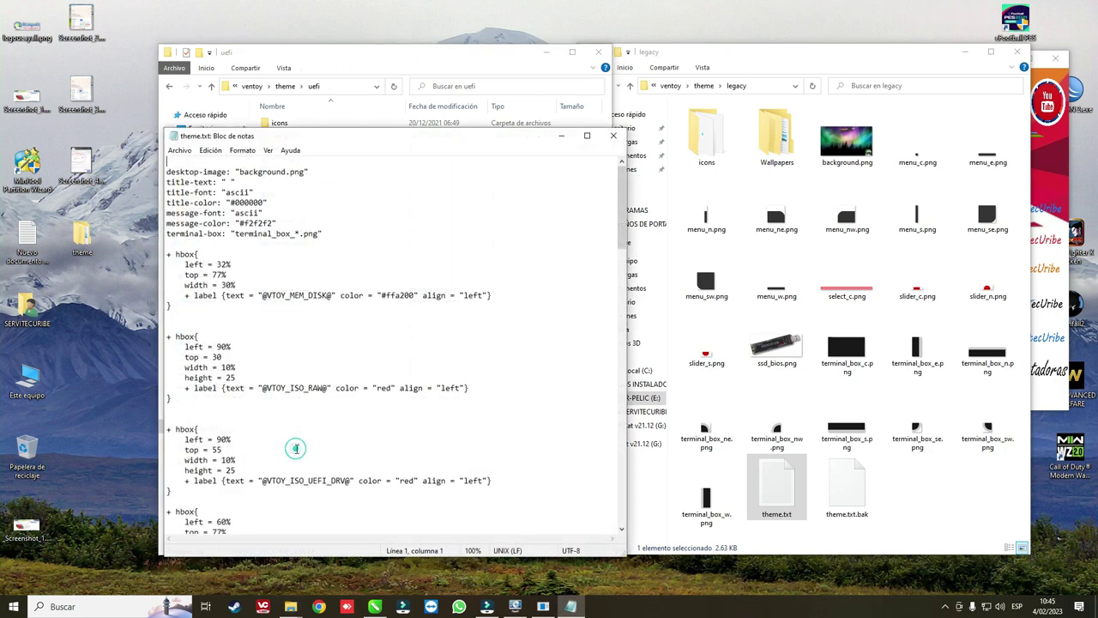
scroll(450, 403, down, 10)
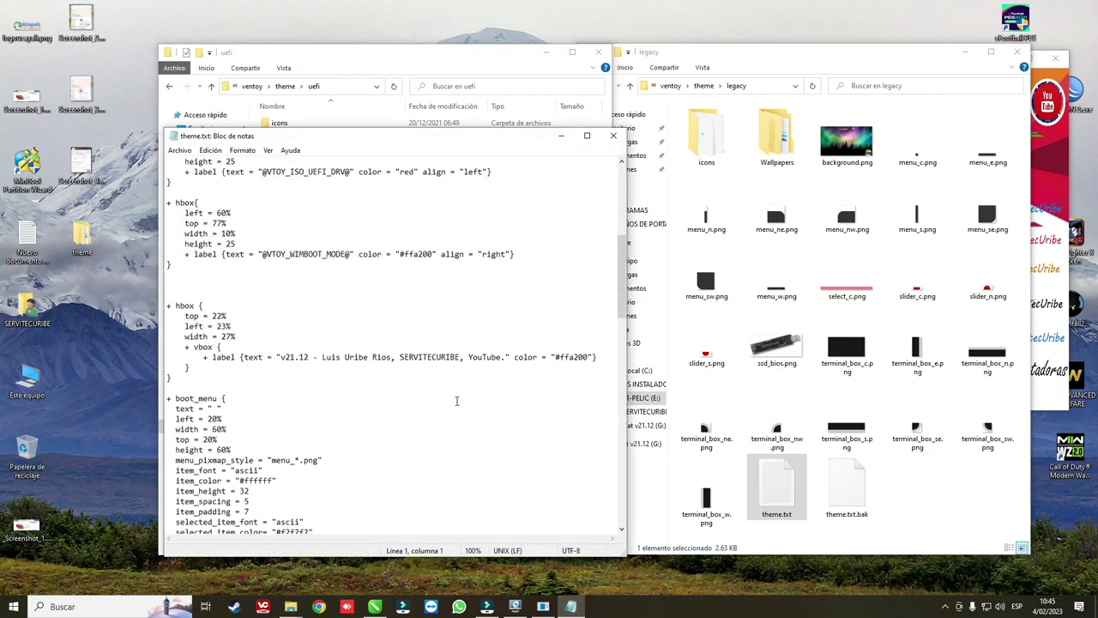
drag(322, 357, 399, 358)
click(400, 364)
double_click(457, 357)
click(481, 360)
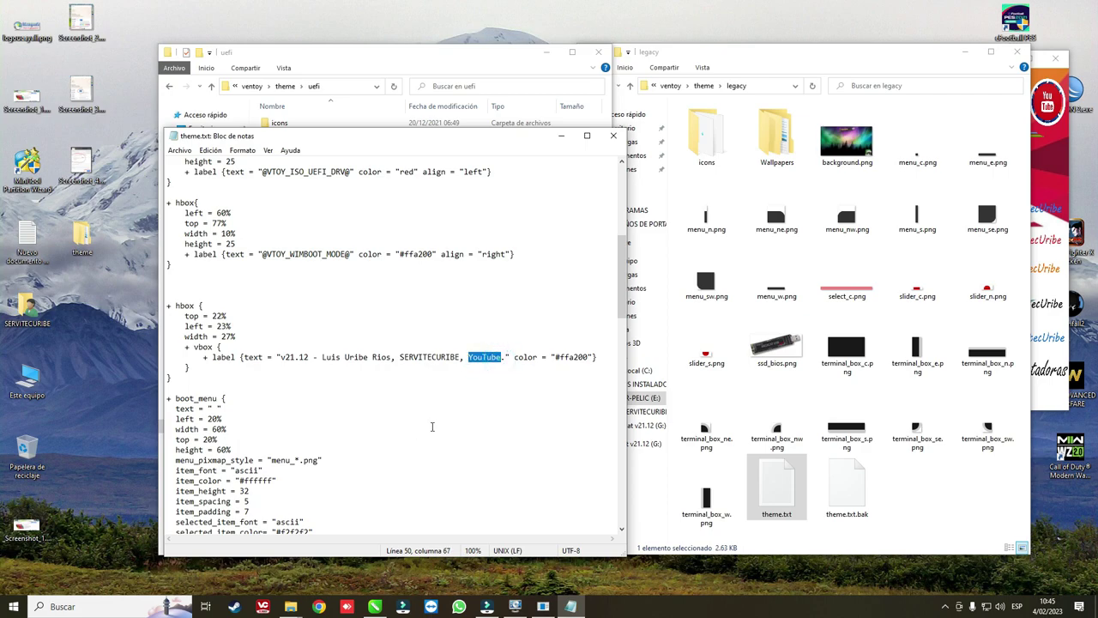
click(616, 138)
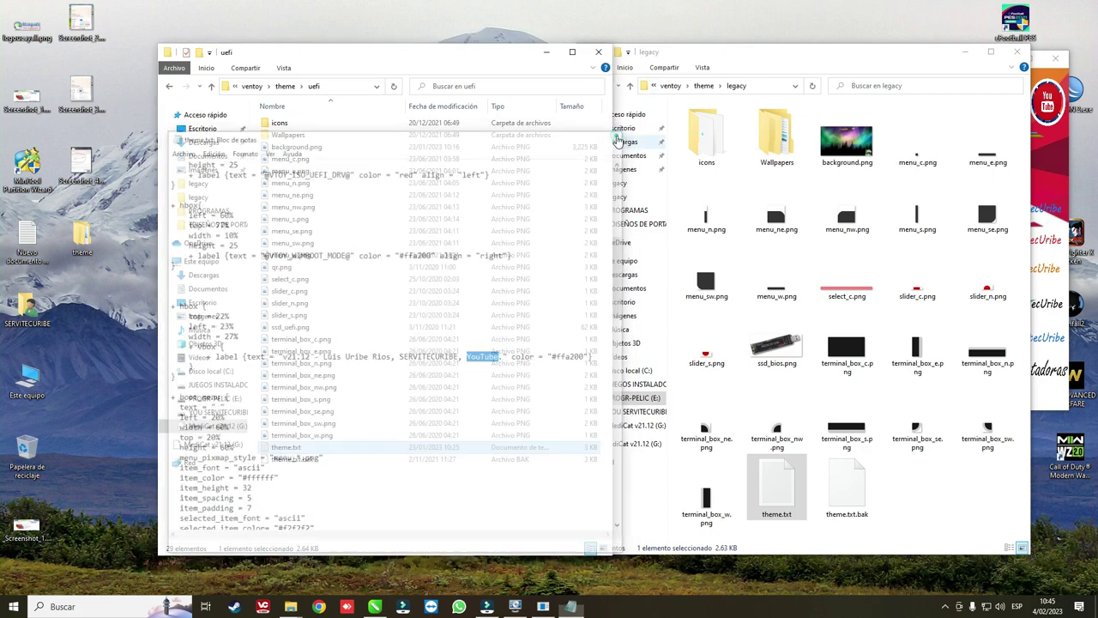
Close the legacy and uefi folder windows and move the QEMU boot menu window off MobaLiveCD's welcome text.
click(1009, 51)
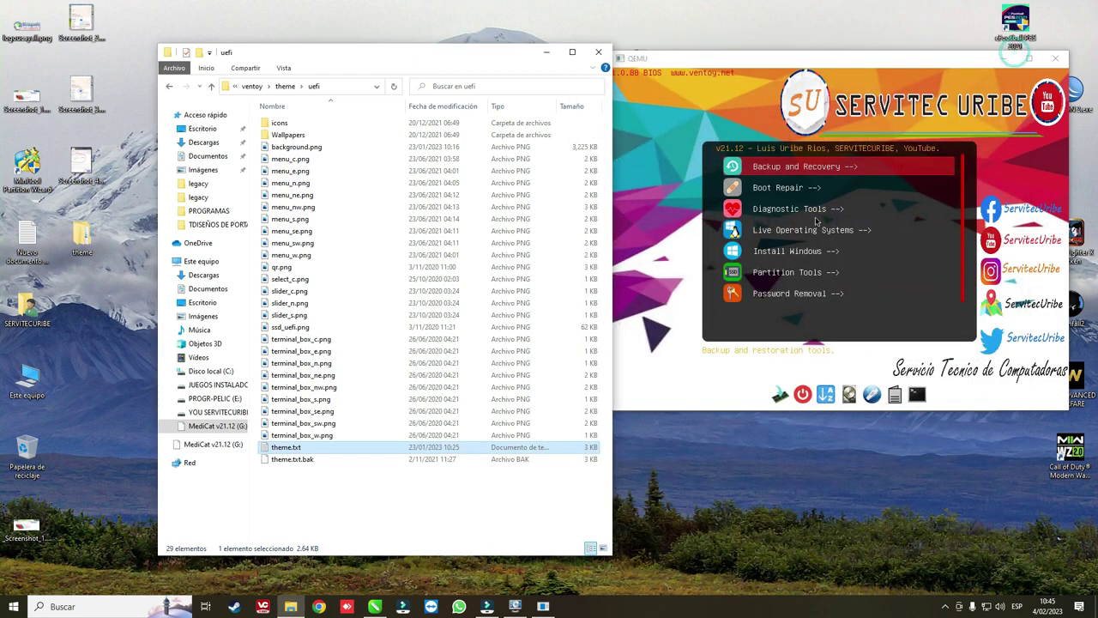
click(860, 55)
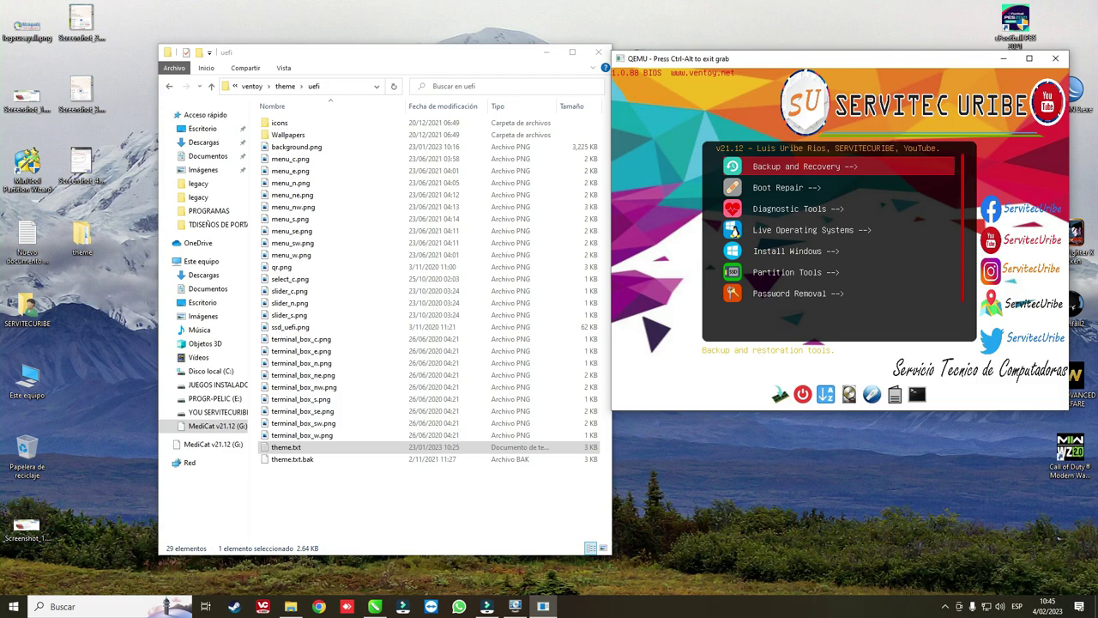
key(super)
click(616, 30)
drag(501, 57, 480, 42)
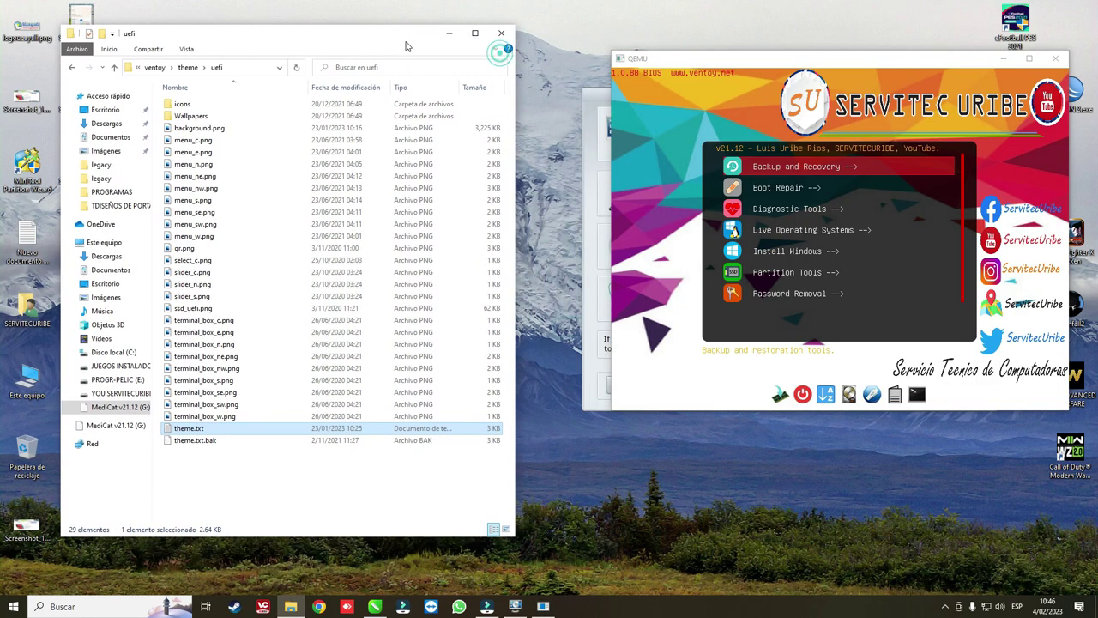
click(504, 34)
drag(693, 65, 270, 16)
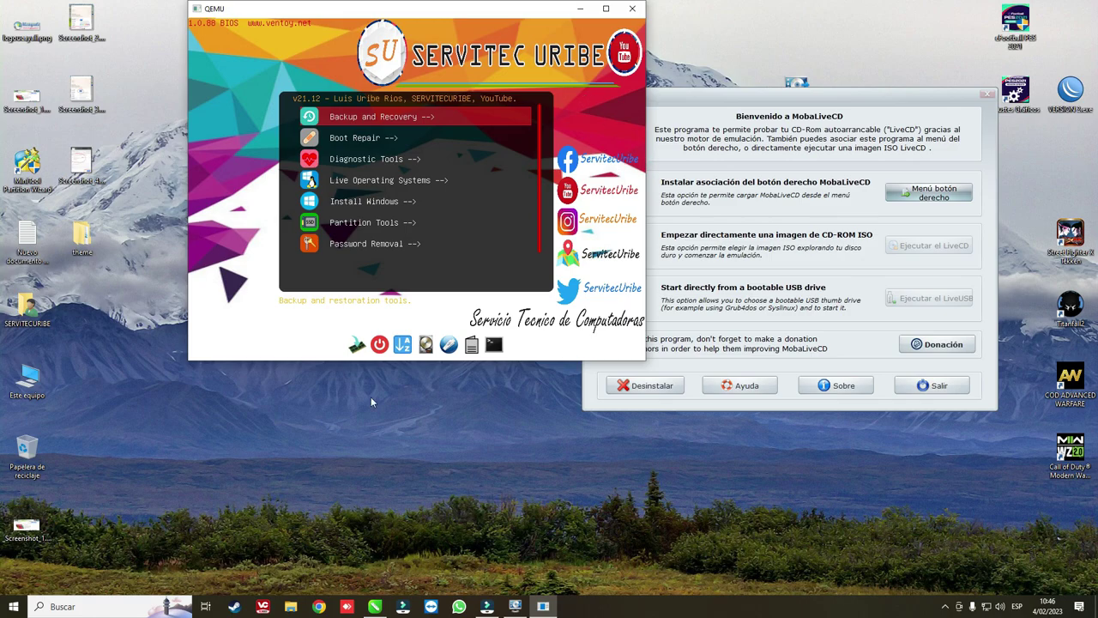
Open Backup_and_Recovery on the MediCat v21.12 (G:) drive and go through its backup and recovery tool folders.
double_click(27, 377)
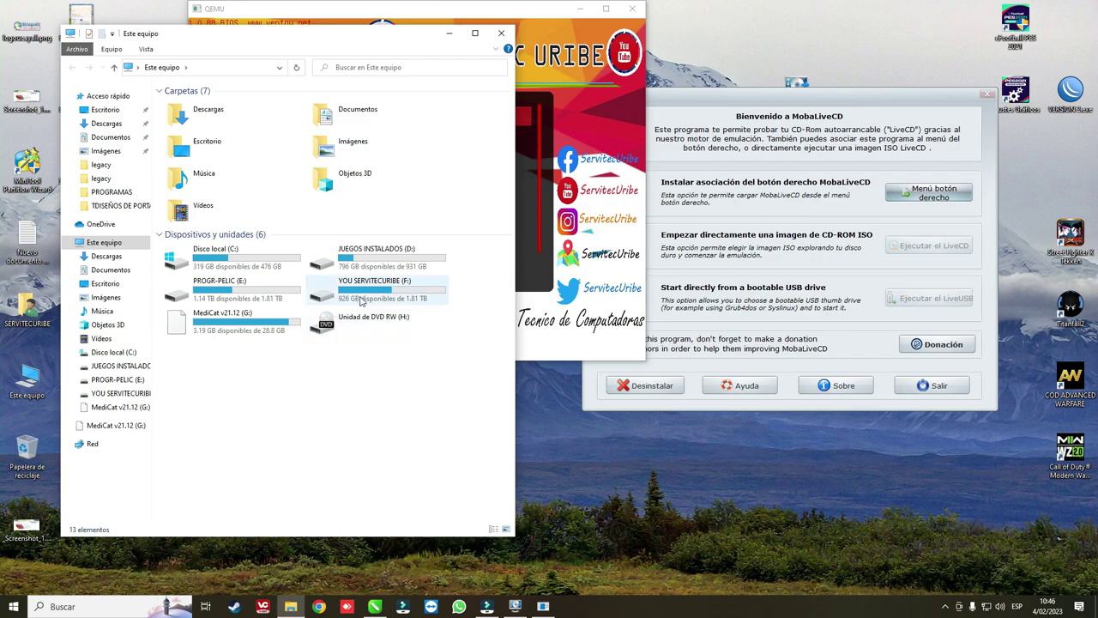
double_click(253, 319)
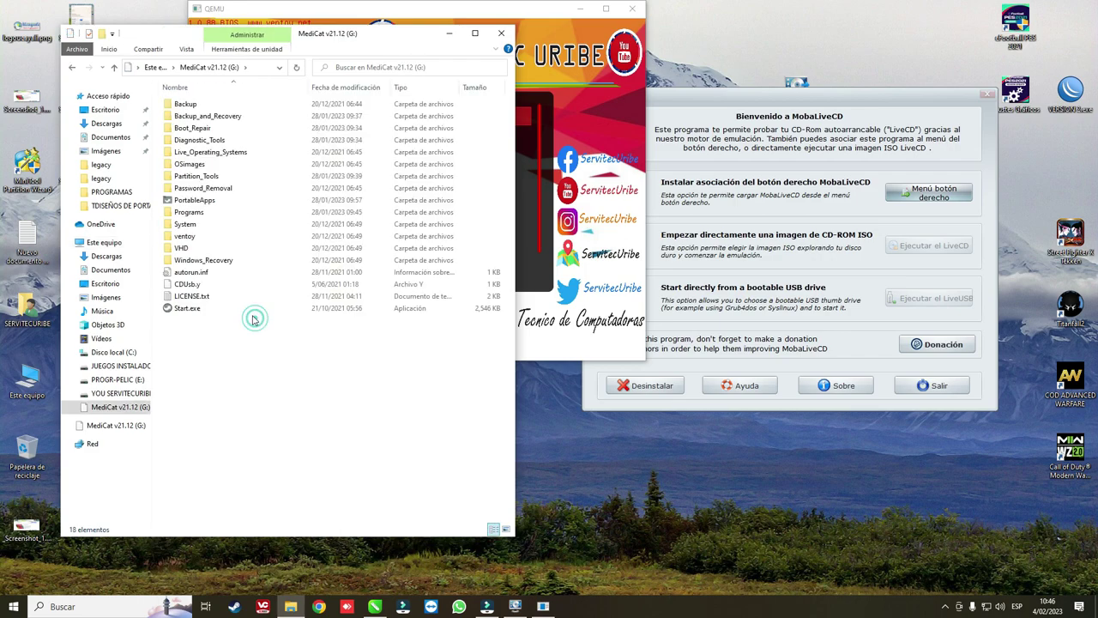
double_click(201, 116)
drag(201, 206, 202, 113)
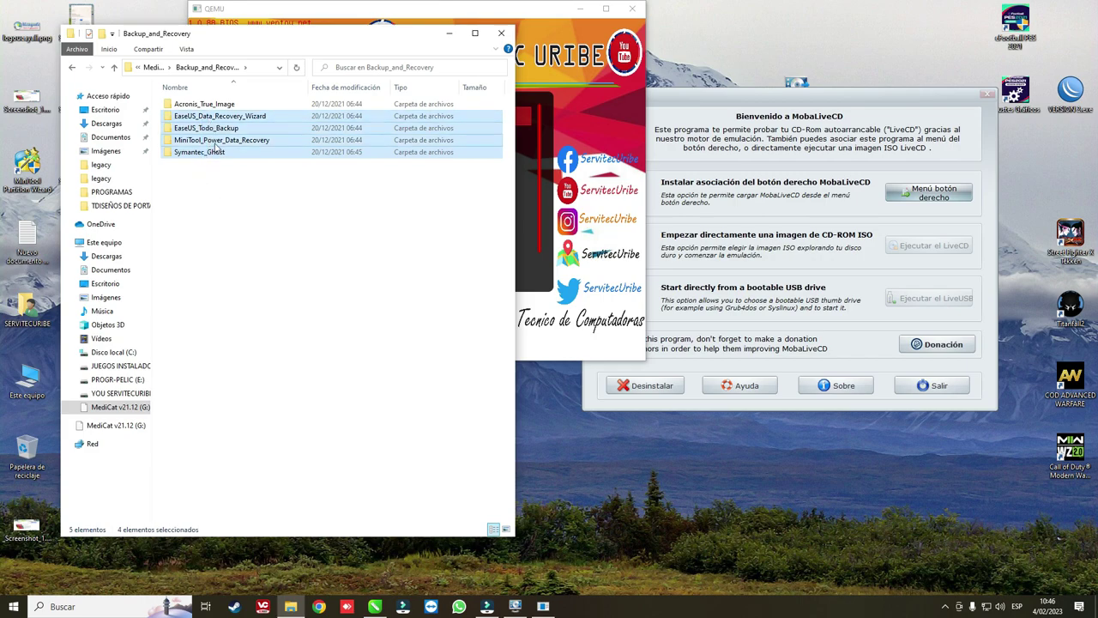
click(216, 141)
click(204, 154)
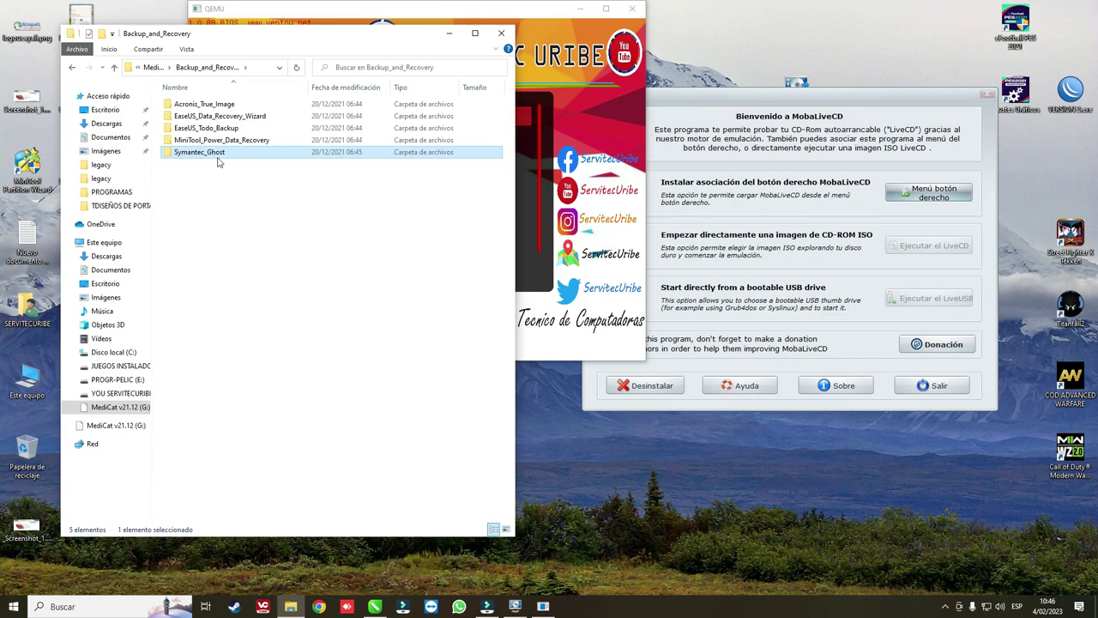
click(207, 141)
click(208, 129)
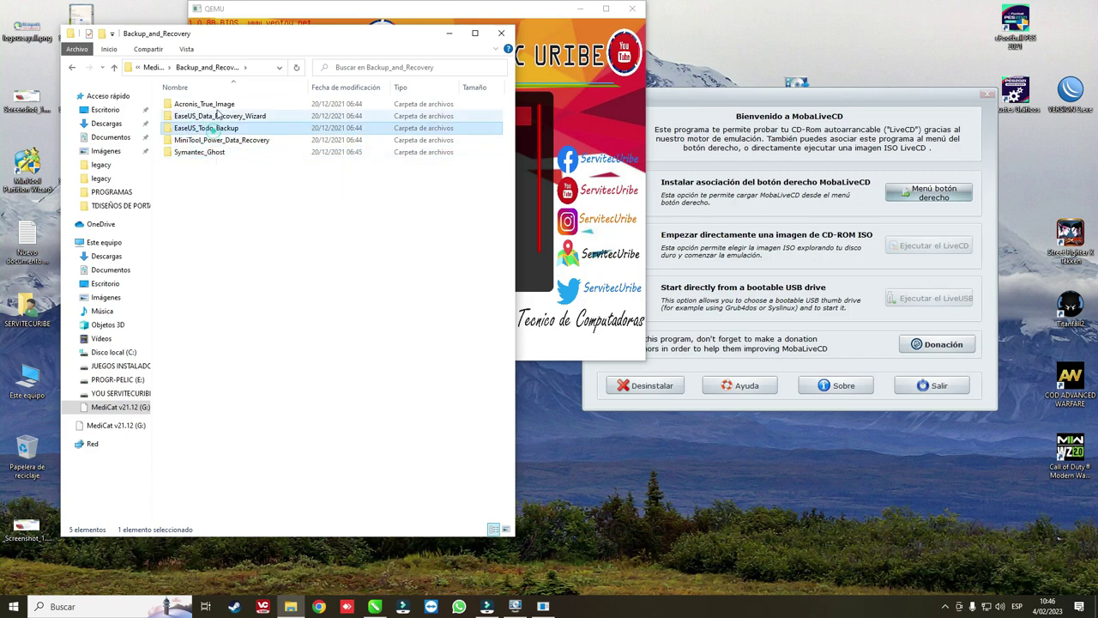
Check the combined properties of all the tool folders in Backup_and_Recovery.
key(ctrl+a)
right_click(226, 113)
click(264, 387)
click(427, 118)
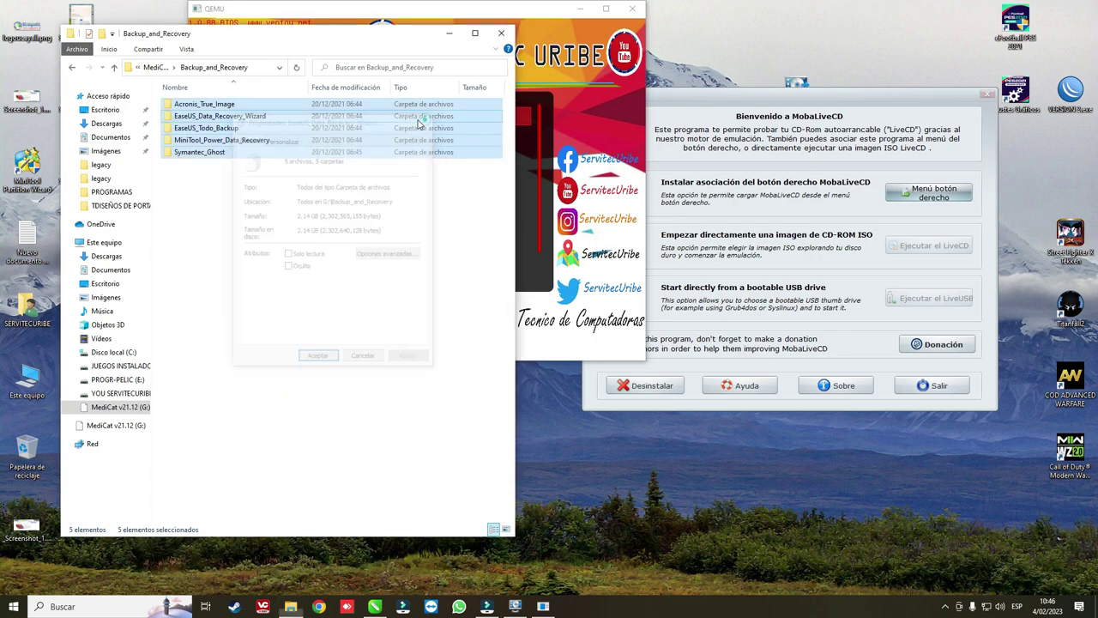
Check the properties of Partition_Tools, go through the partitioning tool folders inside it, and return to the drive root.
click(72, 67)
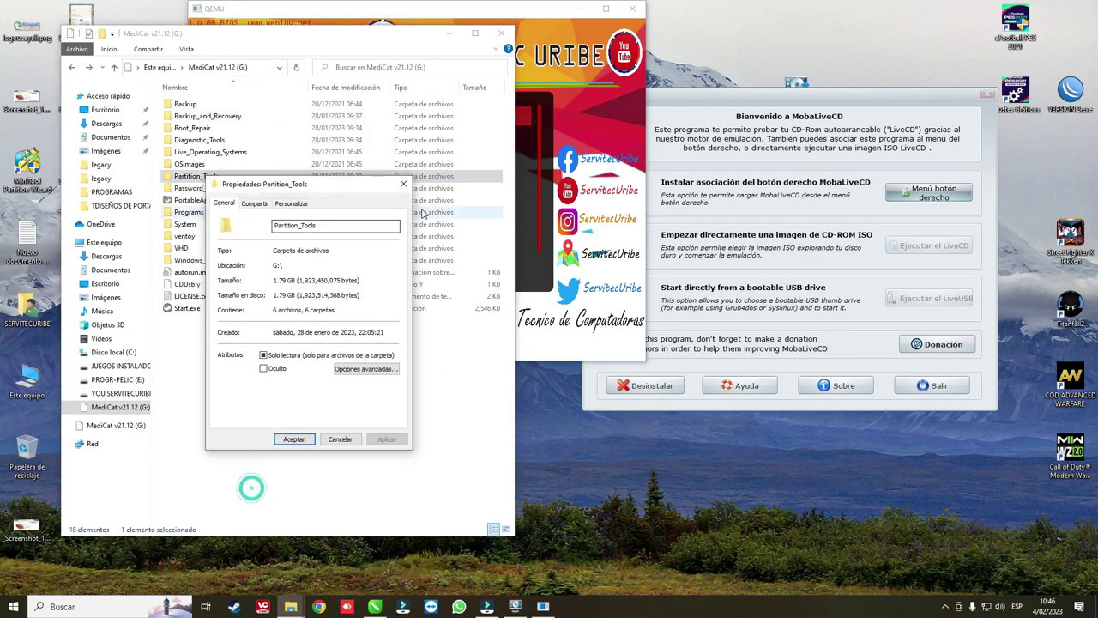
click(403, 184)
double_click(189, 178)
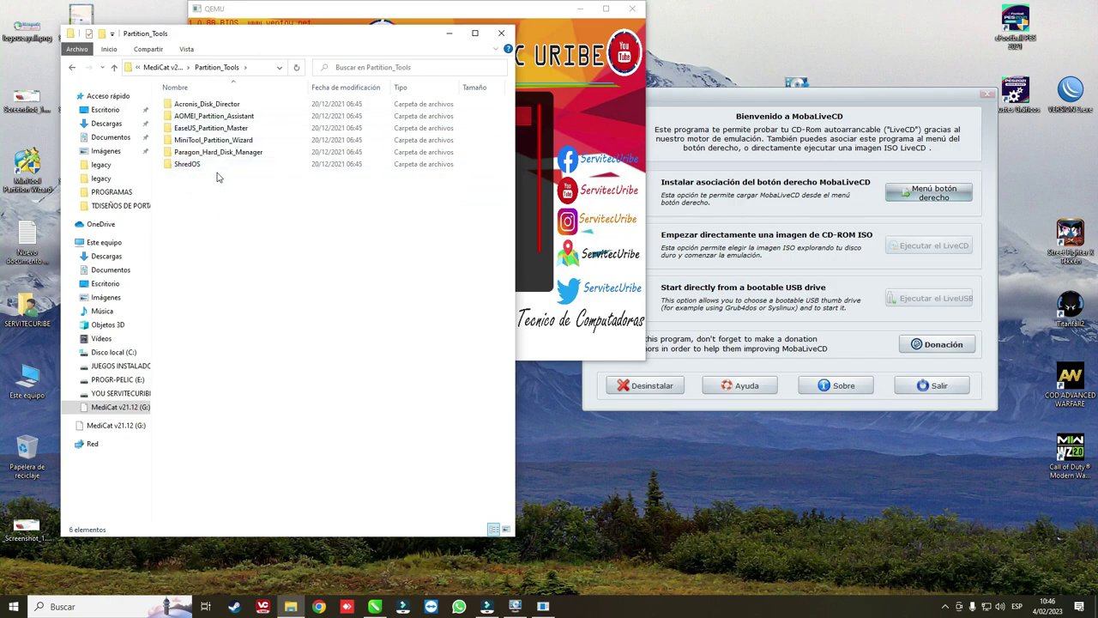
click(214, 140)
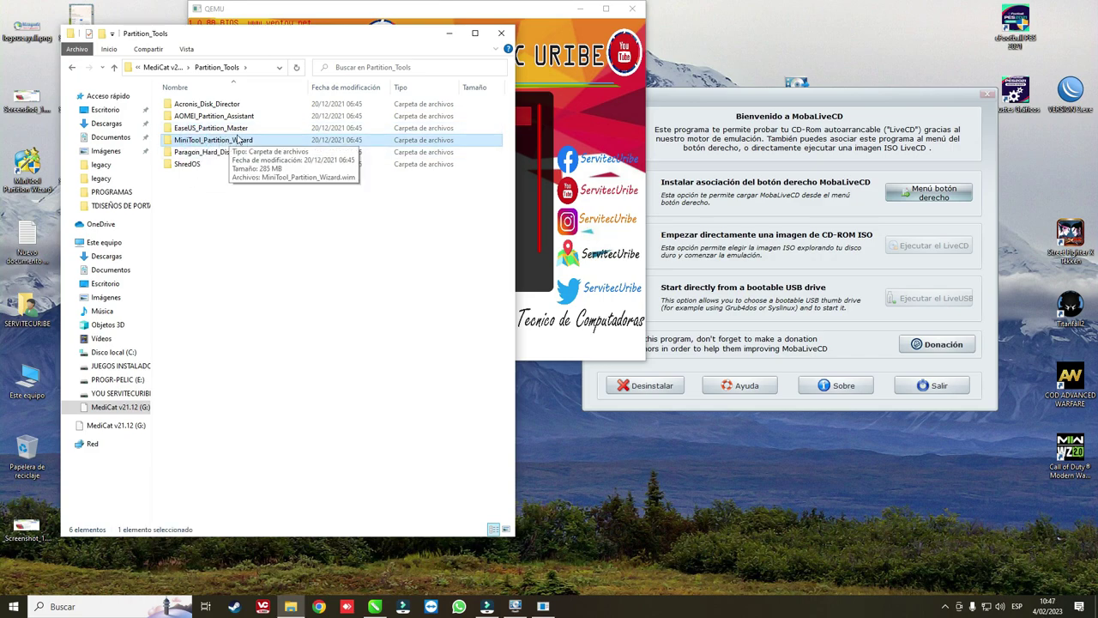
click(217, 116)
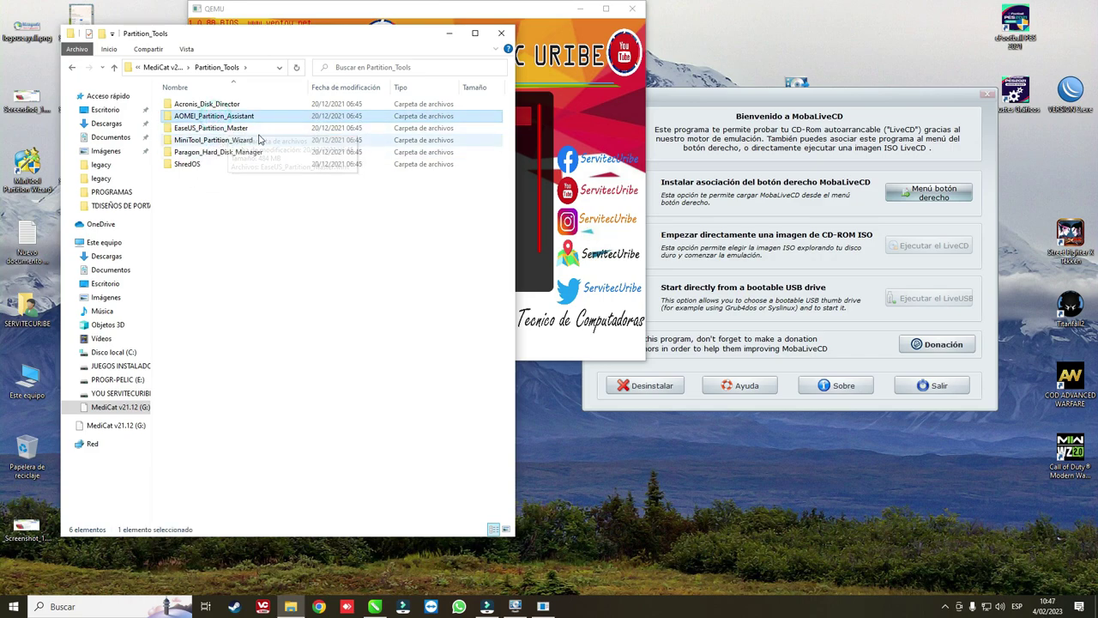
click(210, 128)
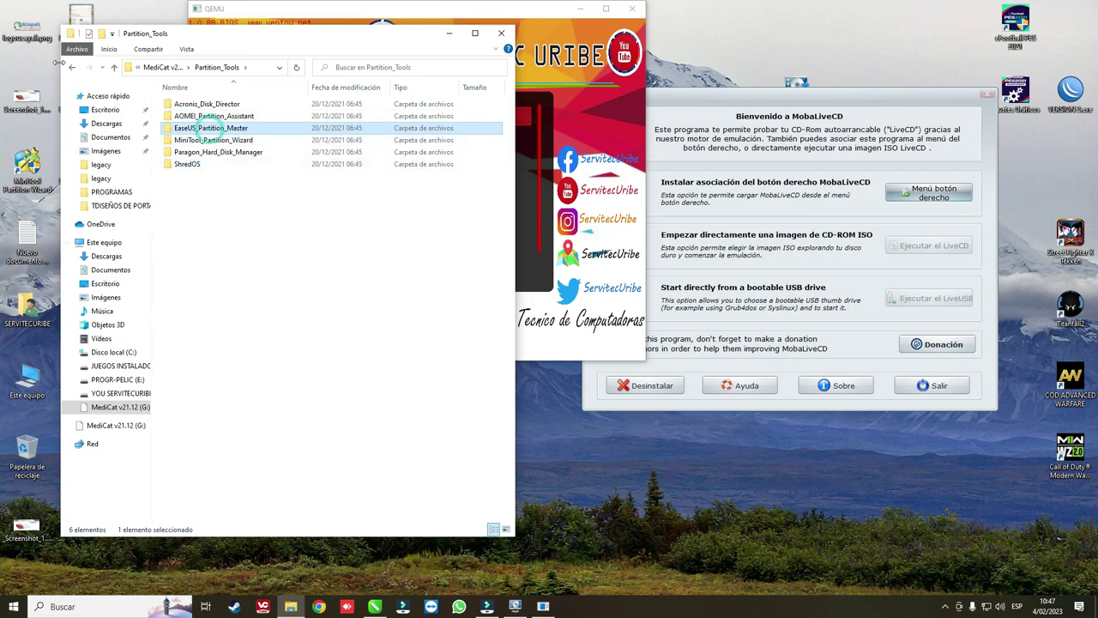
click(214, 152)
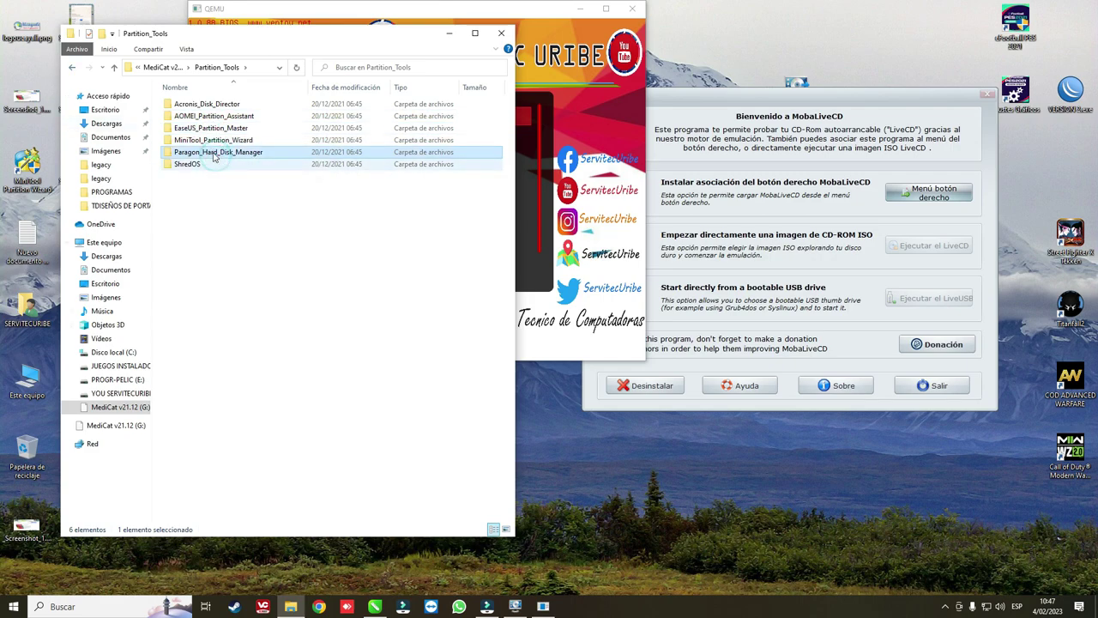
click(73, 68)
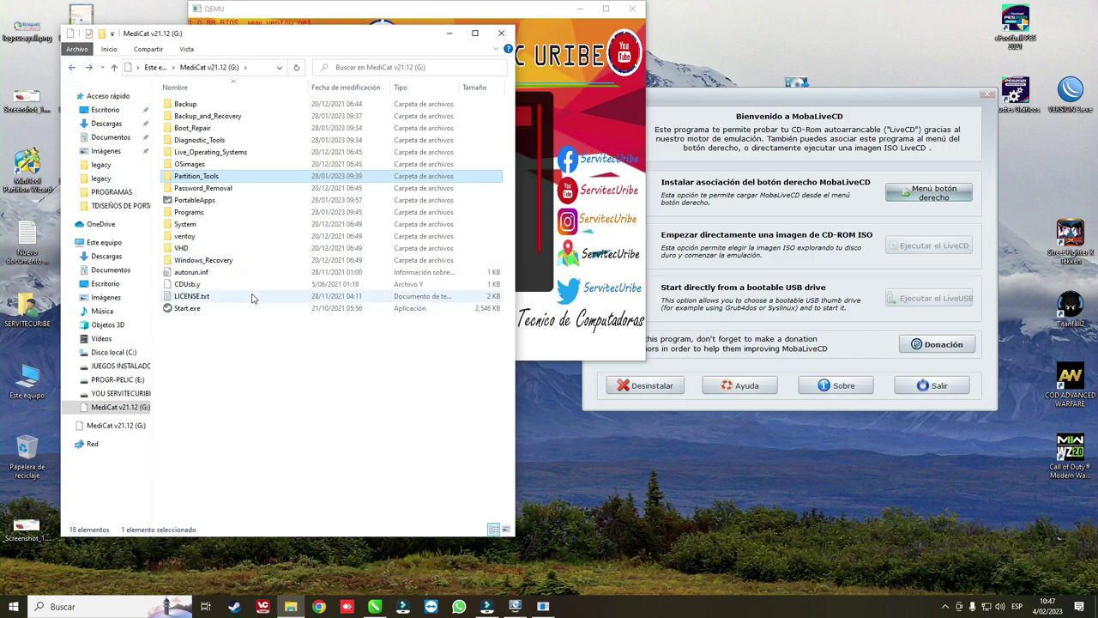
Look over the lockpick folder and password-breaking ISO files in Password_Removal, and return to the drive root.
click(210, 190)
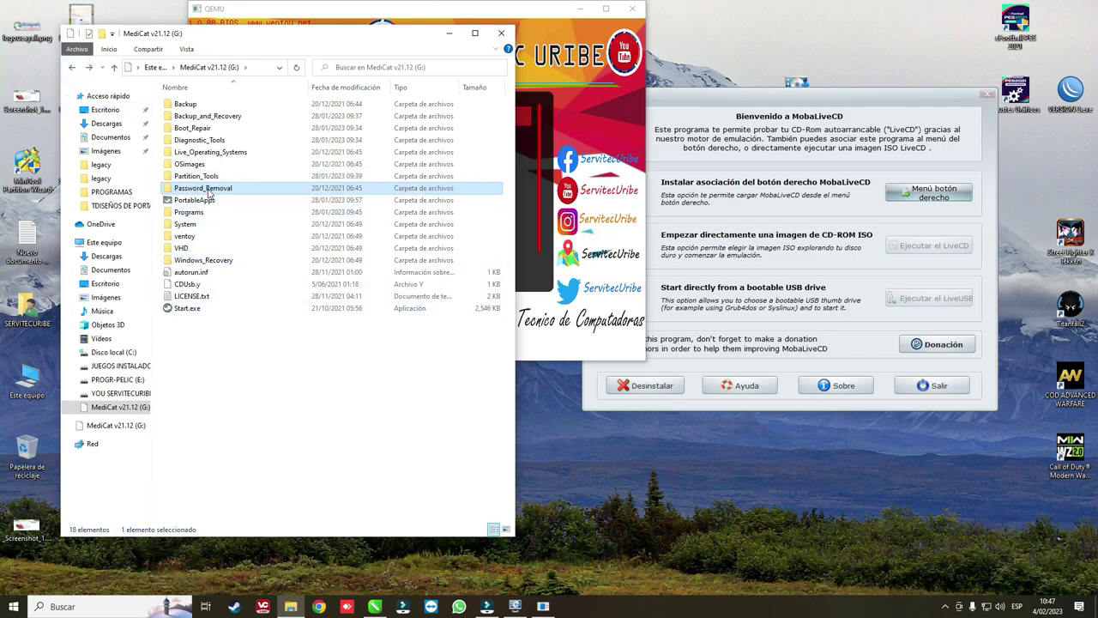
double_click(209, 190)
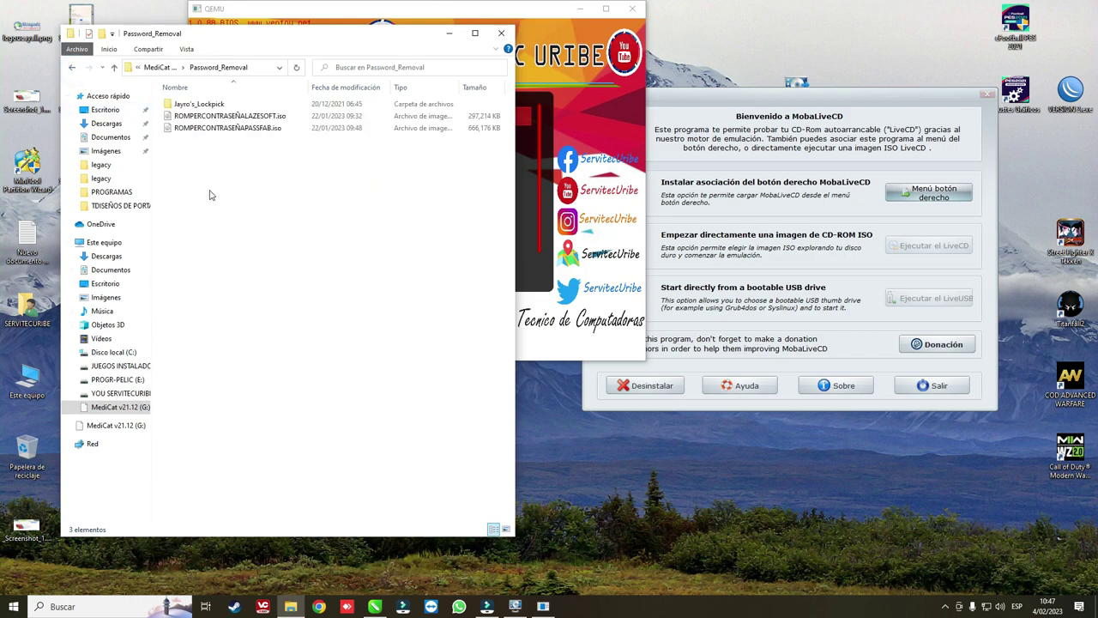
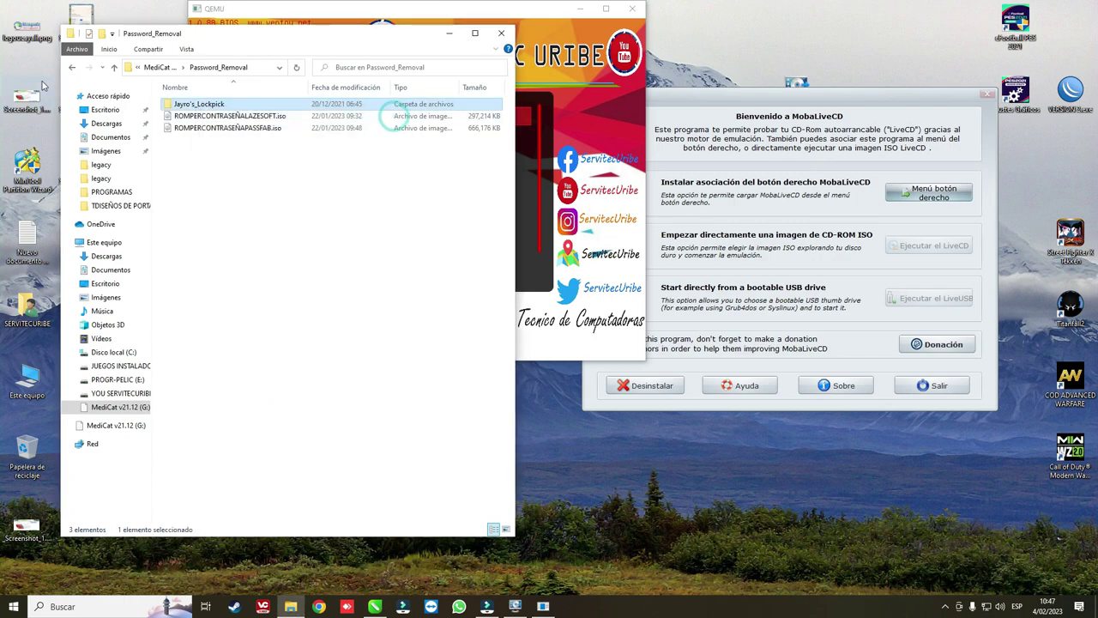
click(73, 68)
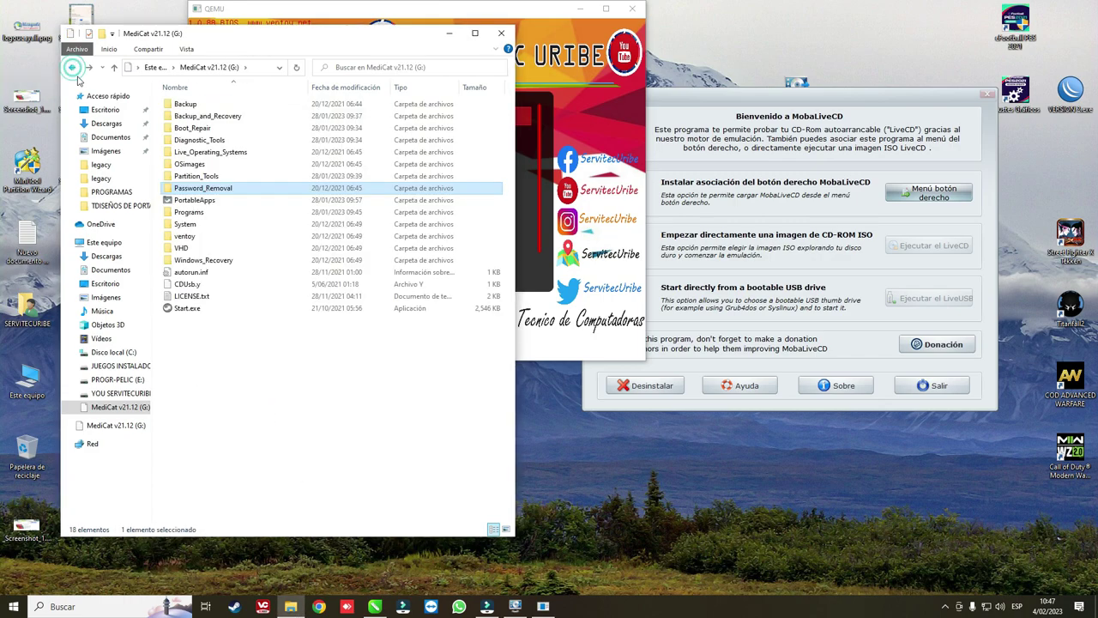
Open PortableApps on the MediCat v21.12 (G:) drive and look over its portable tool folders from 3DPinballPortable to AutorunsPortable.
double_click(207, 202)
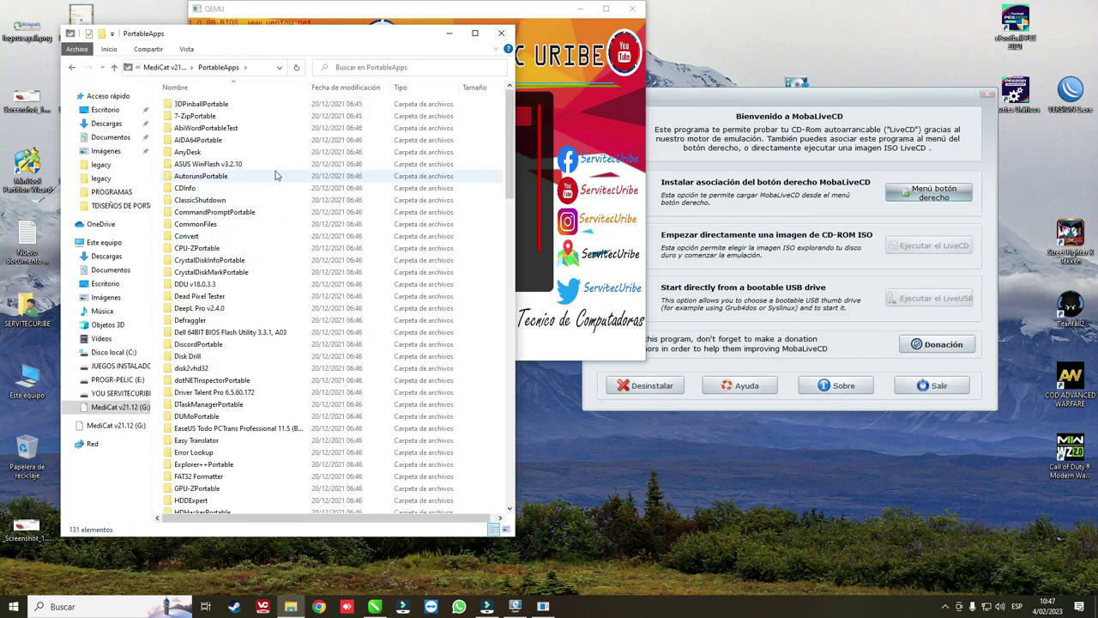
click(213, 141)
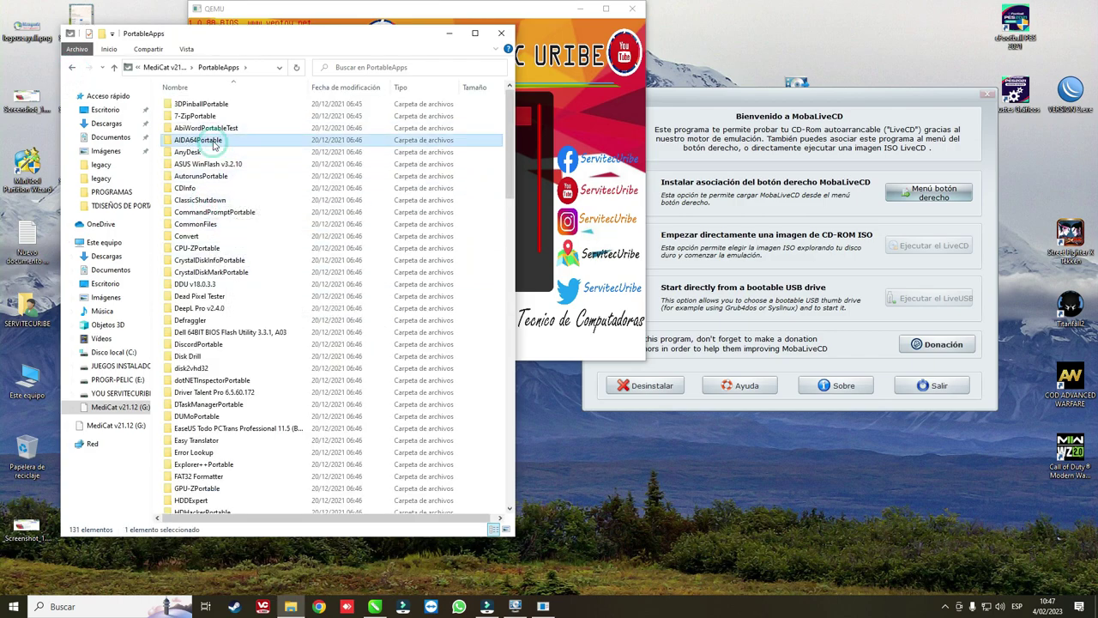
click(213, 128)
click(210, 116)
click(215, 104)
click(212, 163)
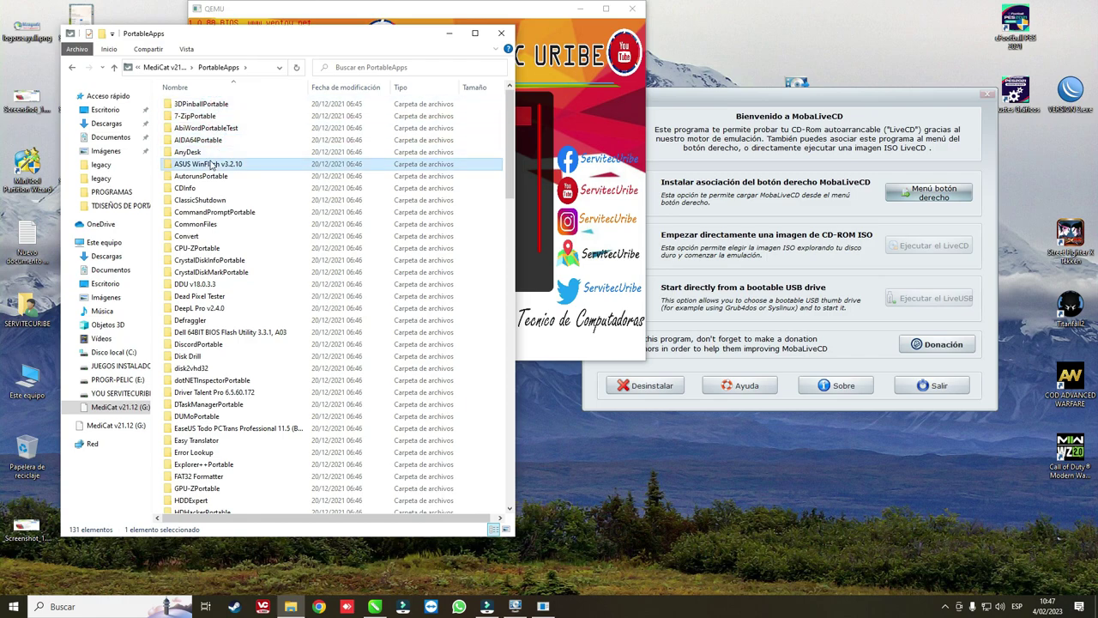
click(212, 177)
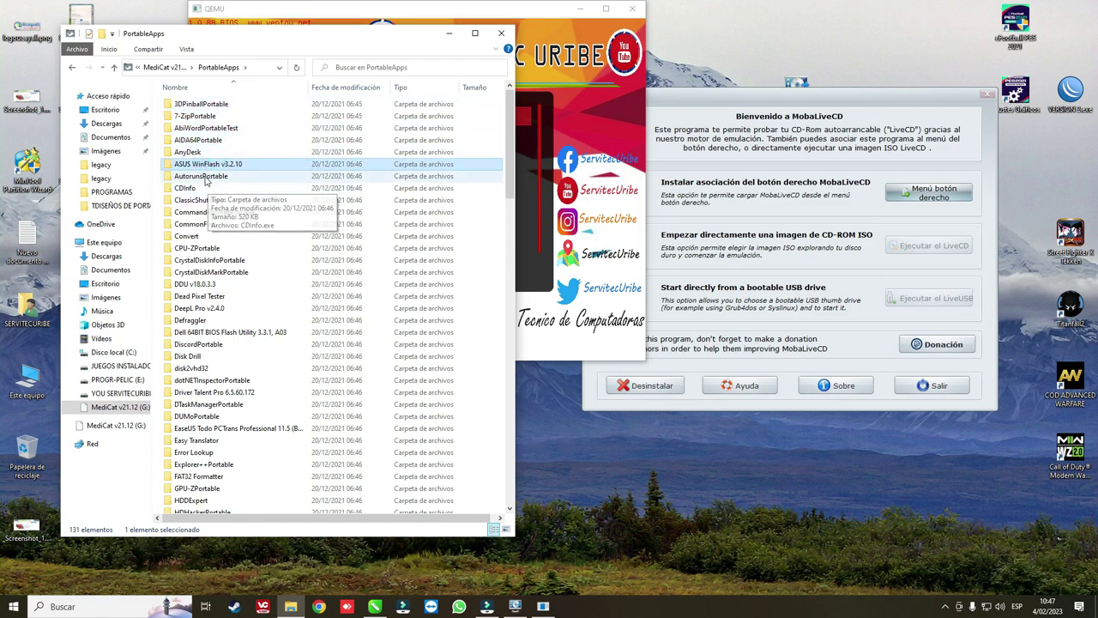
double_click(212, 177)
key(alt+Left)
Go through the PortableApps folders from Dell 64BIT BIOS Flash Utility to IObitUnlockerPortable and the ones listed after it.
click(210, 267)
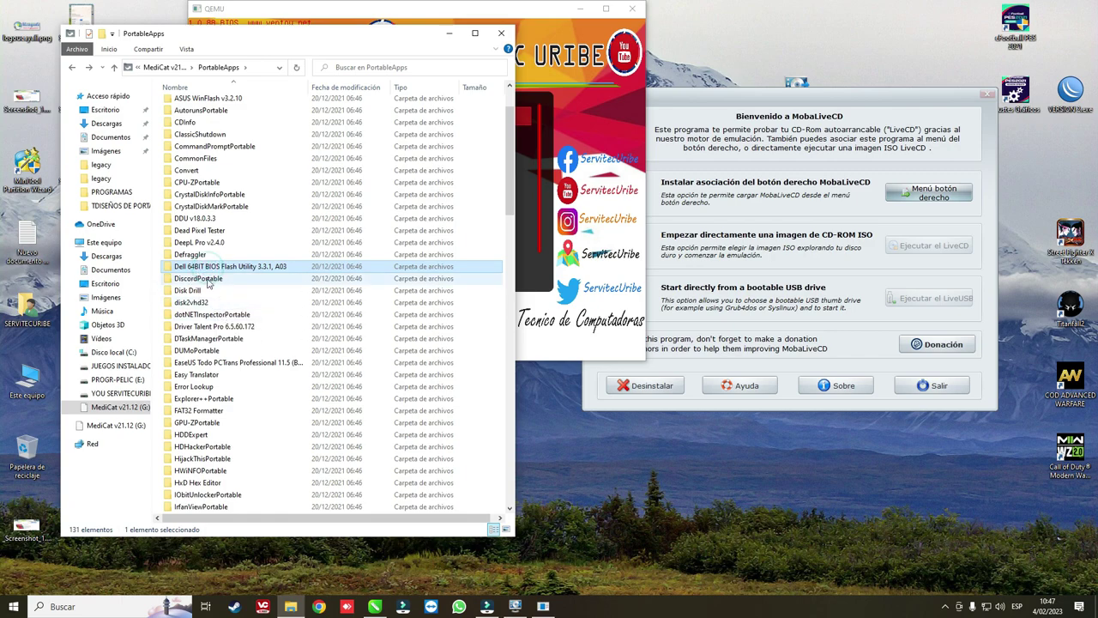
click(207, 279)
click(199, 290)
key(Down)
click(200, 292)
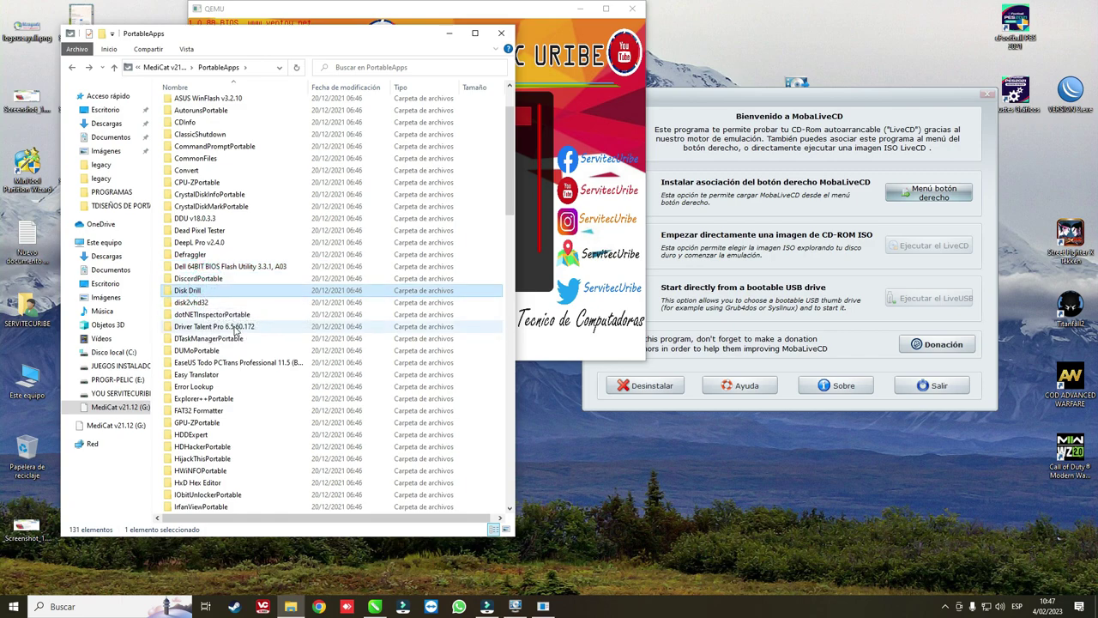
click(218, 339)
click(211, 350)
click(206, 362)
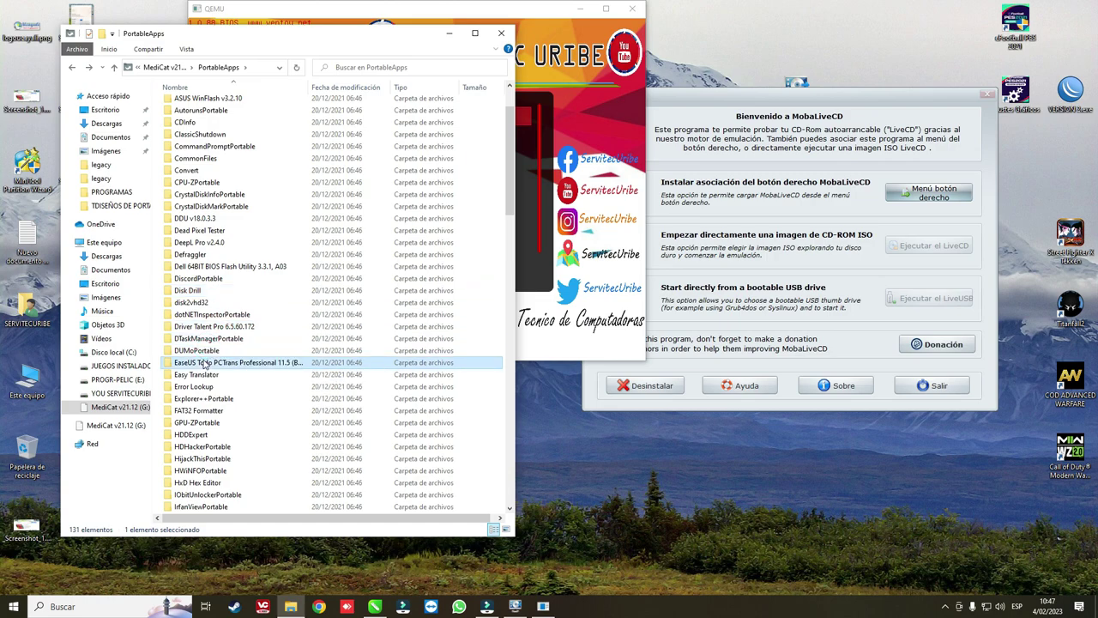
click(205, 374)
click(199, 388)
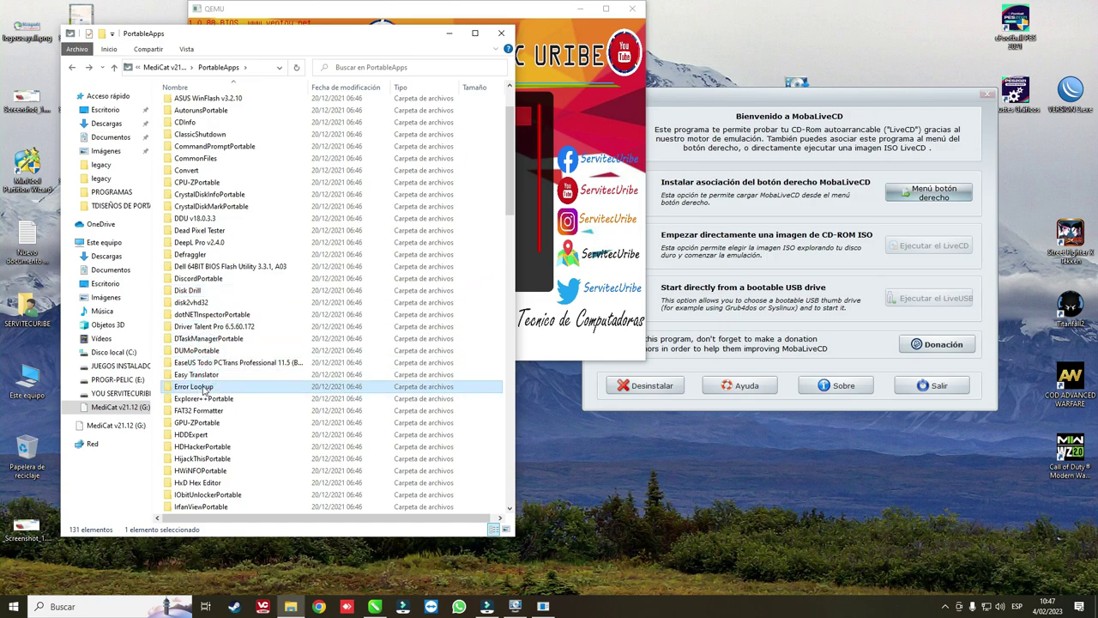
click(202, 398)
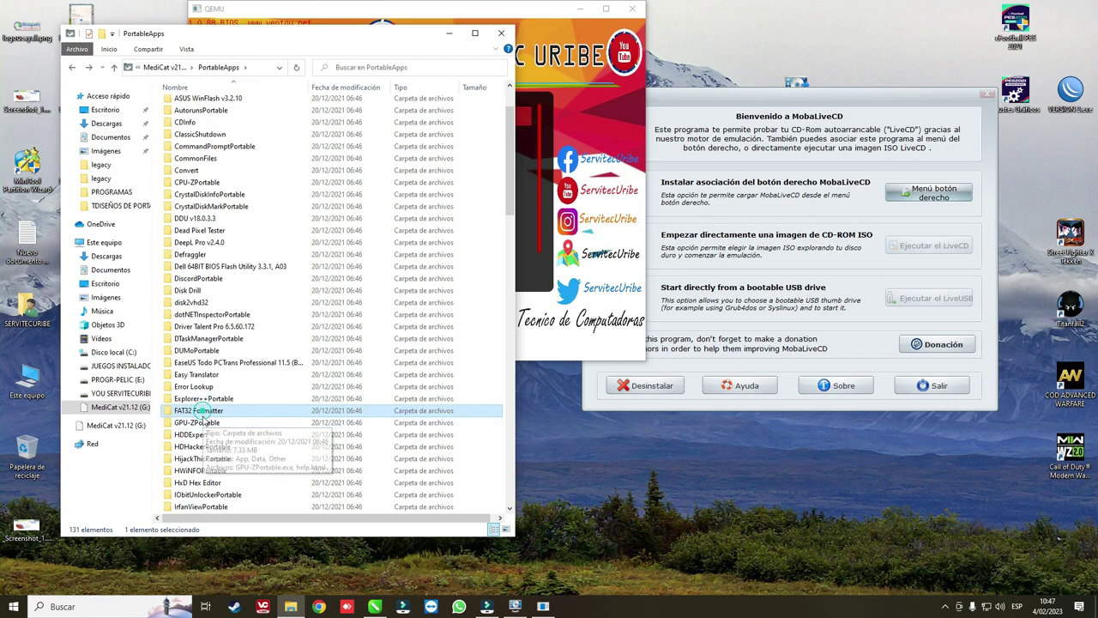
click(208, 399)
click(206, 494)
scroll(245, 412, down, 6)
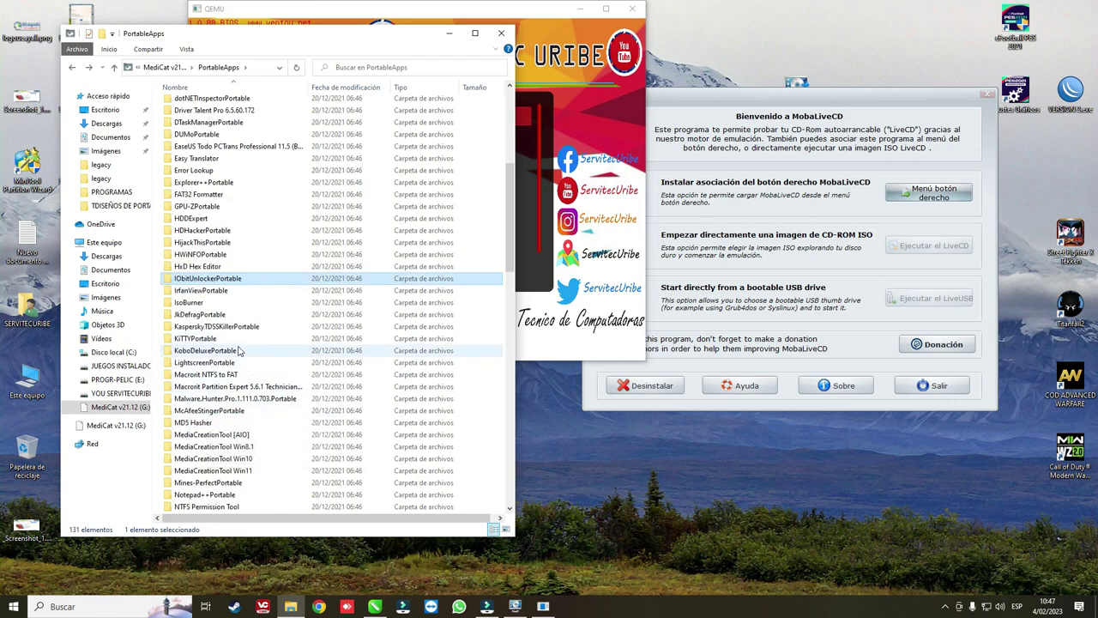
scroll(244, 360, down, 1)
Check the properties of the IsoBurner folder in PortableApps and return to the drive root.
click(198, 268)
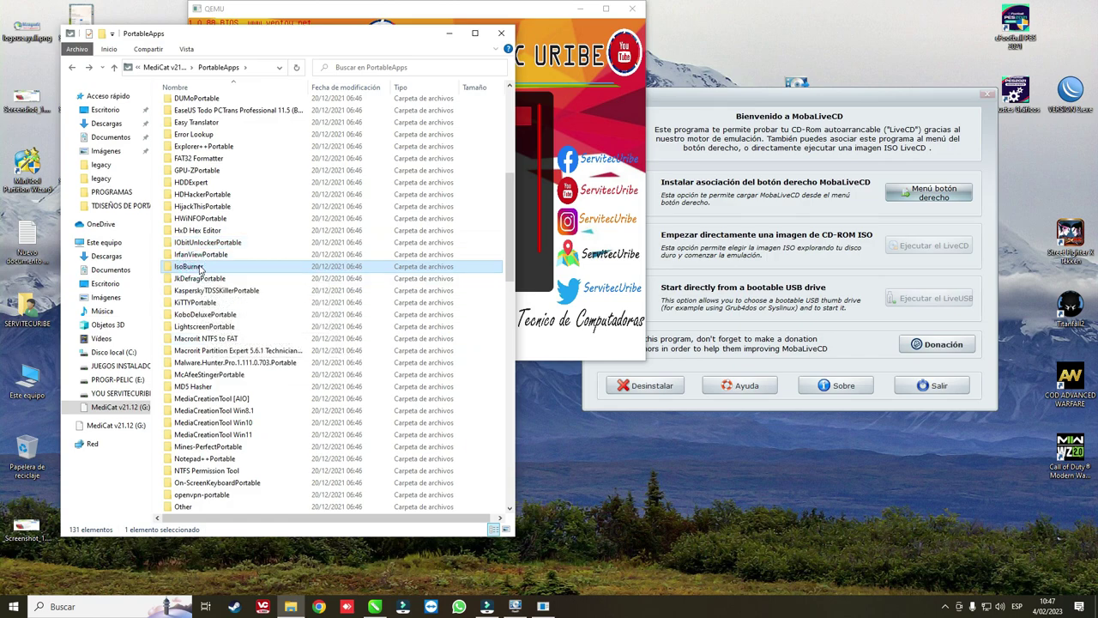
right_click(198, 267)
click(235, 578)
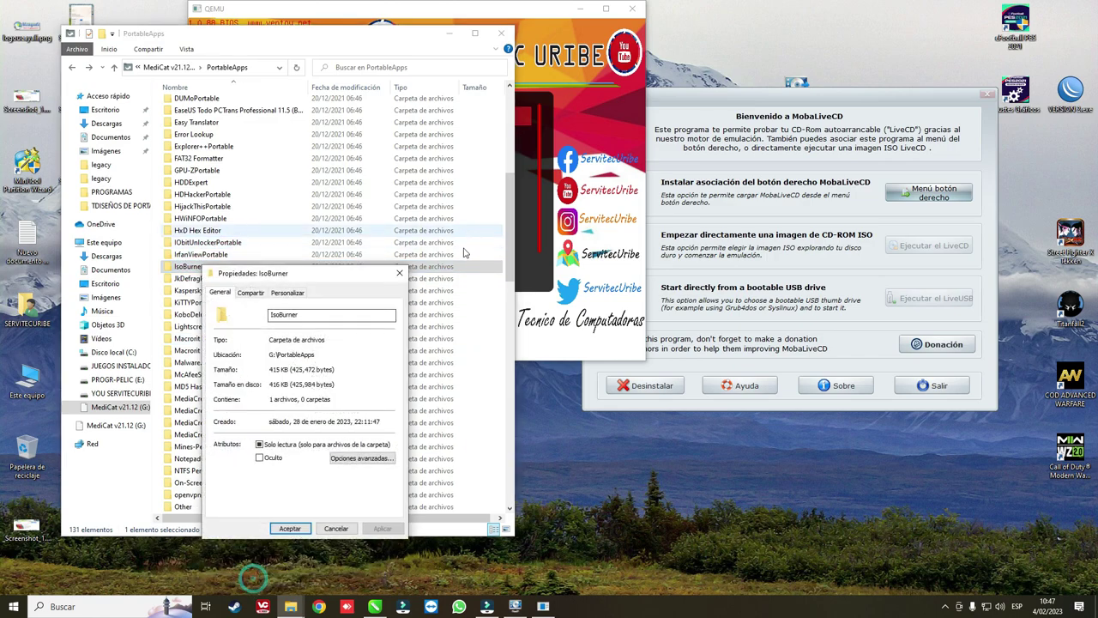
click(400, 274)
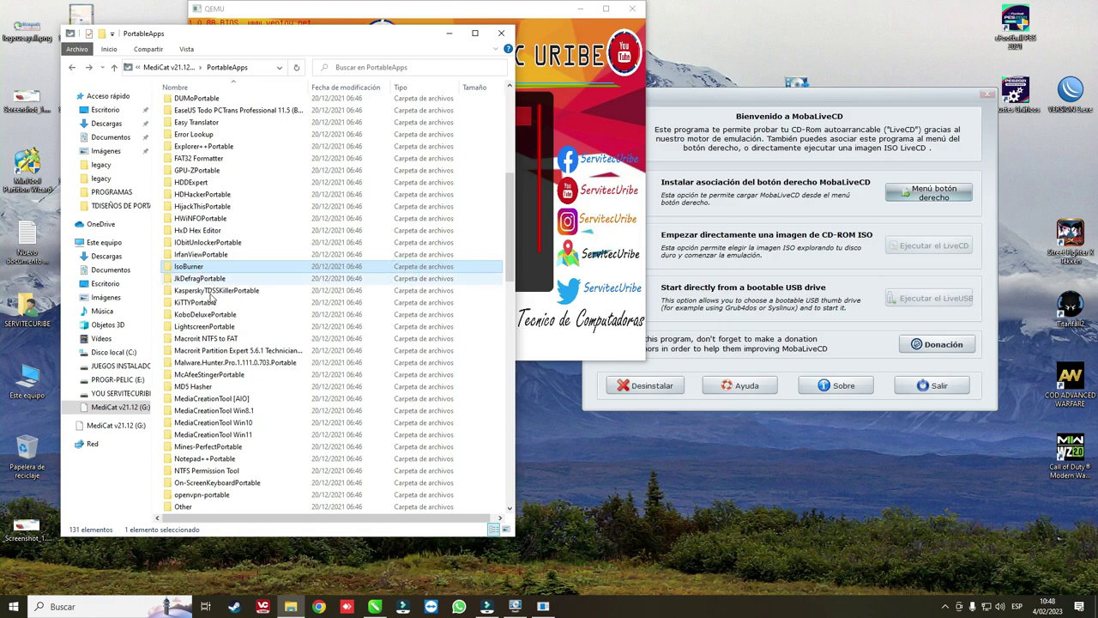
click(72, 67)
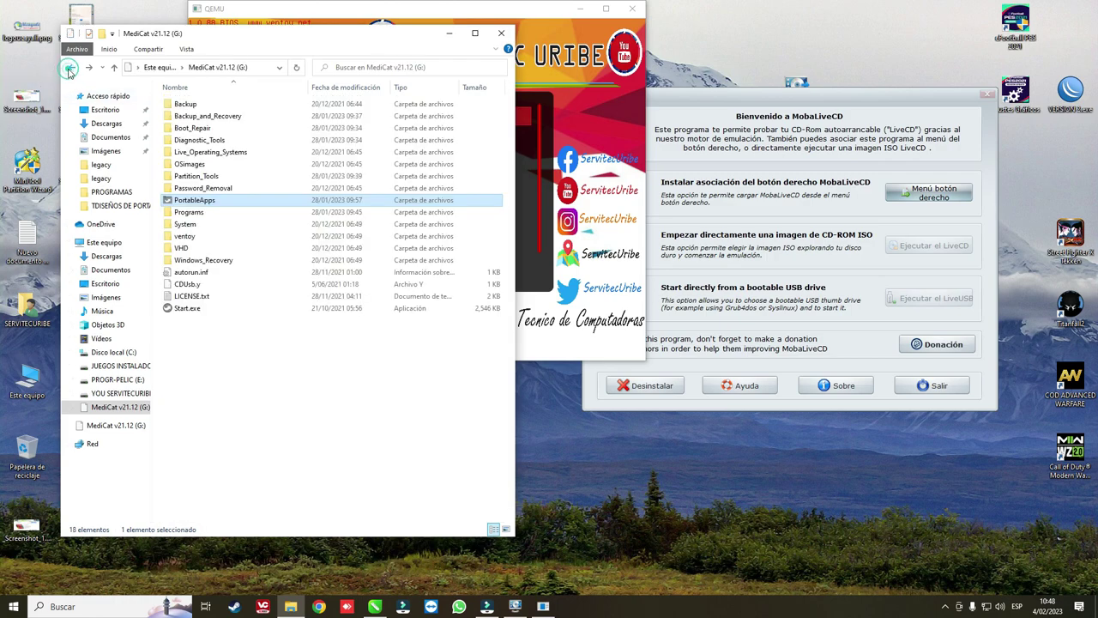
Look over the disk, driver and file tool folders in Programs, then select ventoy through Start.exe in the drive root.
double_click(201, 213)
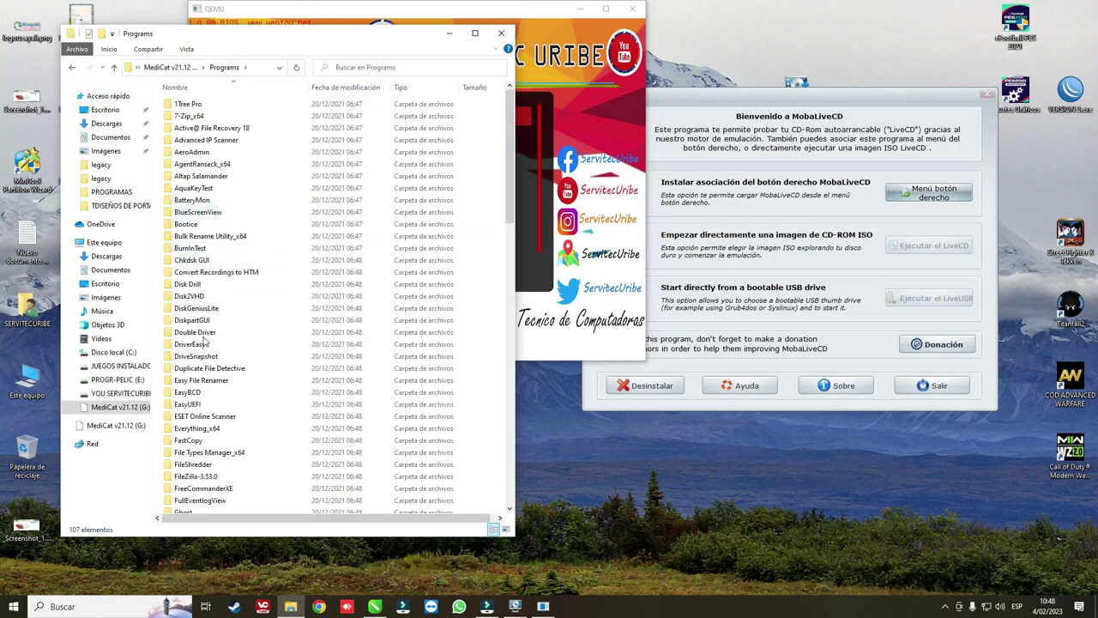
click(193, 284)
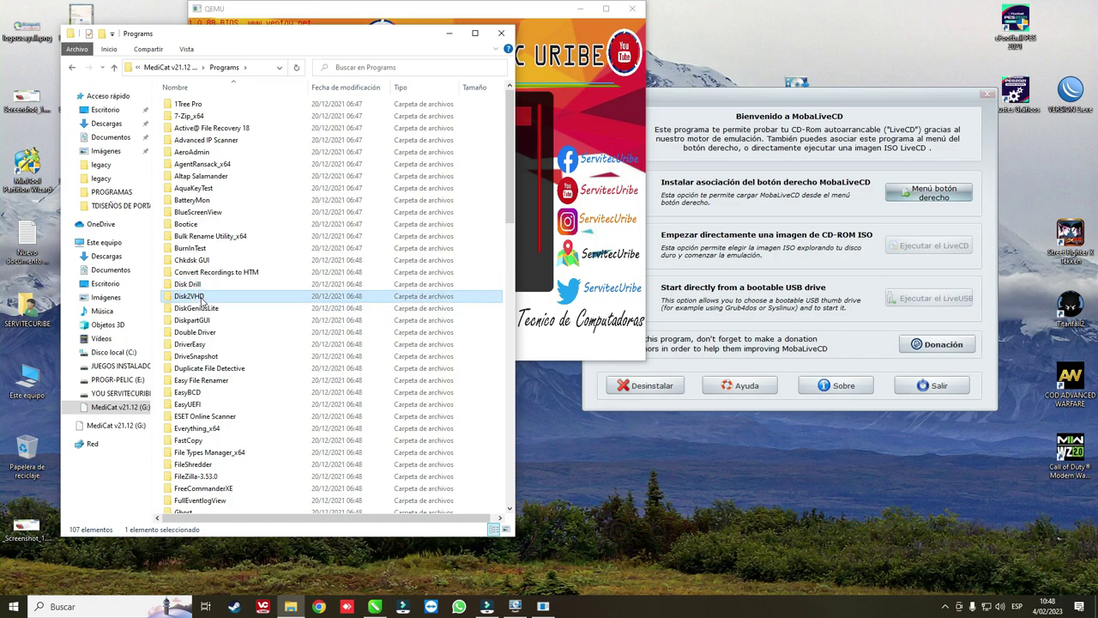
click(206, 314)
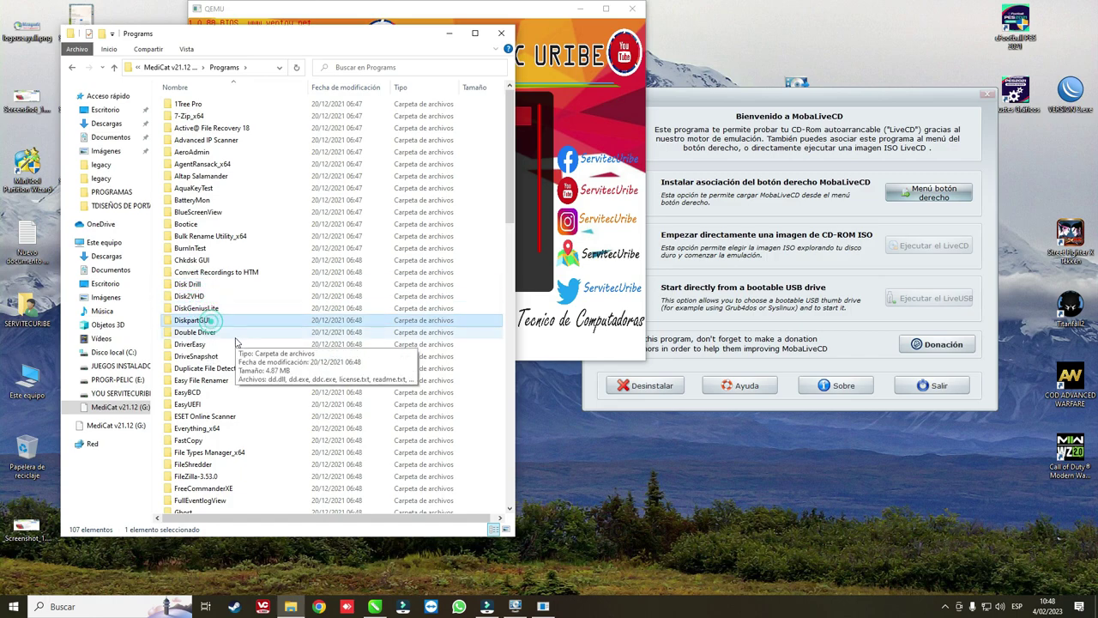
click(198, 332)
click(210, 368)
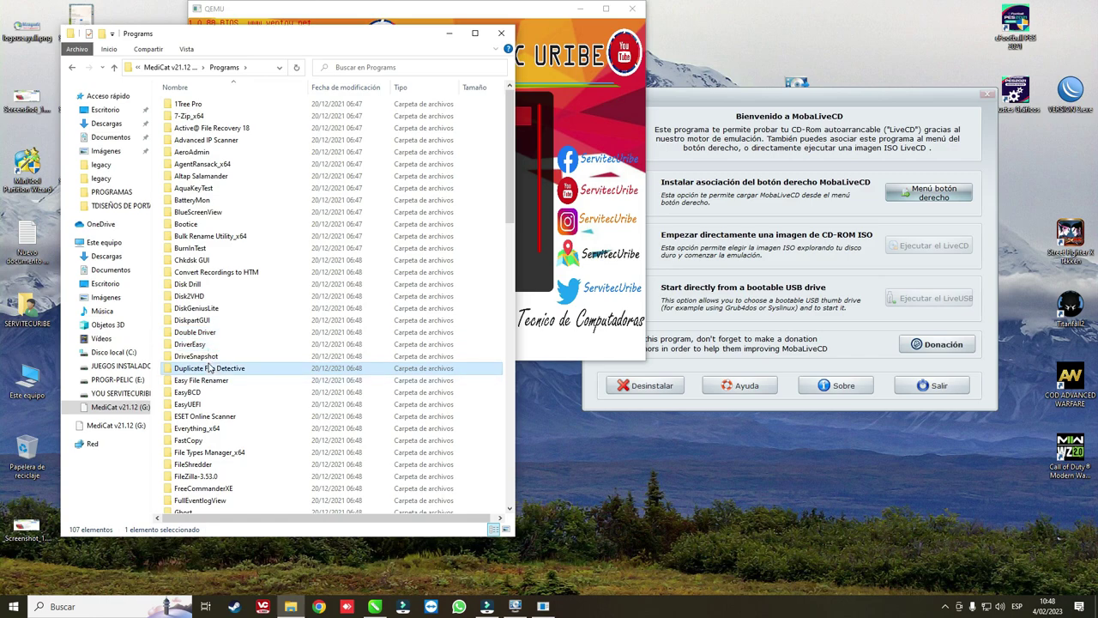
click(73, 69)
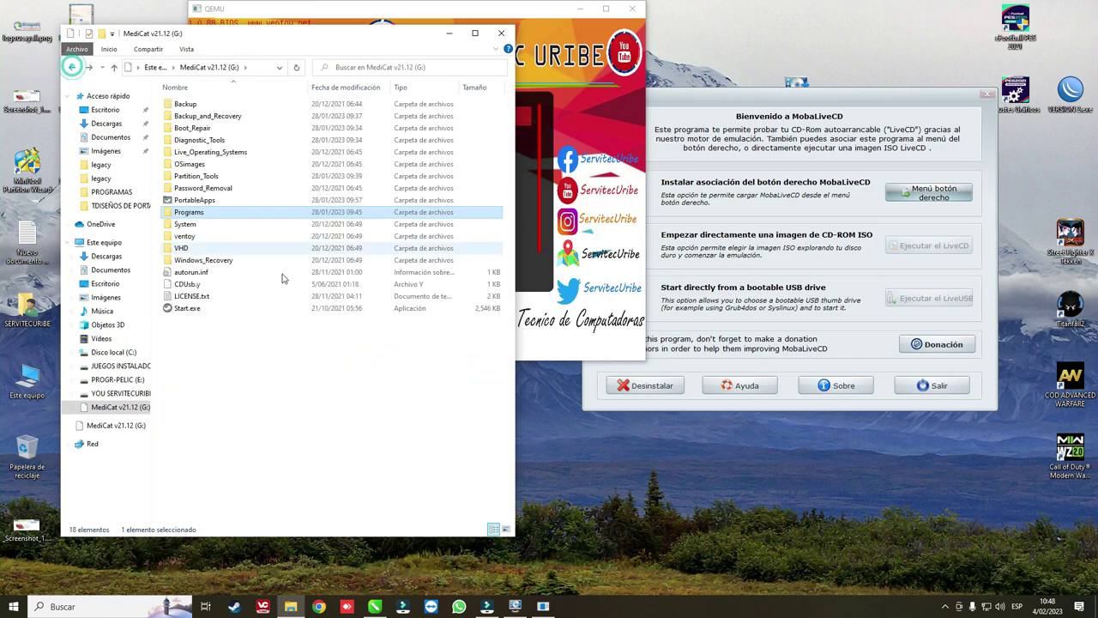
drag(227, 355, 210, 237)
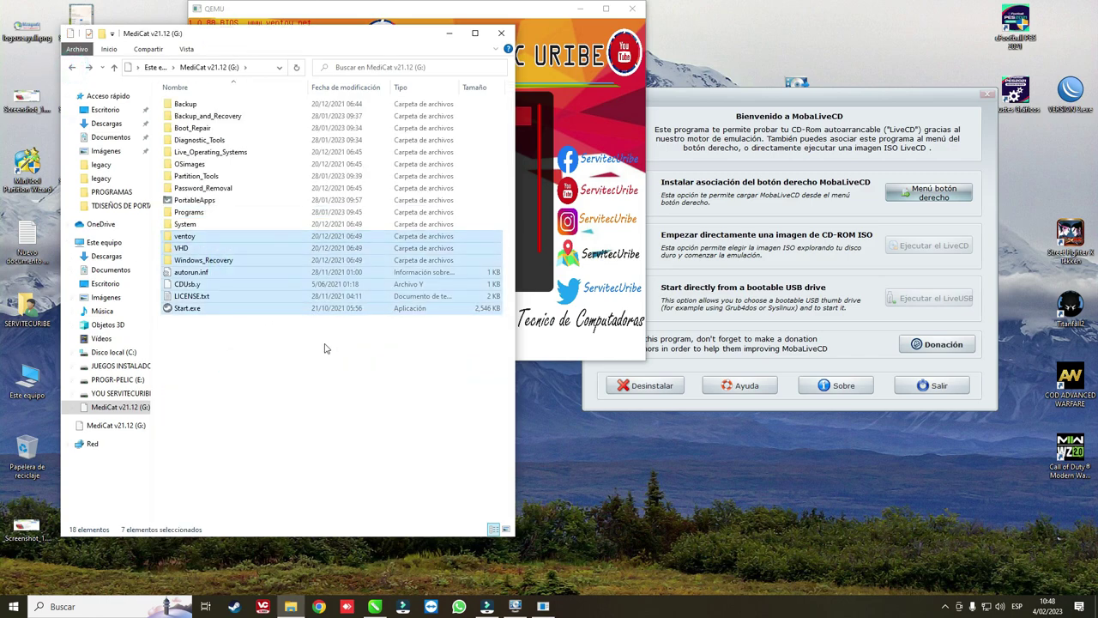
Move the QEMU boot menu window off the folder list and enlarge it in width and height.
drag(500, 15, 828, 36)
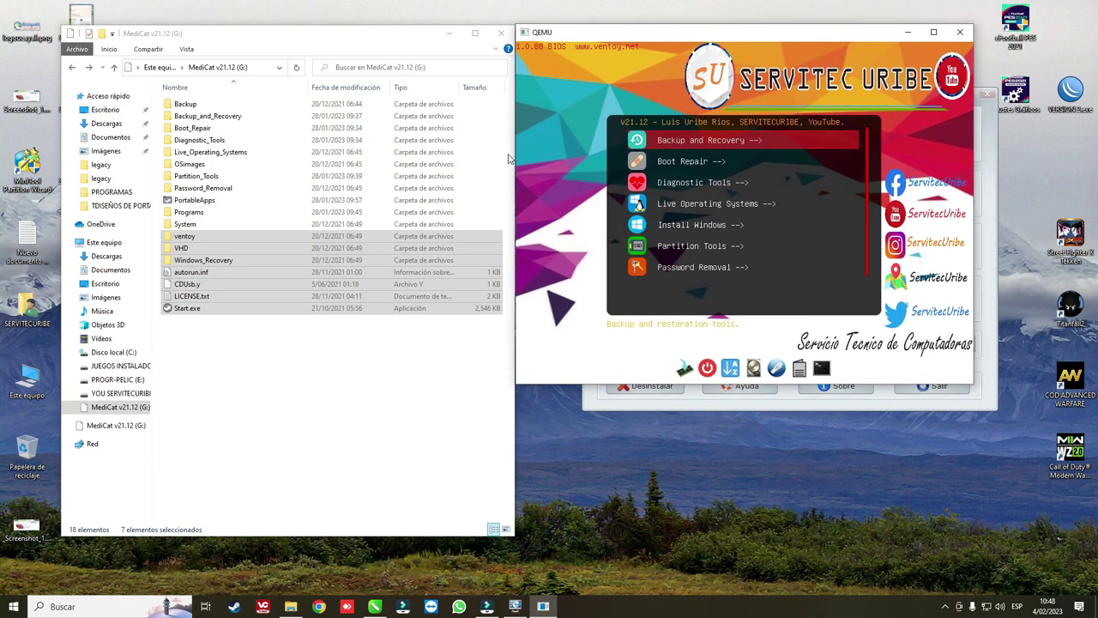
drag(514, 152, 169, 148)
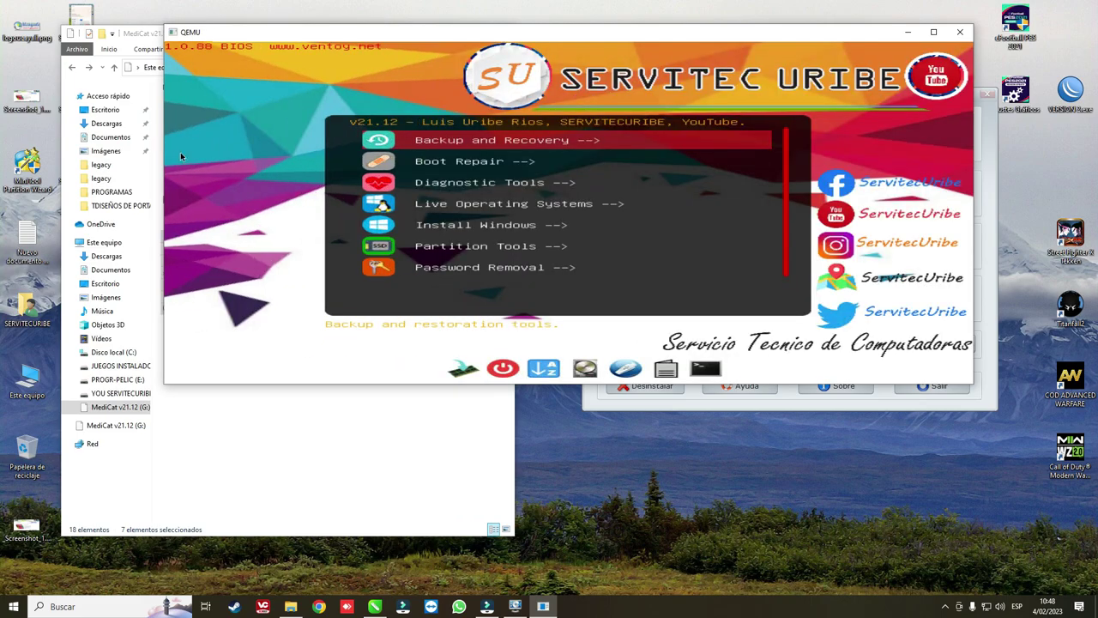
drag(558, 386, 549, 544)
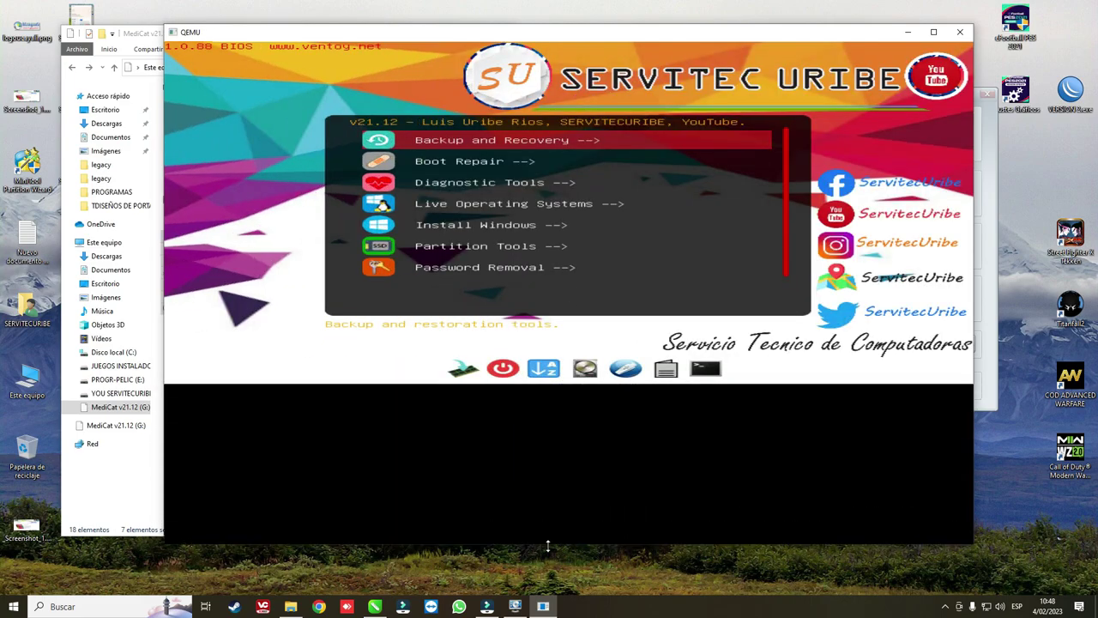